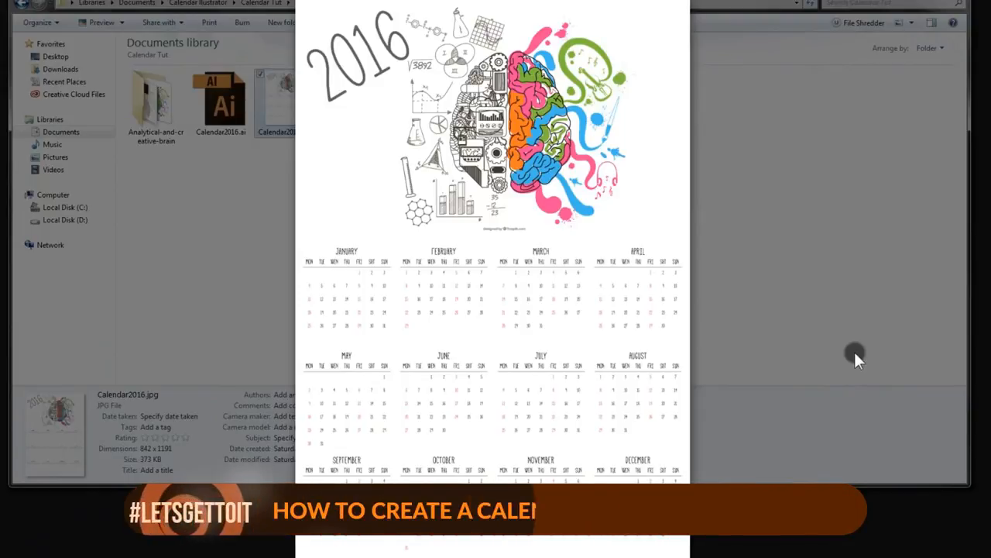
Step: Set a border on the weekday row of the January table and open the cell styles
left_click(836, 341)
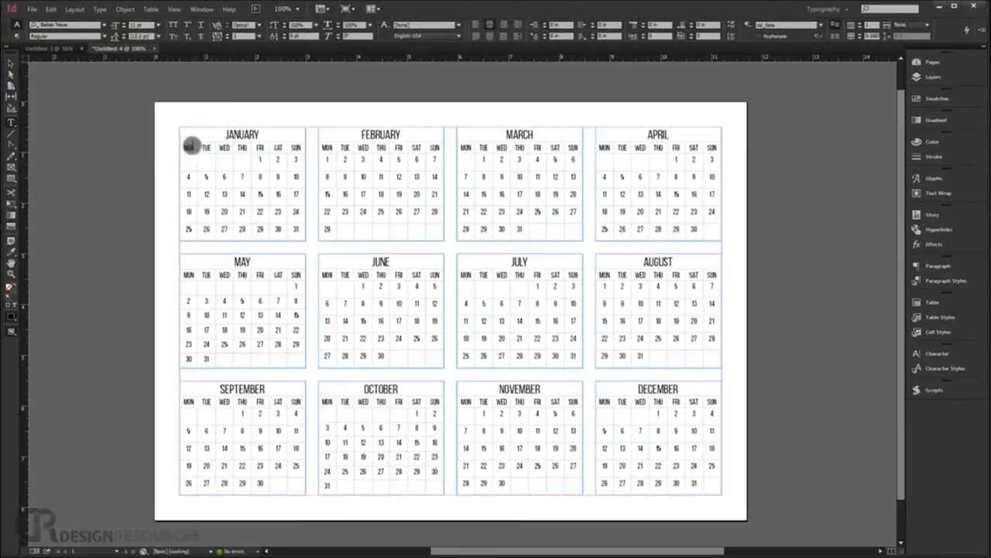
left_click(183, 148)
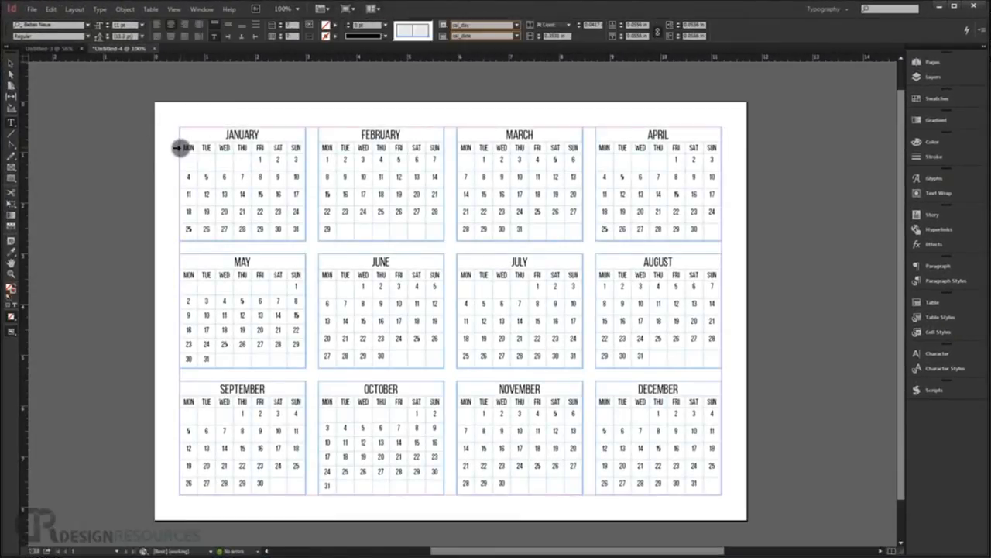
left_click(178, 148)
left_click(939, 332)
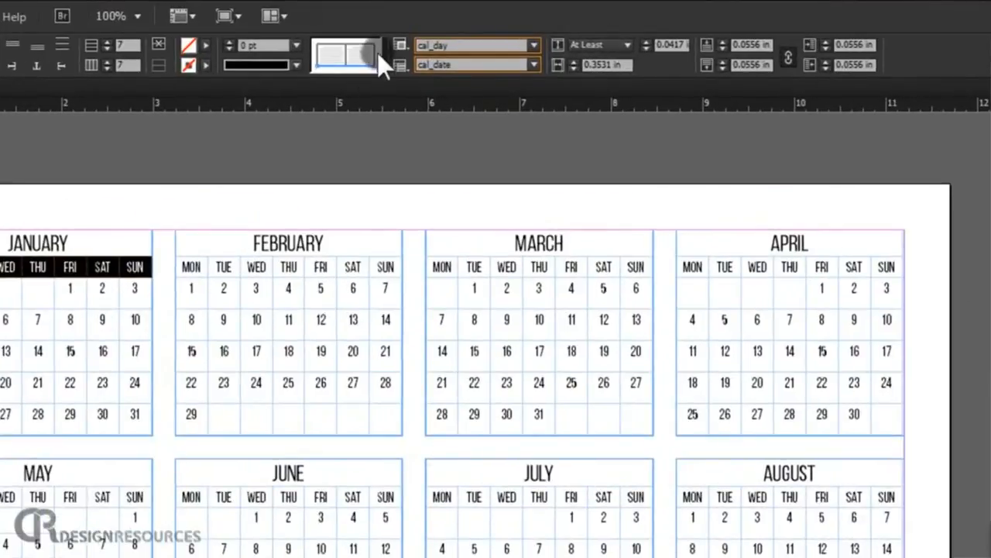
left_click(392, 36)
left_click(368, 53)
left_click(297, 46)
left_click(265, 108)
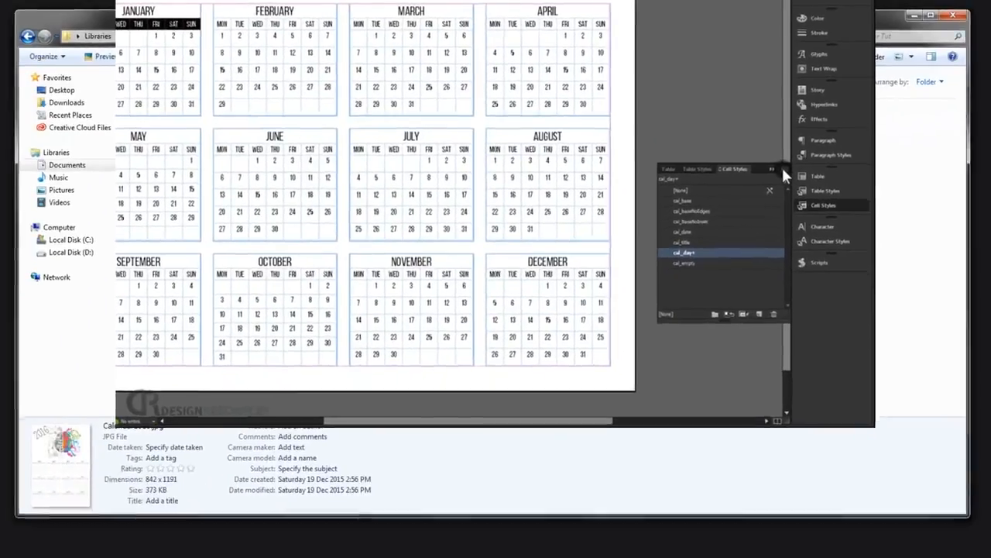
left_click(832, 205)
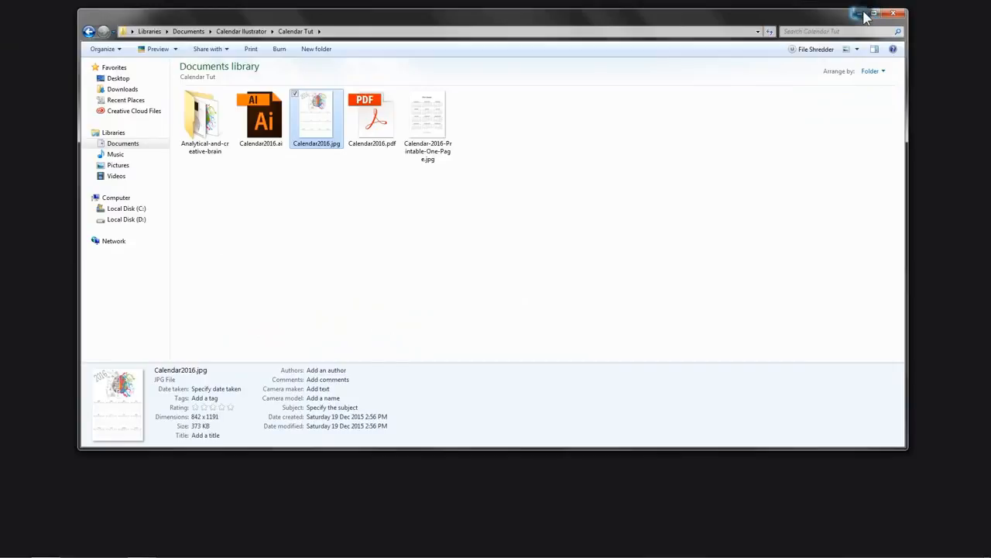
Step: Minimize the calendar file folder and switch to the Freepik illustrations page in the web browser
left_click(861, 15)
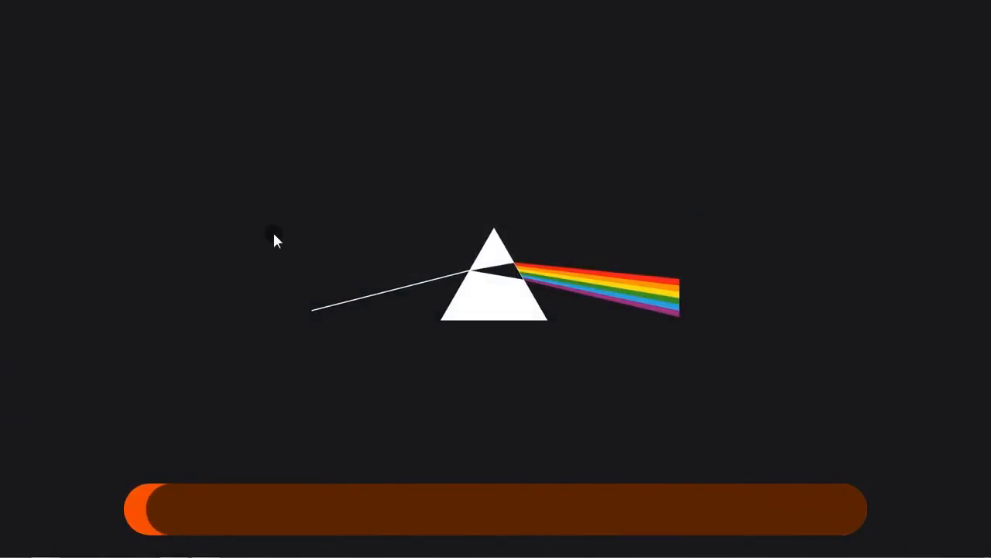
left_click(170, 553)
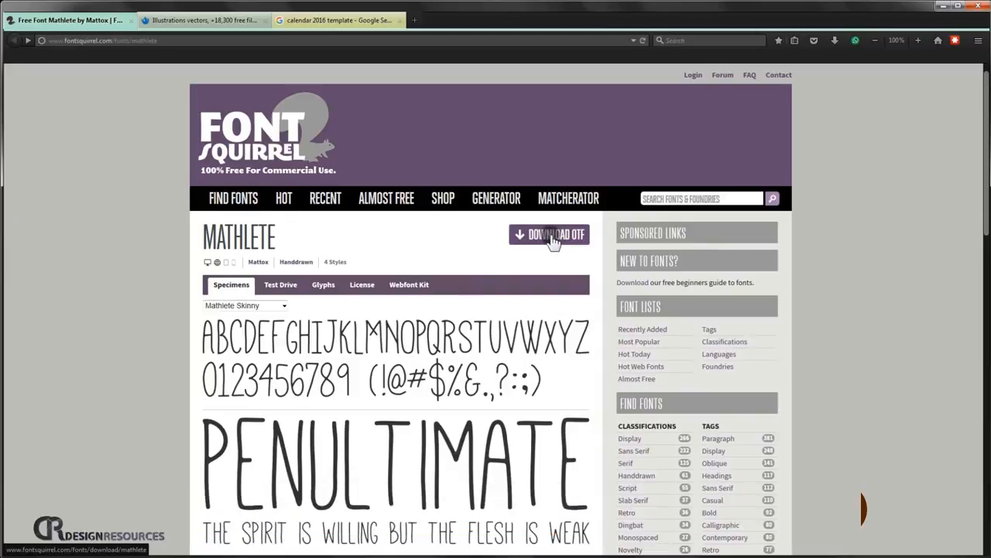
left_click(194, 21)
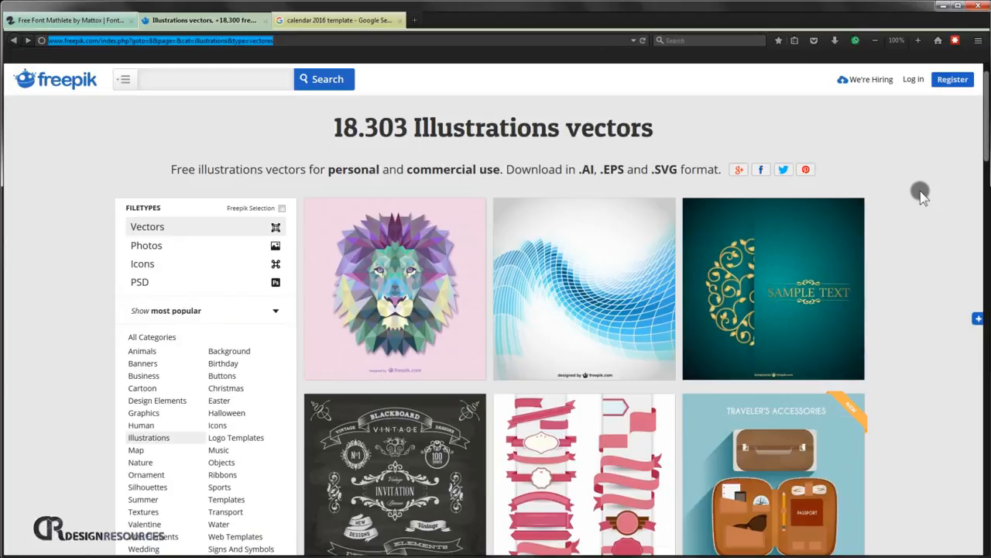
Step: Open the "Analytical and creative brain" vector from the Freepik illustrations and view the calendar 2016 template search page
scroll(924, 200, "down", 3)
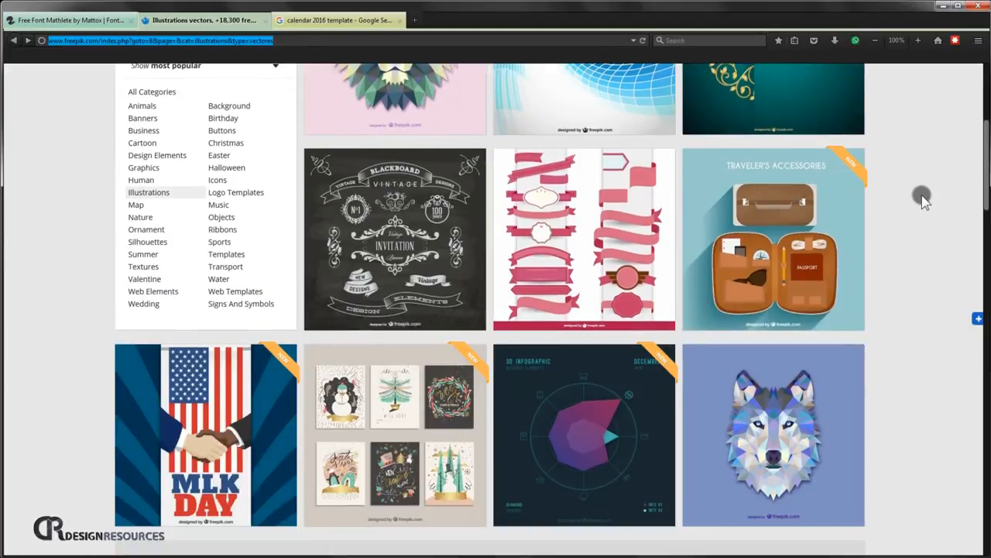
scroll(924, 200, "down", 3)
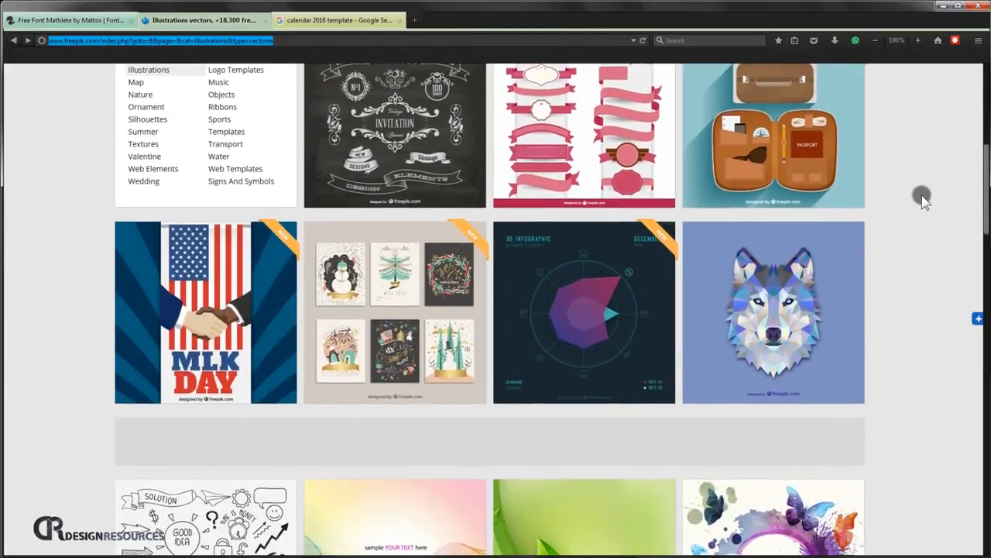
scroll(924, 200, "down", 10)
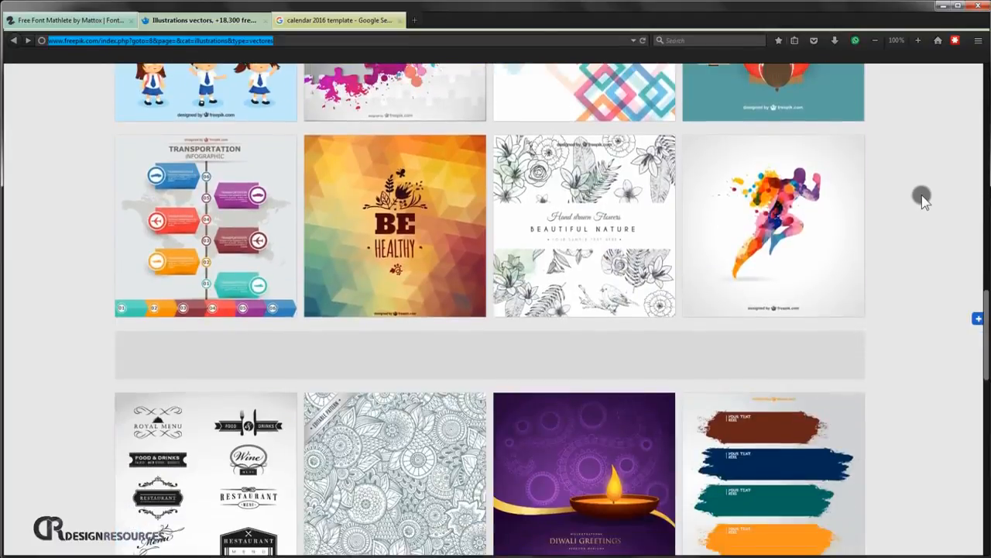
scroll(891, 200, "down", 5)
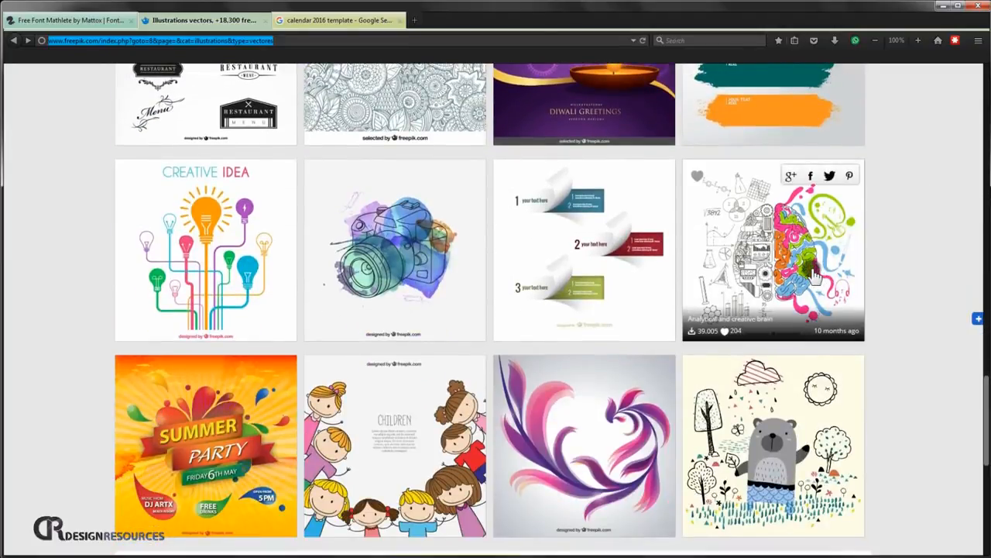
left_click(813, 275)
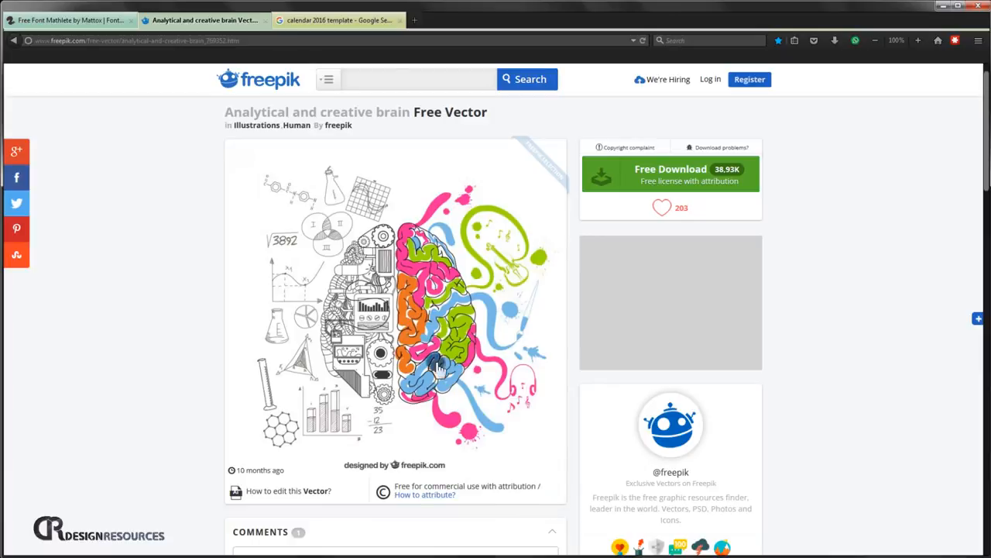
left_click(318, 24)
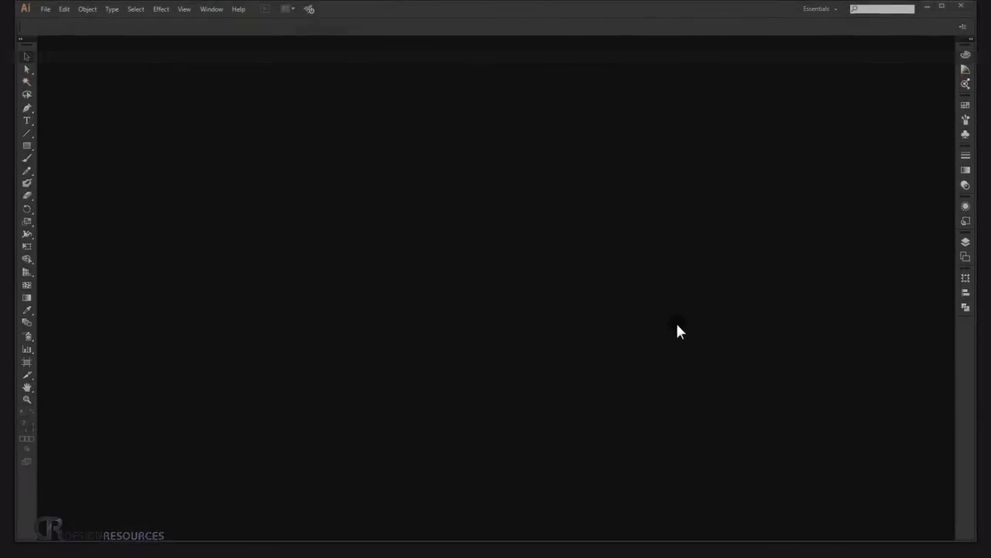
Step: Start a new Illustrator document at A3 size with a 0.125 in bleed
left_click(99, 31)
left_click(106, 67)
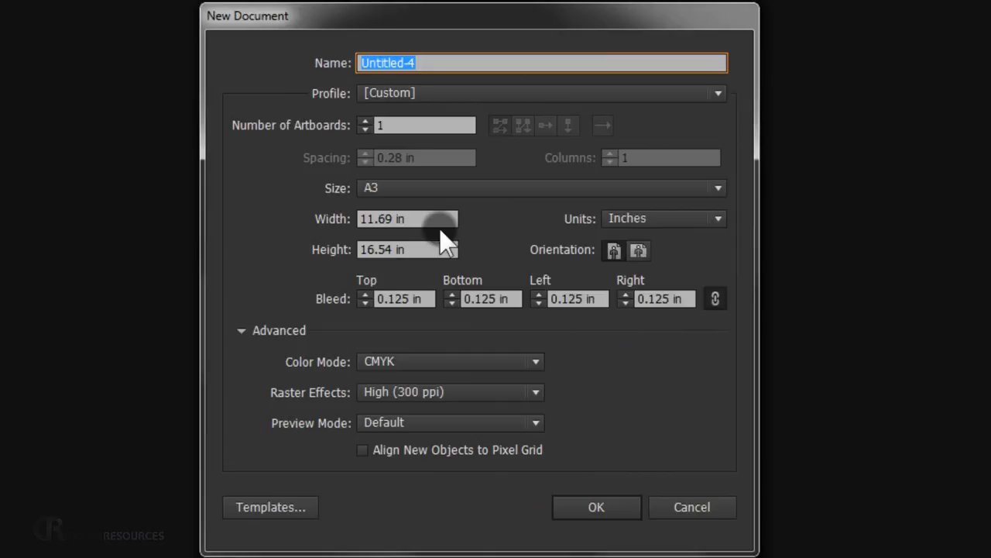
left_click(453, 189)
left_click(419, 319)
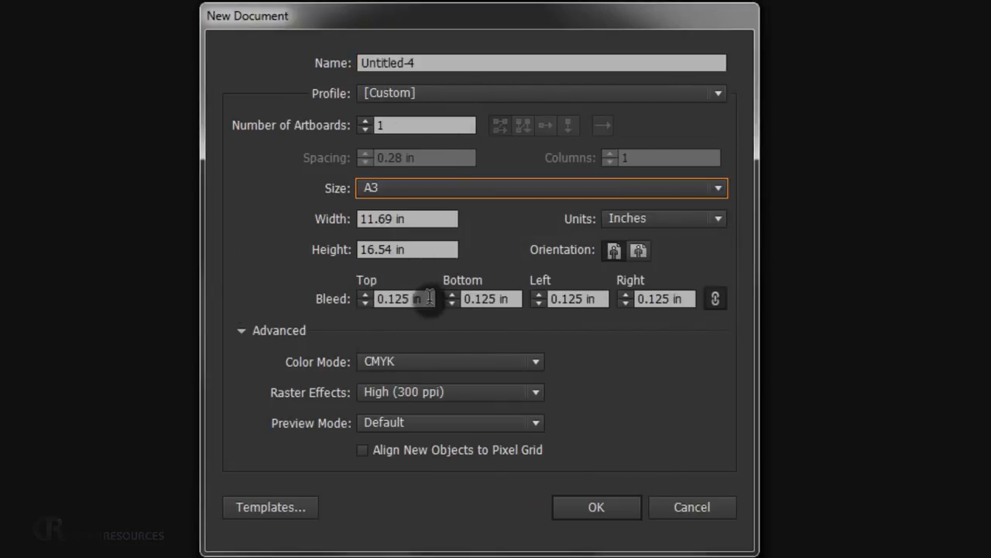
left_click_drag(422, 298, 298, 295)
type("0.125")
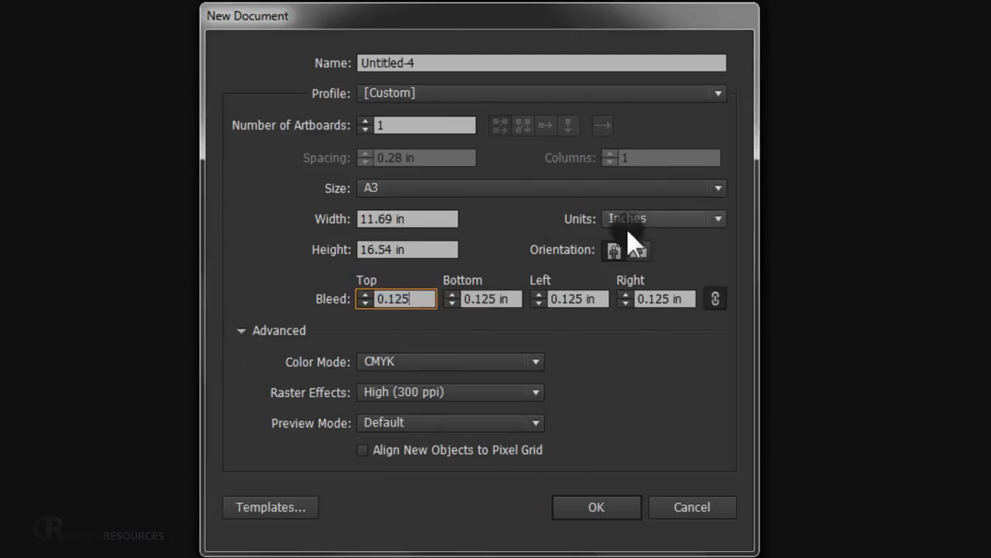
Step: Choose portrait orientation and CMYK color mode for the new document and create it
left_click(613, 250)
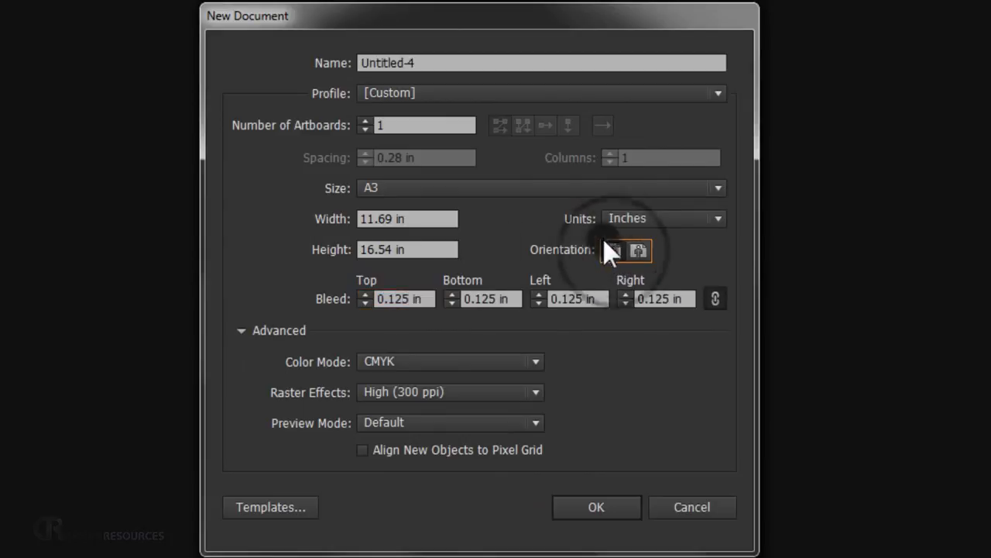
left_click(432, 367)
left_click(429, 384)
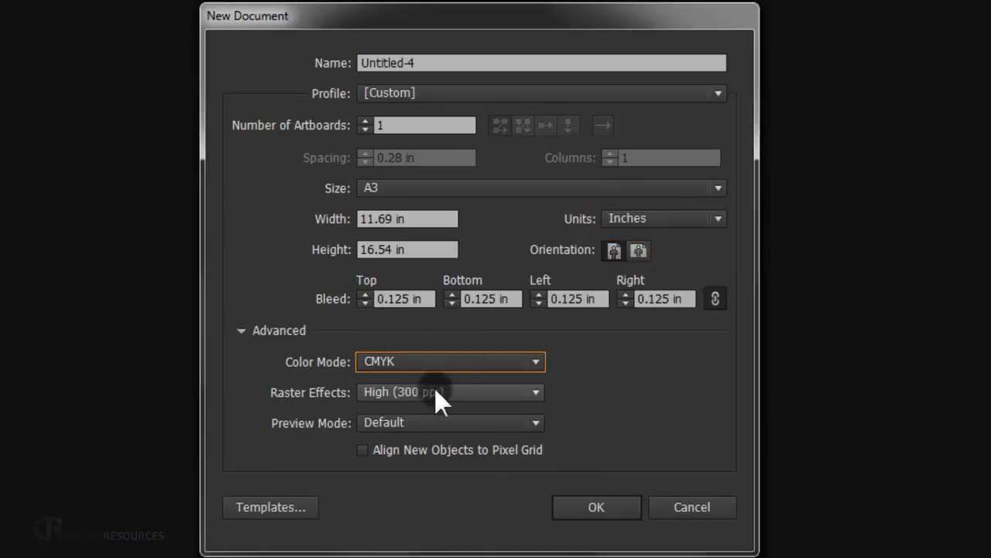
left_click(613, 508)
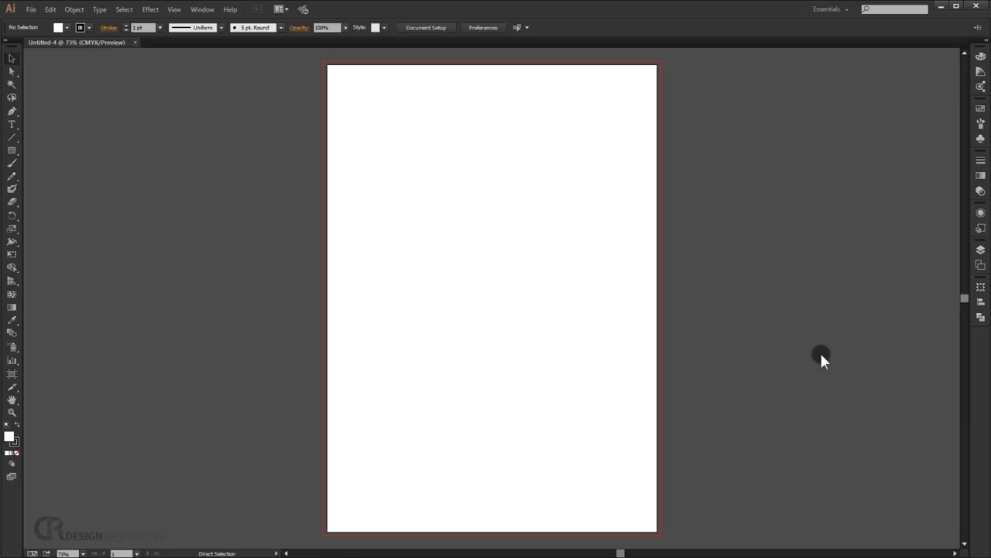
Step: Create a 0.25 by 0.25 in square in the upper part of the artboard
key("ctrl+0")
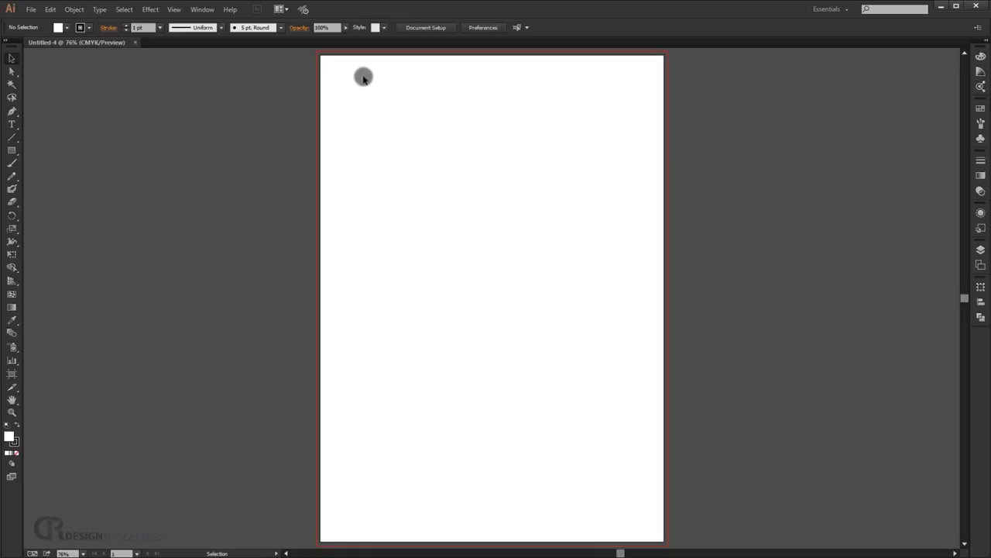
left_click_drag(11, 147, 53, 149)
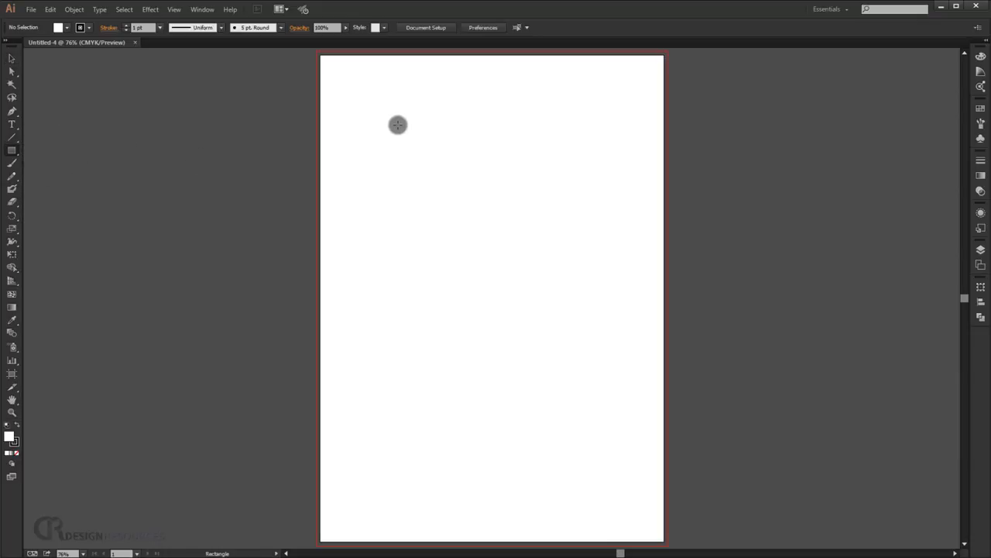
left_click(409, 116)
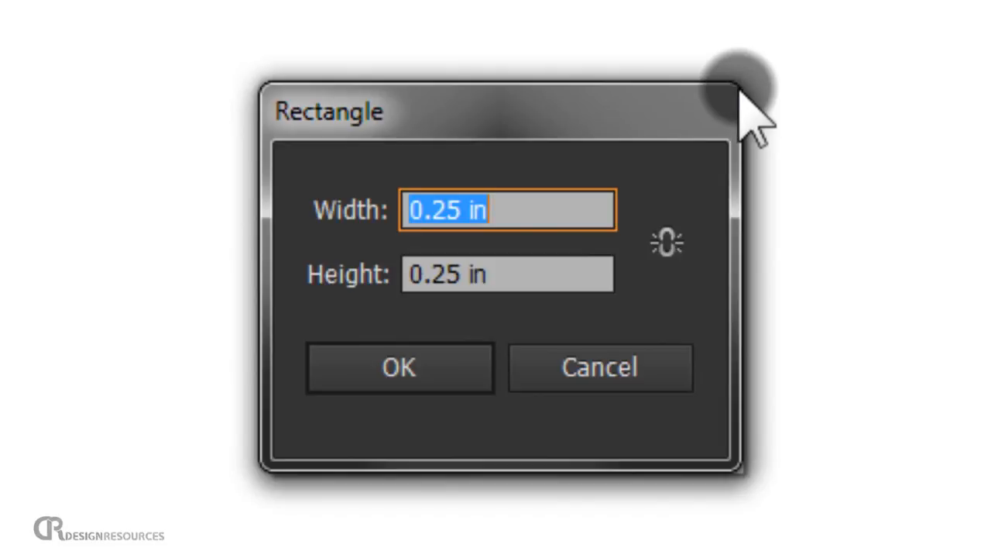
left_click(401, 378)
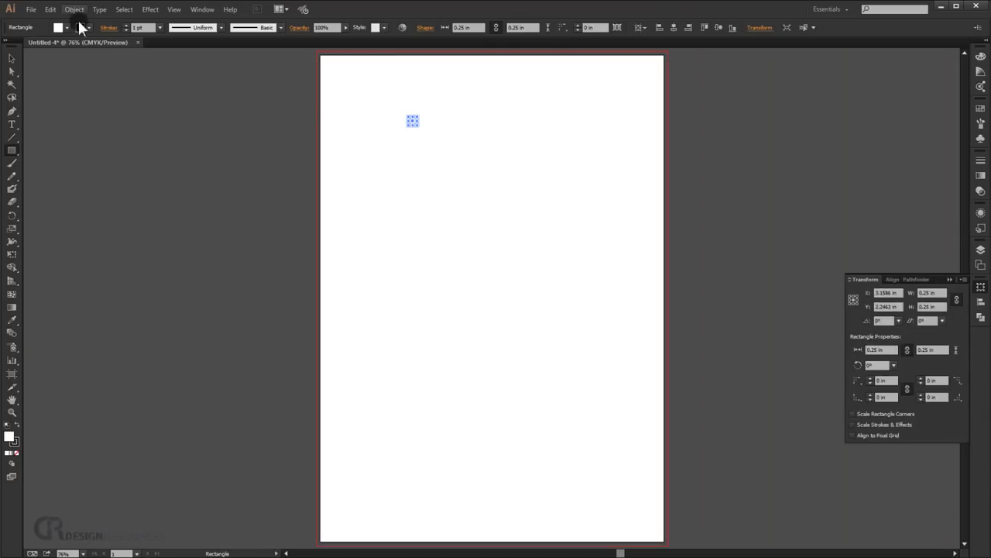
Step: Remove the small square's stroke and fill it with black
left_click(81, 27)
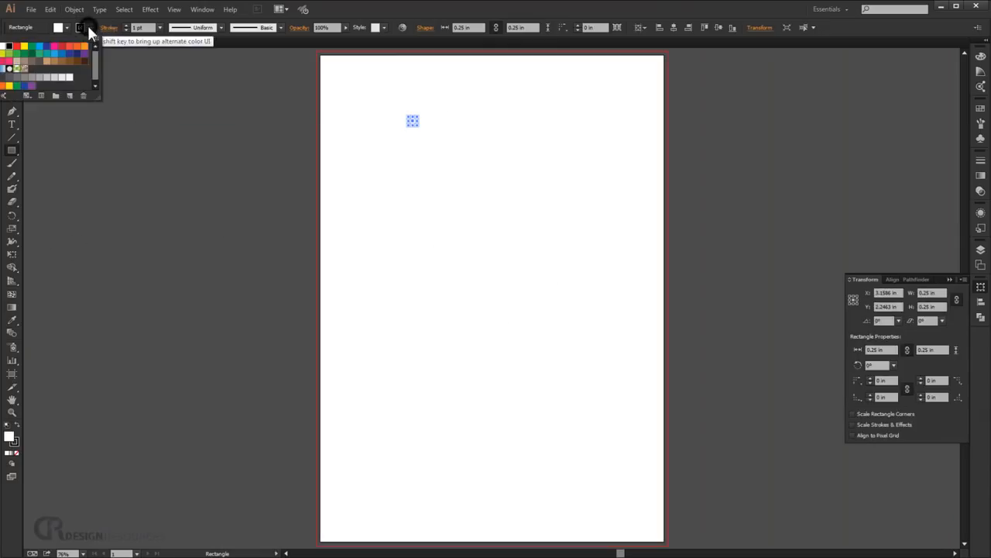
left_click(4, 46)
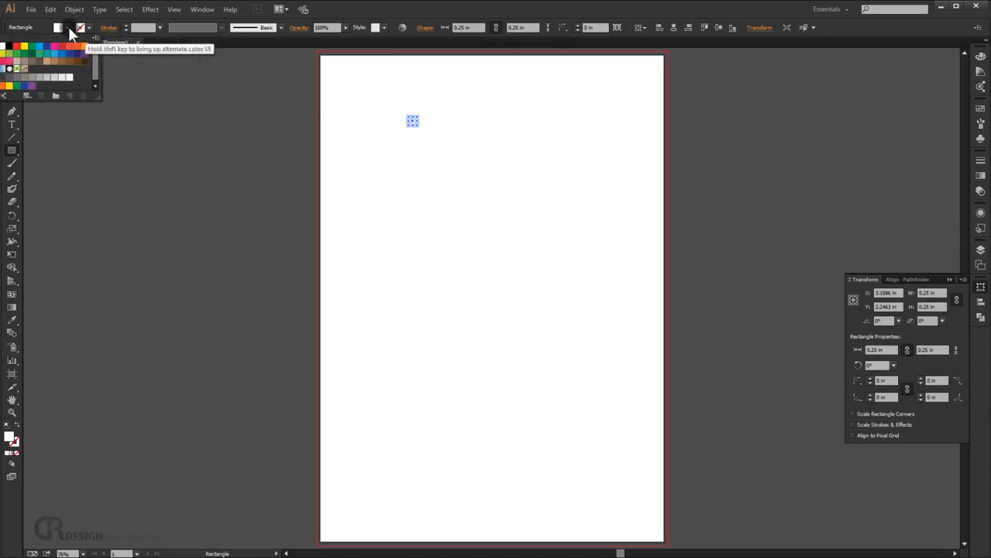
left_click(9, 47)
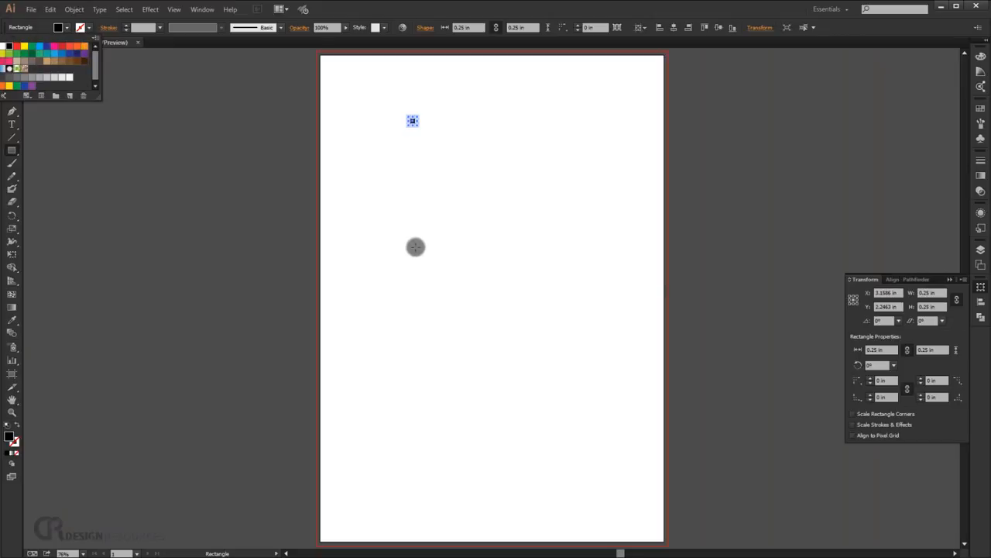
left_click(464, 205)
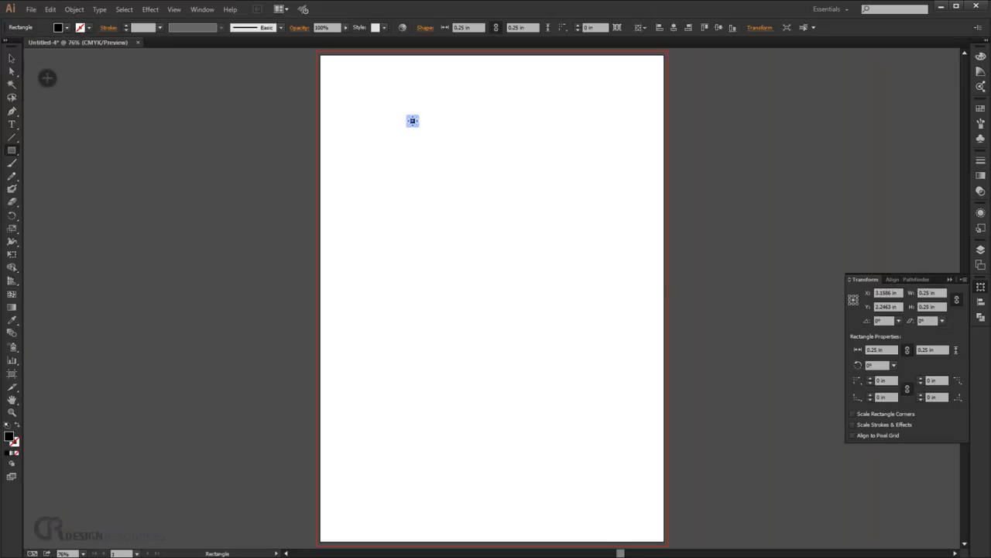
Step: Move the black square into the upper-left corner of the artboard, flush with both edges
left_click(14, 59)
left_click(476, 134)
scroll(424, 112, "up", 1)
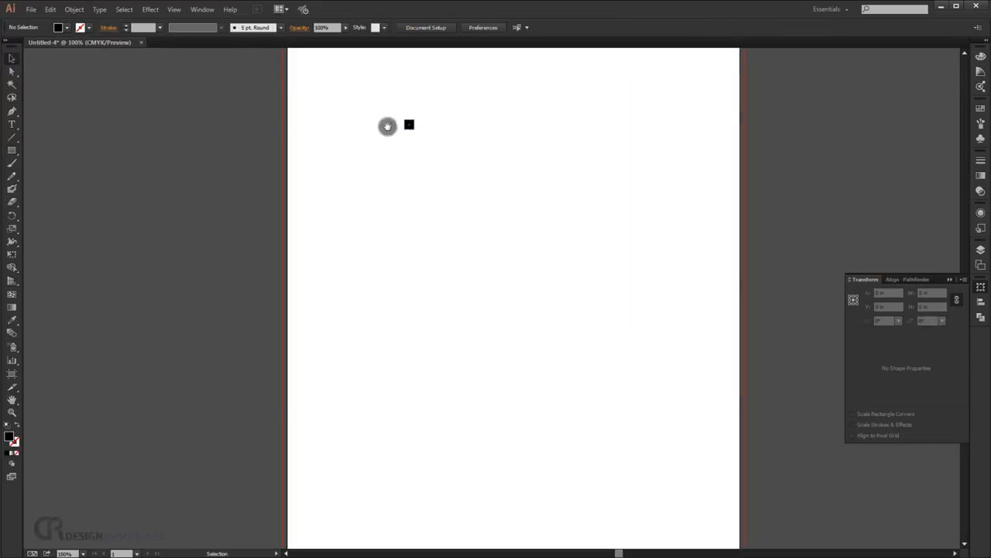
left_click_drag(385, 124, 498, 277)
scroll(546, 312, "up", 2)
left_click_drag(404, 252, 411, 288)
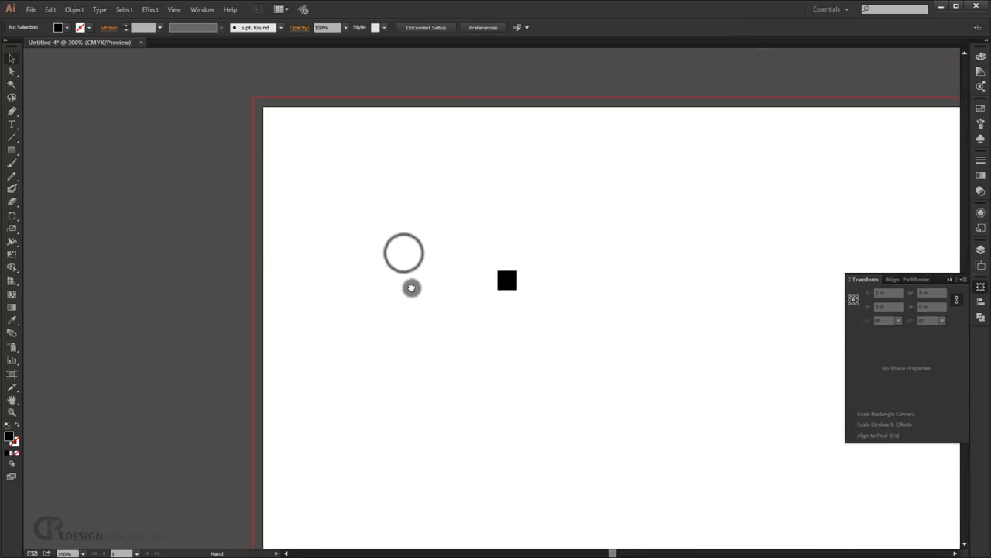
left_click_drag(511, 283, 280, 126)
left_click(321, 171)
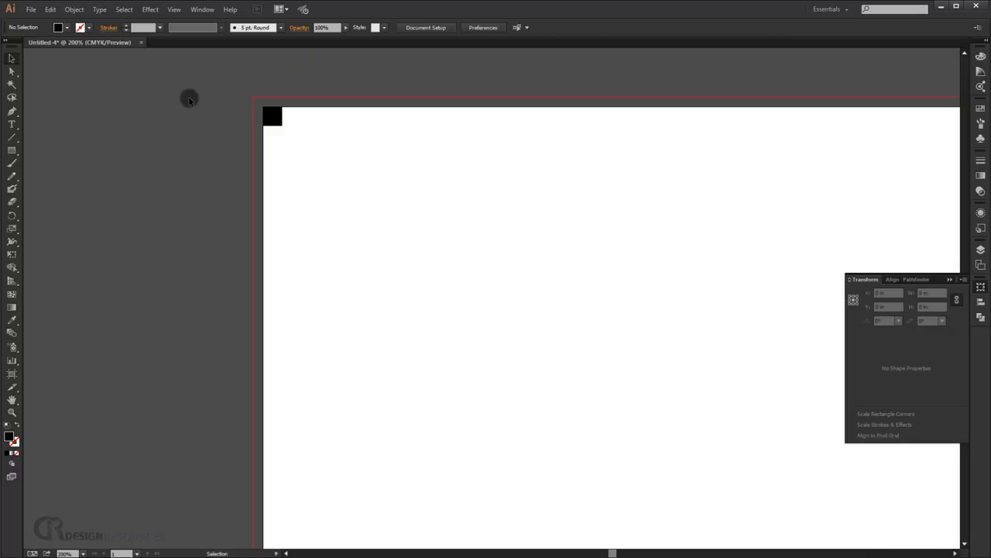
Step: Show the rulers and place a vertical and a horizontal guide along the corner square's inner edges
key("ctrl+r")
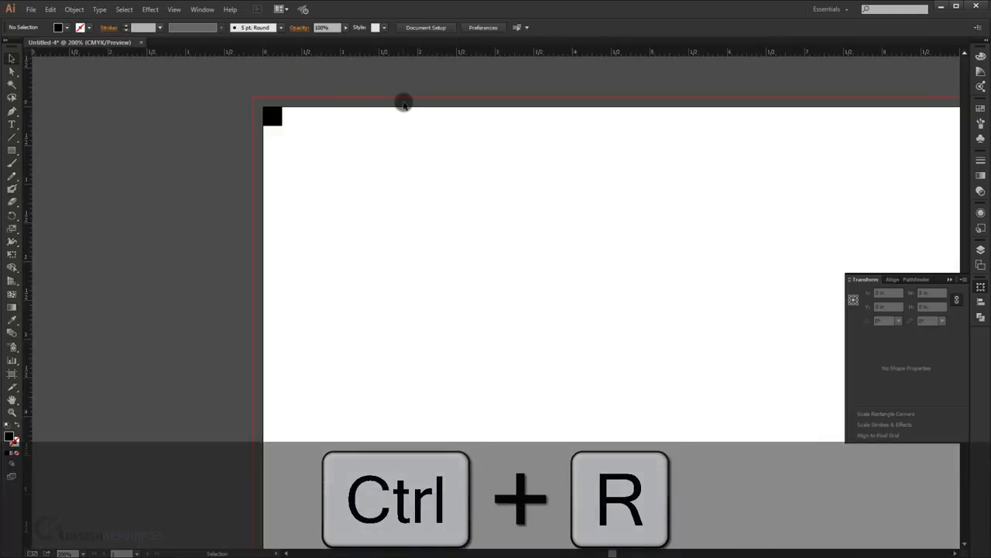
left_click_drag(28, 106, 283, 117)
left_click_drag(308, 52, 406, 267)
Step: Try to move the black square from mid-page toward the artboard's lower-right corner and undo the move
scroll(806, 488, "down", 4)
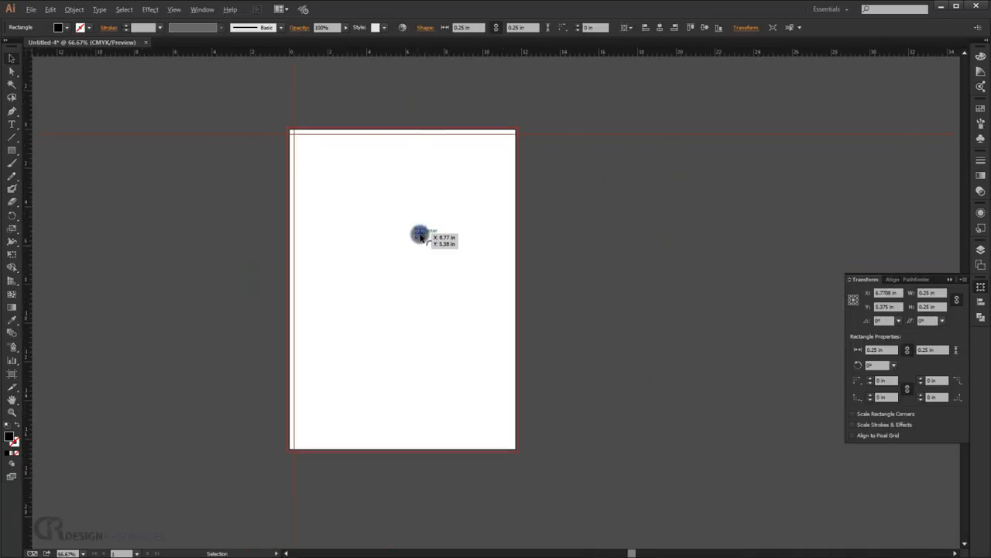
scroll(422, 238, "up", 3)
left_click(460, 261)
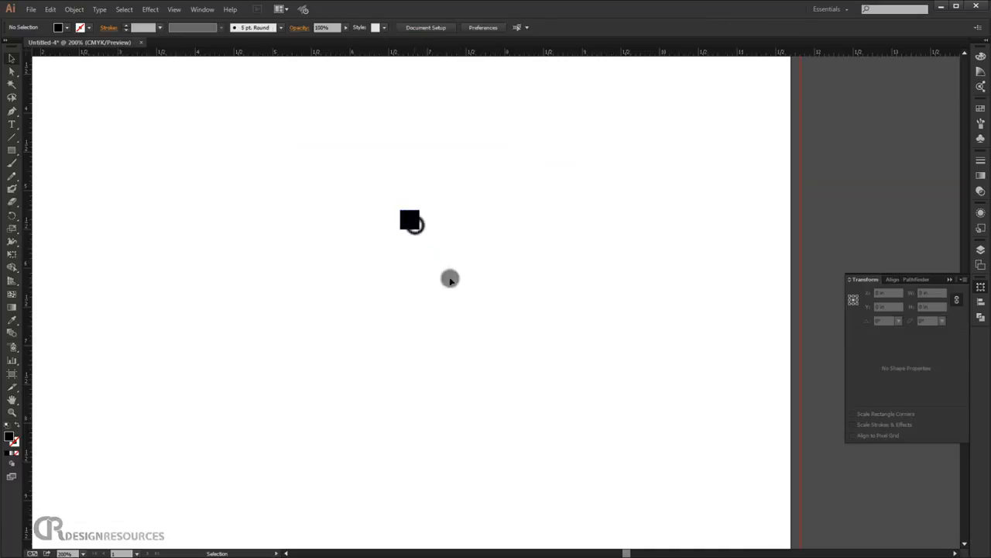
left_click_drag(409, 220, 757, 546)
key("ctrl+z")
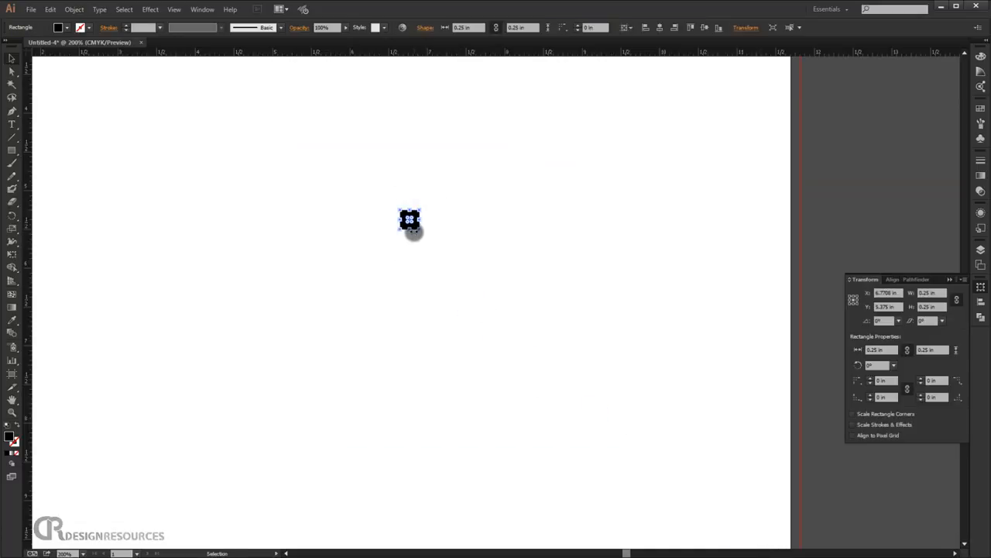
Step: Move the black square into the lower-right corner of the artboard, flush with its right and bottom edges
left_click_drag(414, 226, 576, 166)
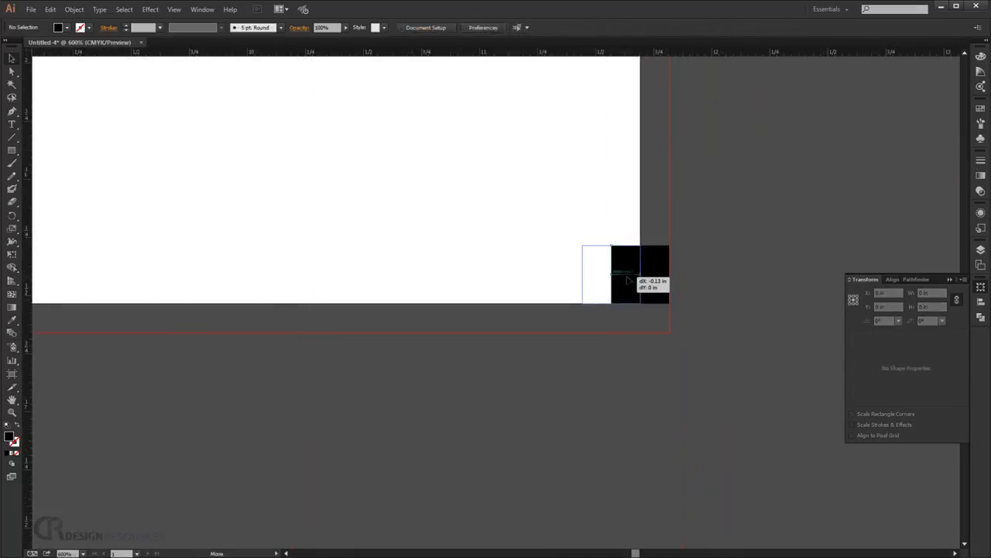
left_click_drag(629, 279, 628, 279)
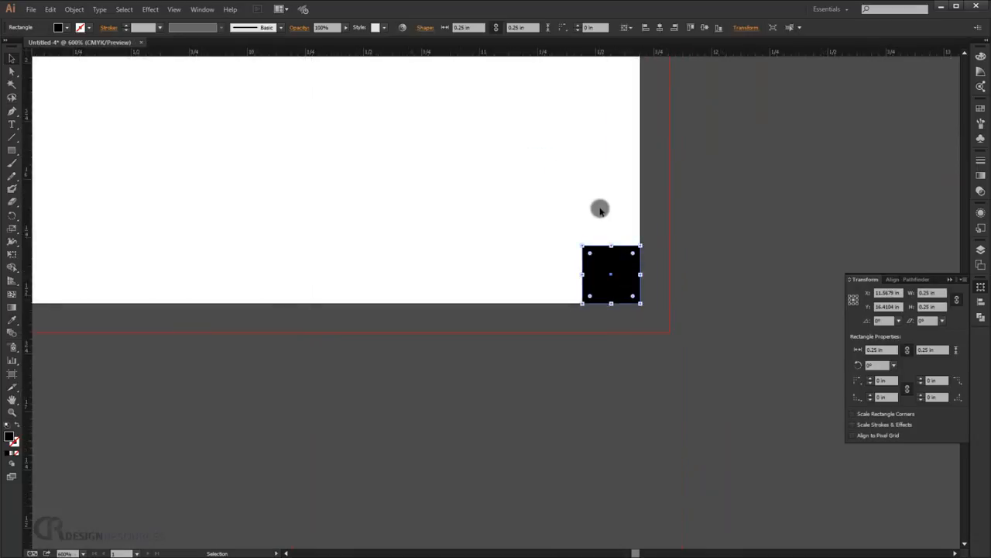
Step: Place a horizontal and a vertical guide along the lower-right square's inner edges and delete the square
left_click_drag(588, 55, 611, 245)
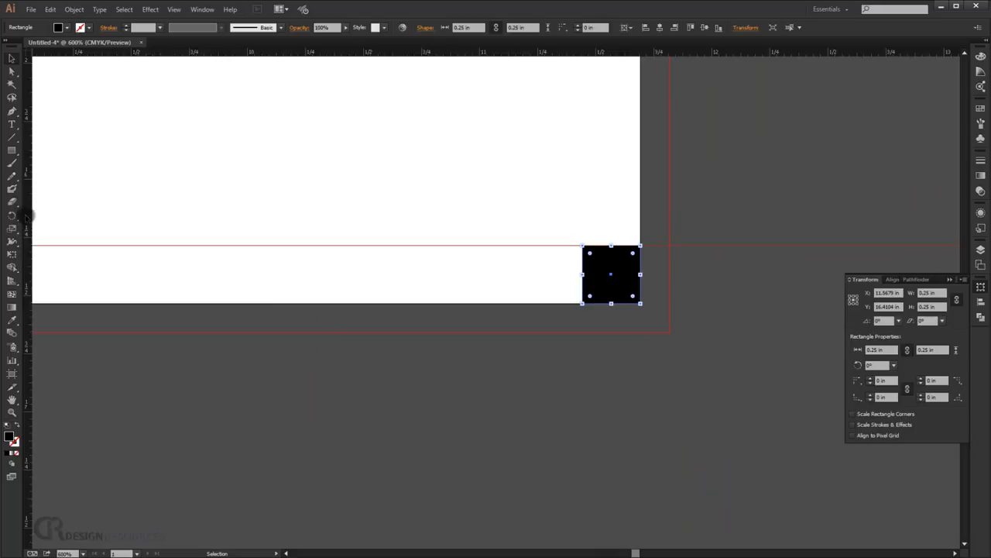
left_click_drag(26, 217, 584, 240)
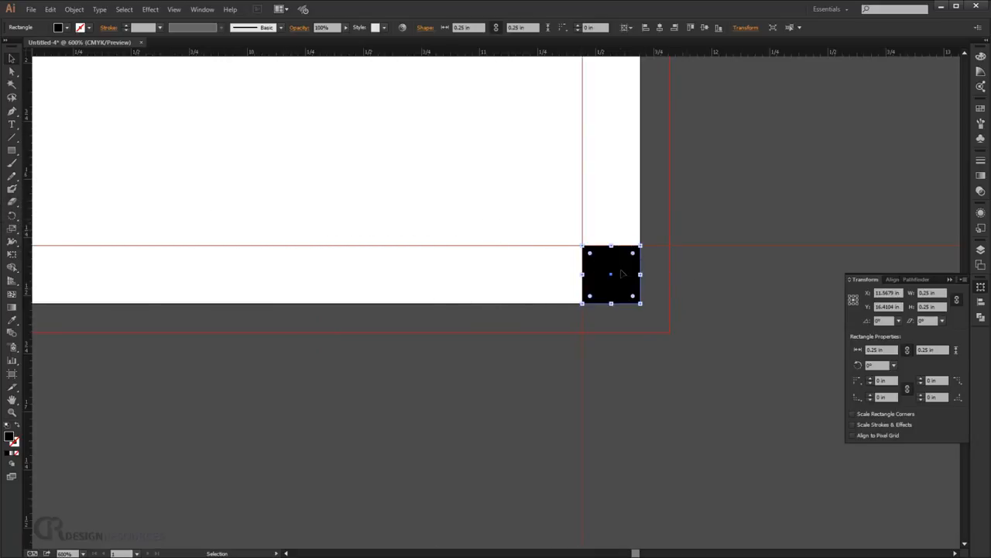
key("Delete")
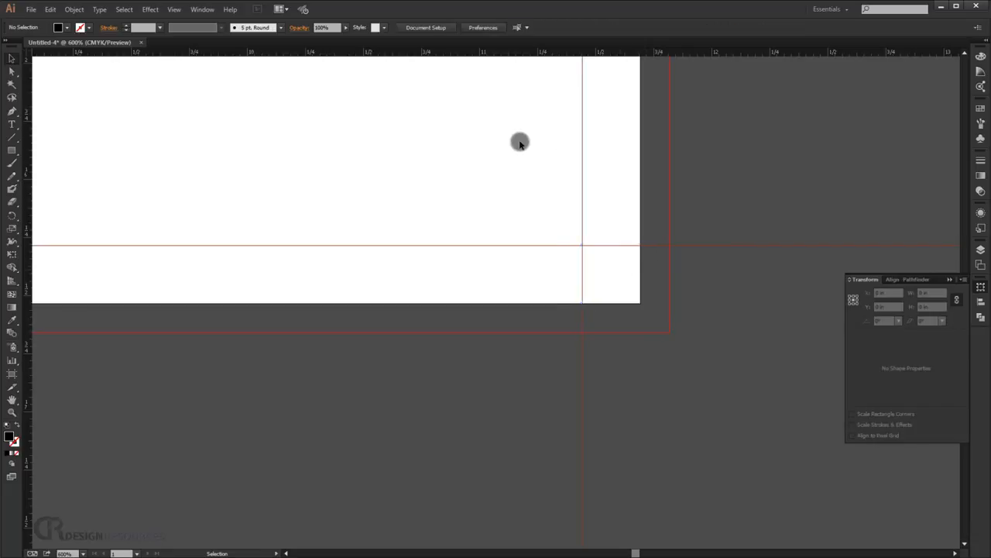
left_click(496, 145)
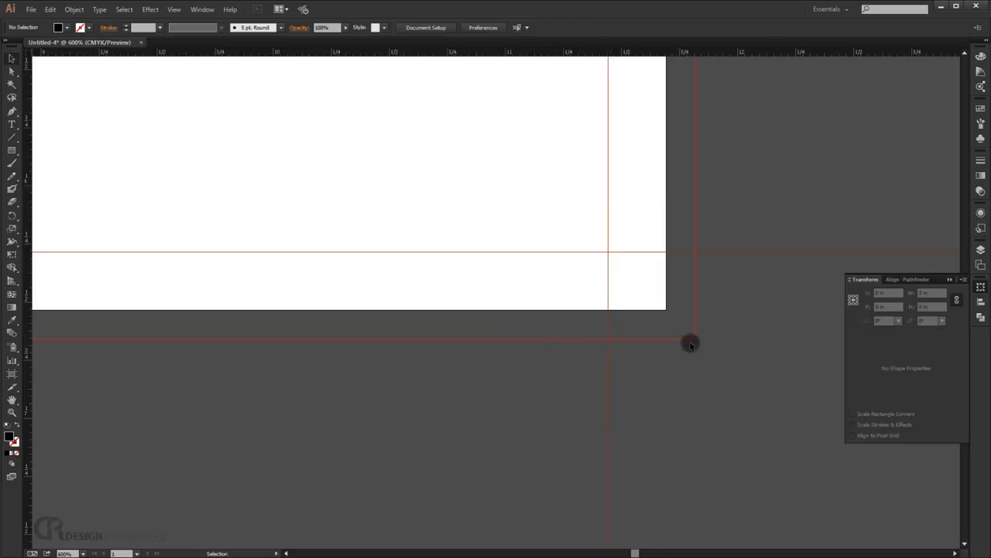
Step: Draw a rectangle between the four margin guides, about 11.19 in wide and 16.04 in high
scroll(418, 287, "down", 6)
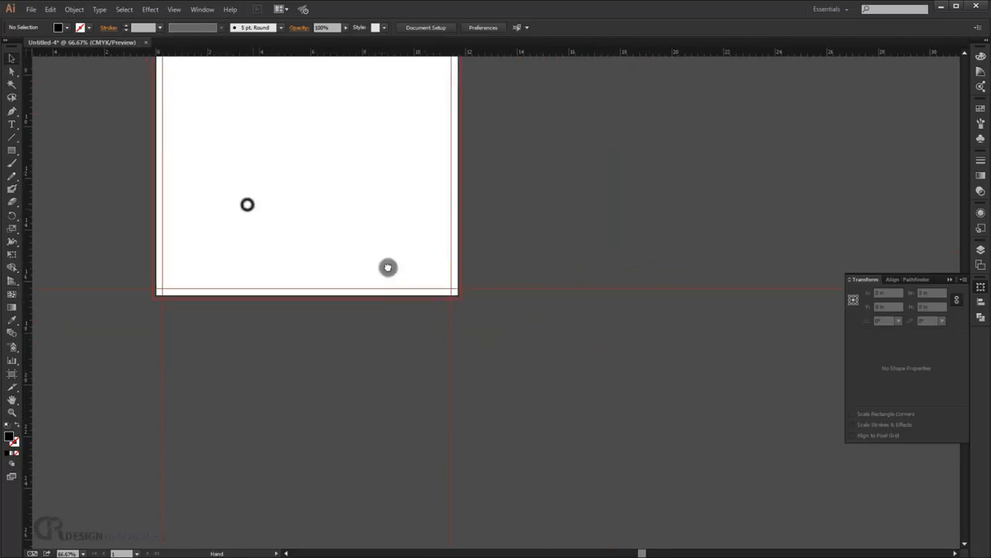
left_click_drag(388, 267, 476, 349)
left_click(13, 150)
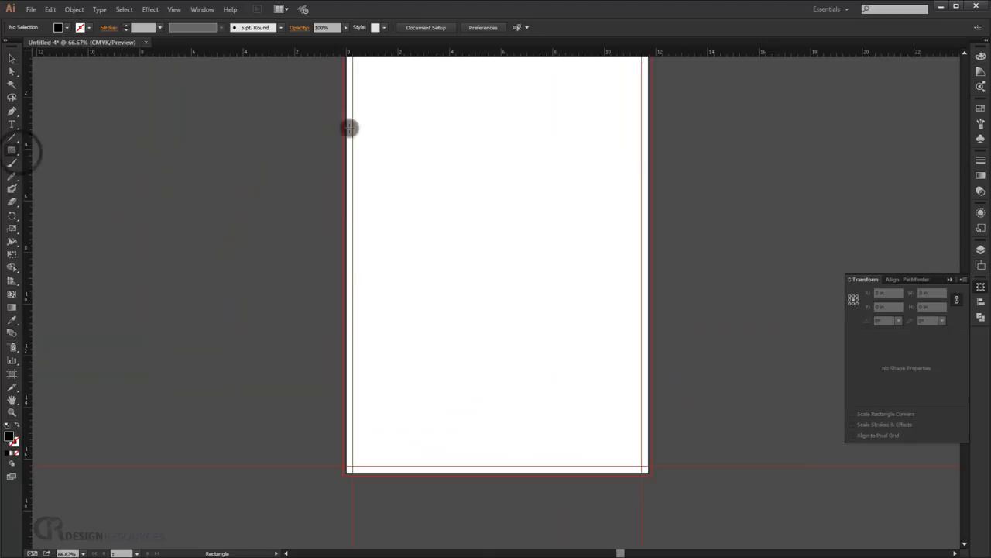
left_click_drag(418, 98, 402, 203)
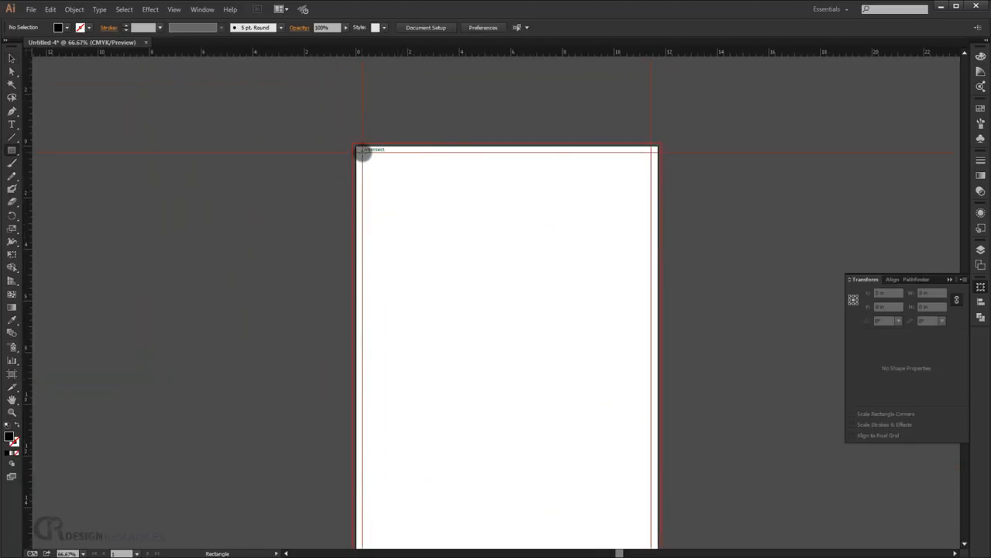
left_click_drag(363, 151, 651, 498)
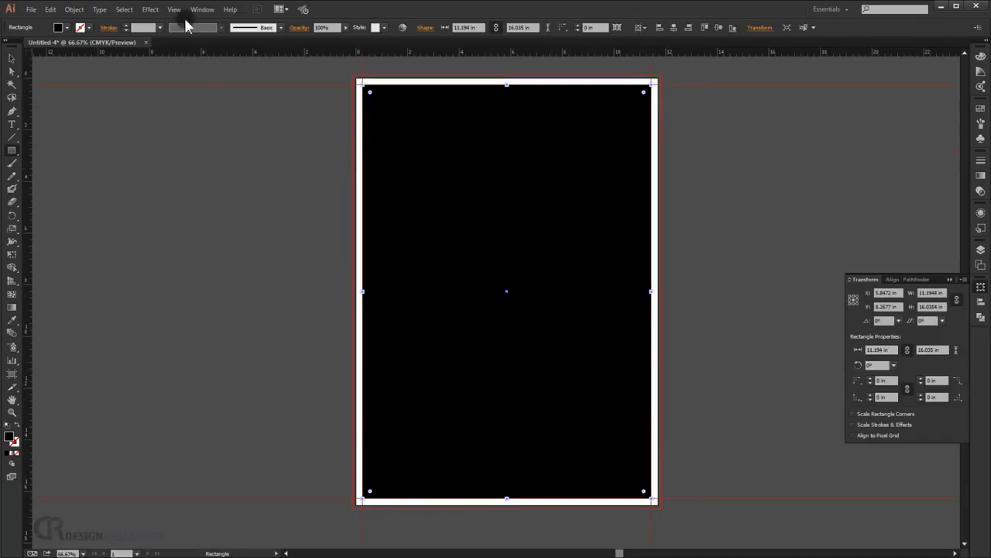
Step: Set the margin rectangle's fill and stroke to none and convert the rectangle into a guide
left_click(68, 27)
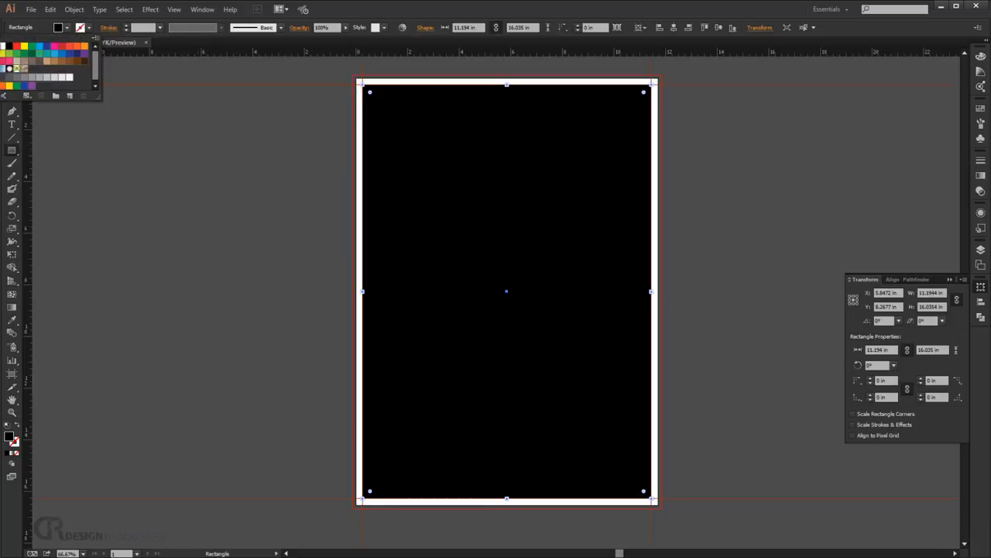
left_click(1, 46)
left_click(89, 28)
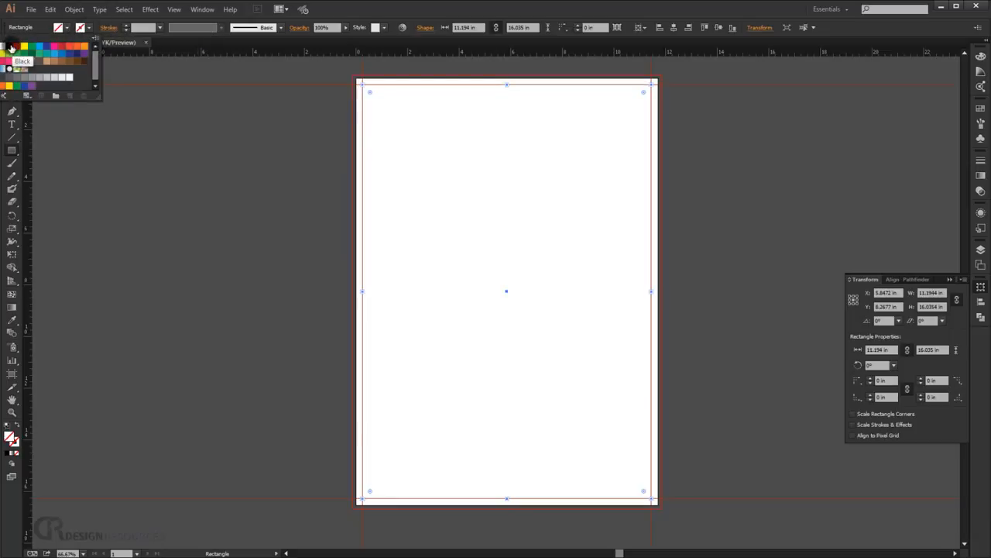
left_click(17, 46)
left_click(765, 185)
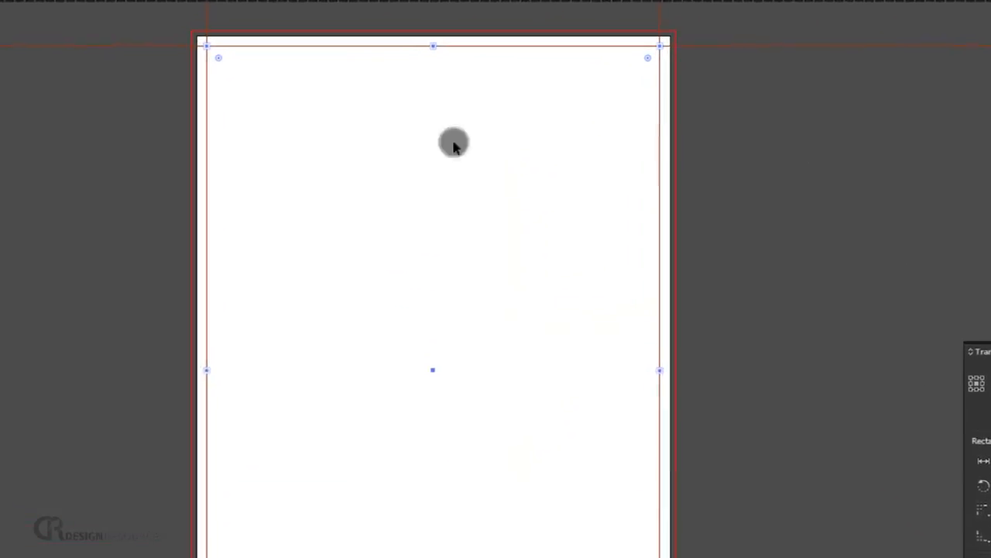
right_click(664, 200)
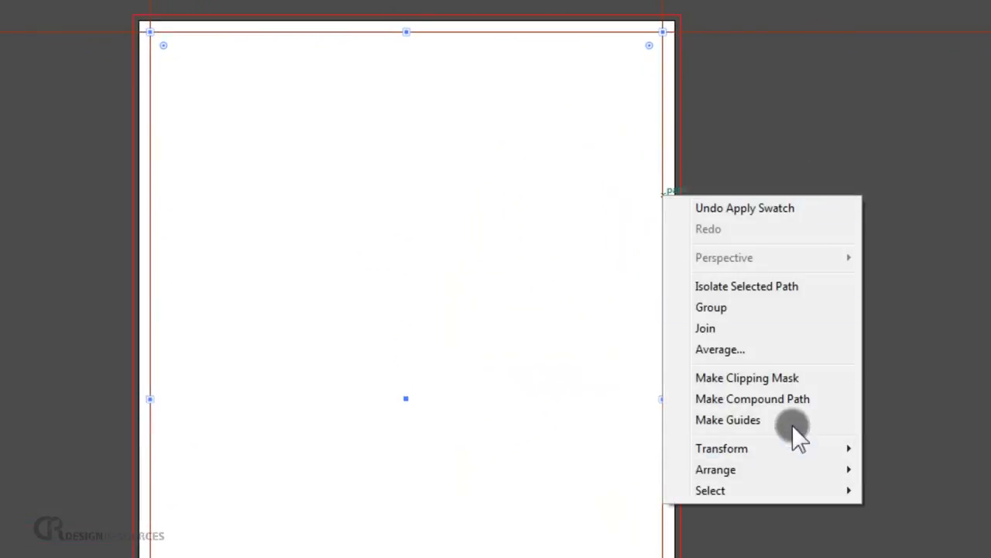
left_click(718, 419)
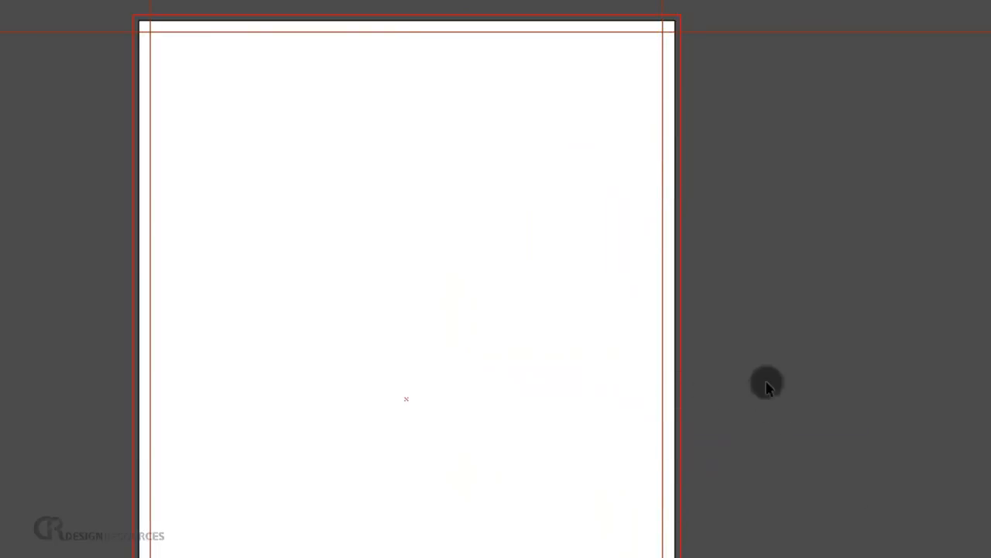
Step: Unlock the guides to delete the straight ruler guides around the rectangular margin guide, and lock the guides again
right_click(719, 33)
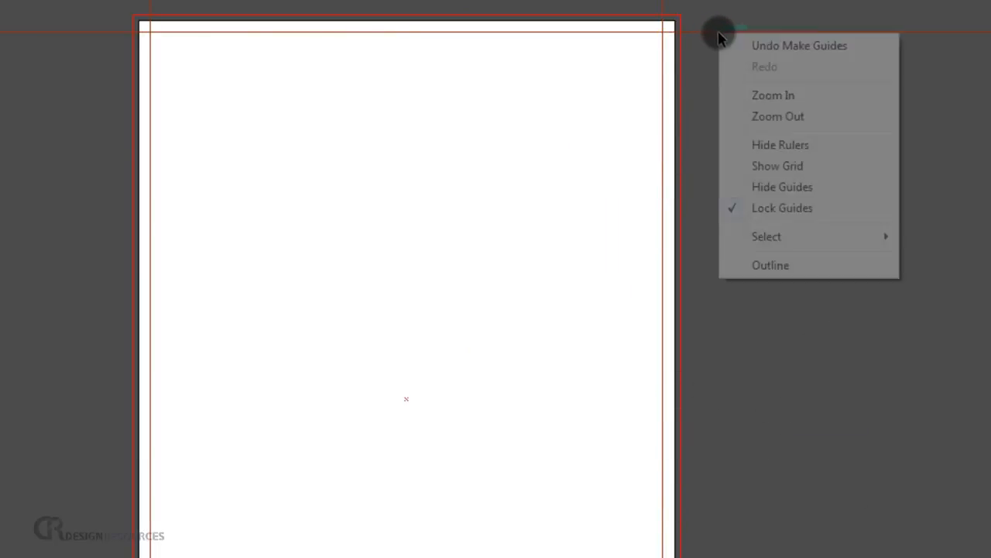
left_click(772, 209)
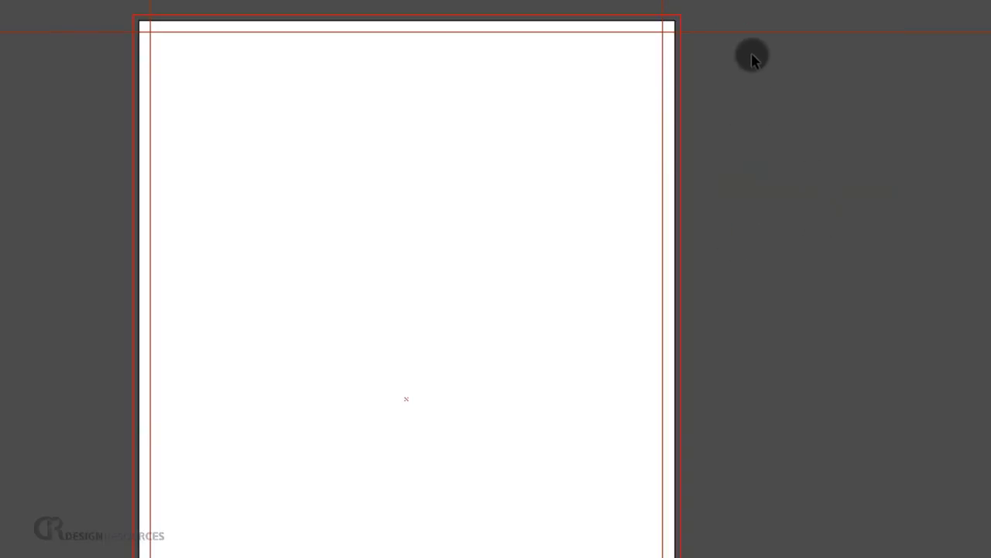
left_click(771, 32)
key("Delete")
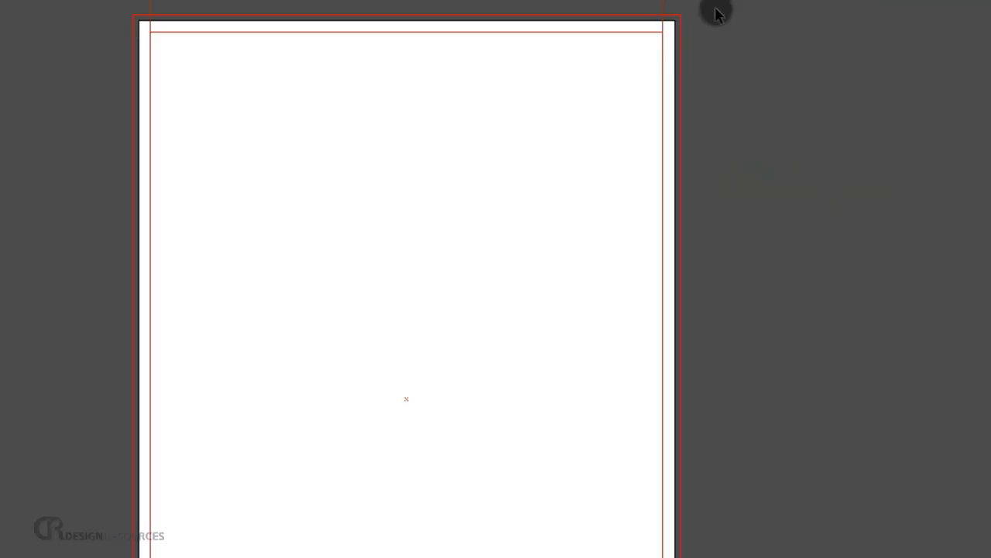
left_click(662, 0)
left_click(665, 0)
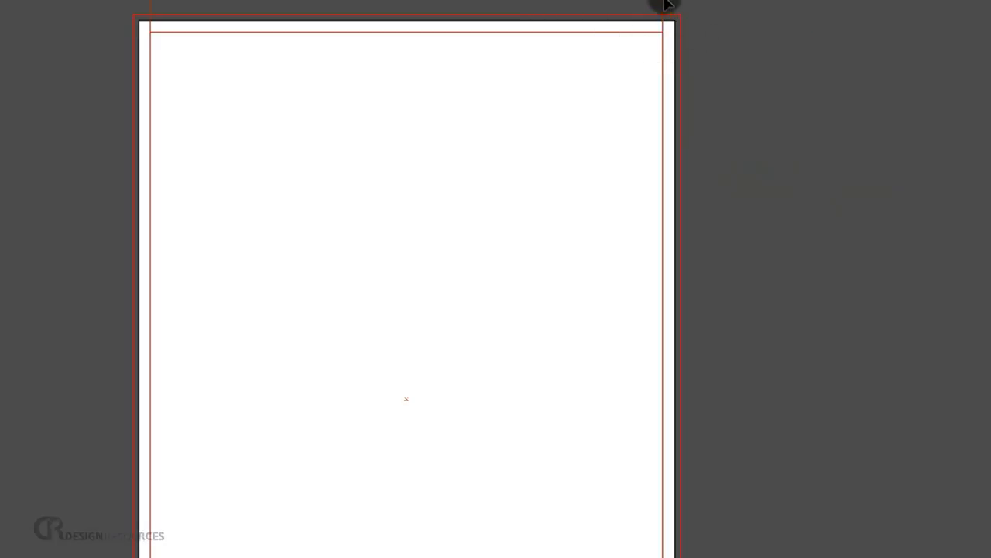
key("Delete")
left_click(153, 2)
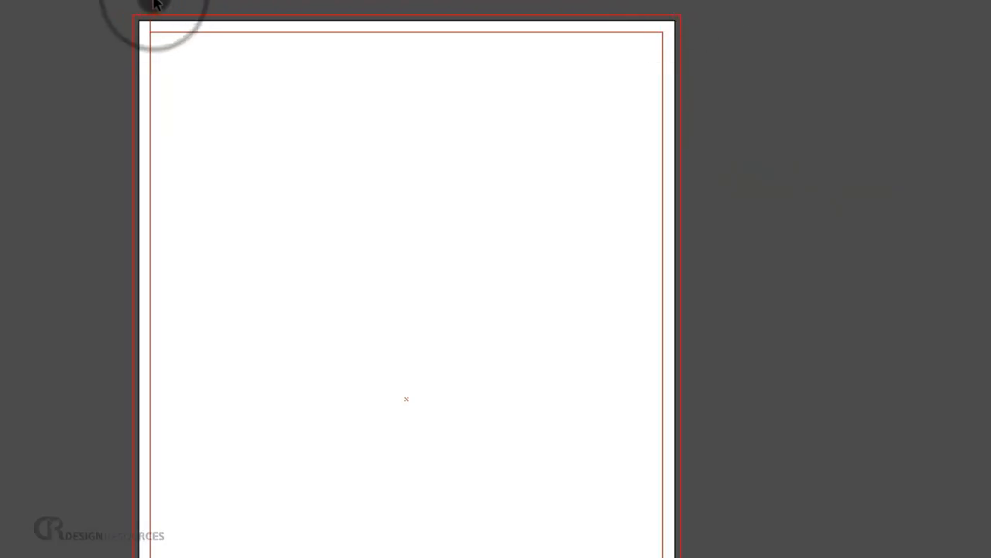
key("Delete")
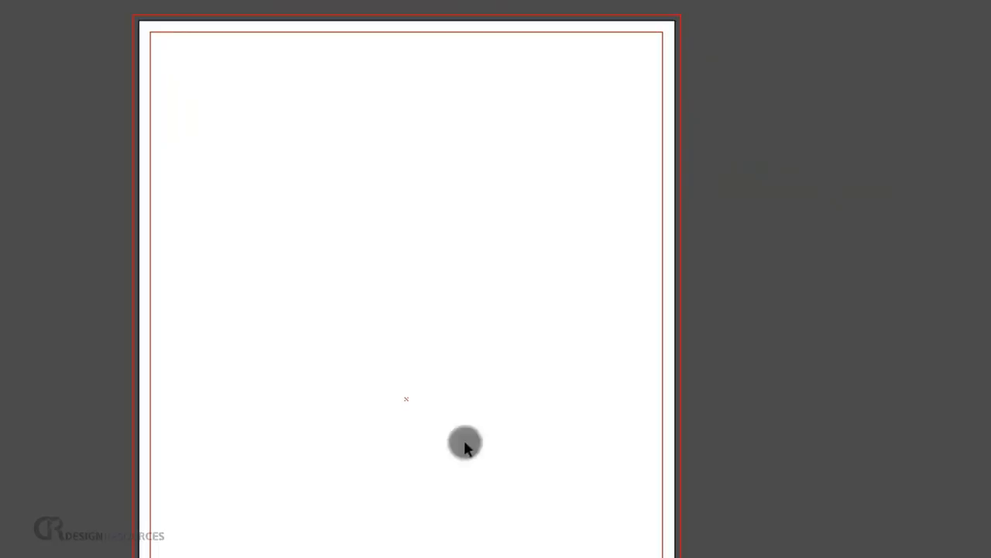
right_click(353, 37)
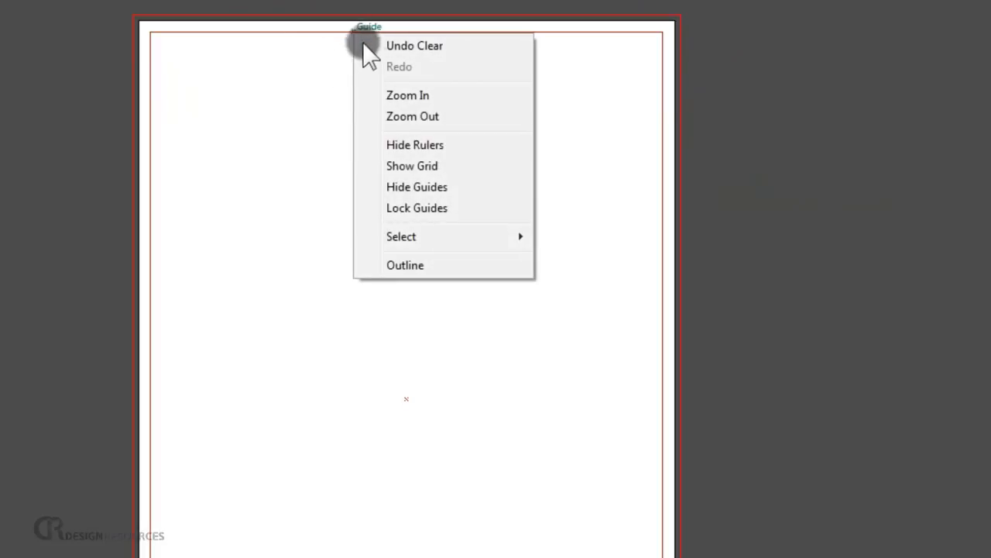
left_click(434, 208)
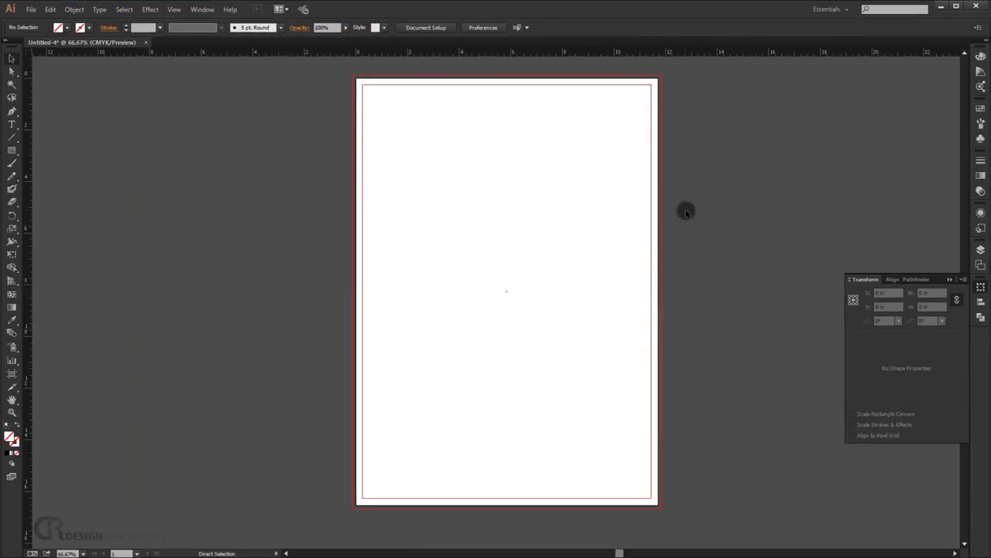
Step: Draw a background rectangle covering the page out to the bleed edges, about 11.94 by 16.79 in
key("ctrl+=")
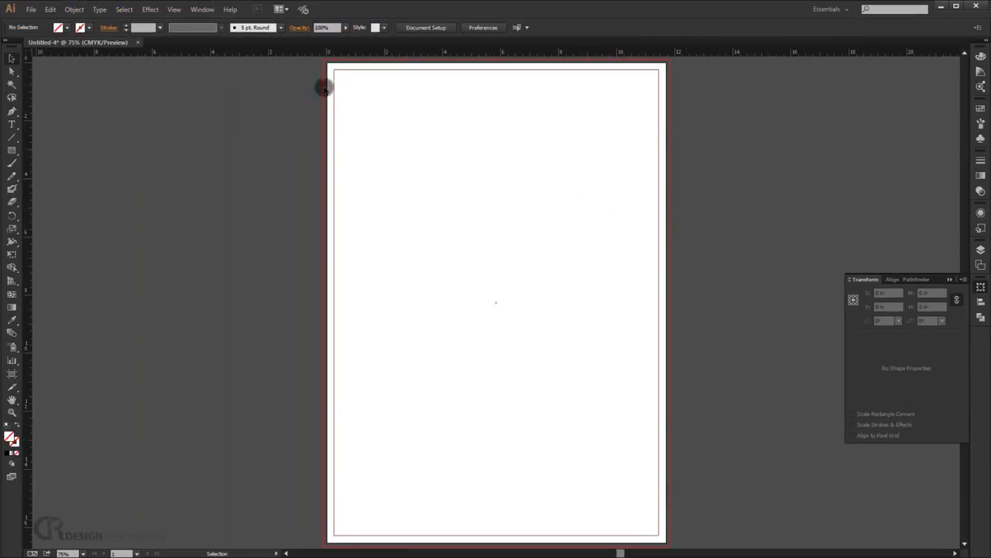
left_click_drag(12, 155, 67, 149)
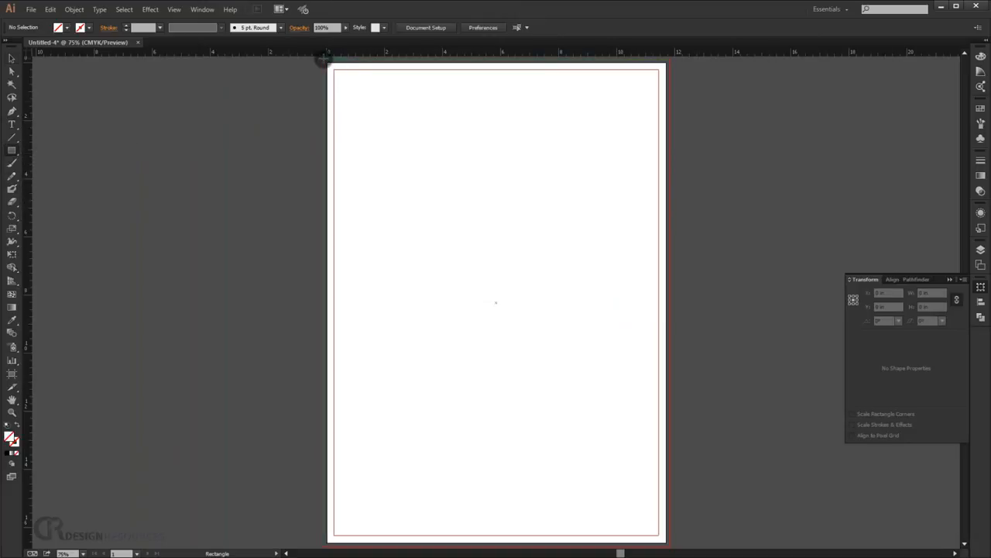
left_click_drag(322, 58, 669, 545)
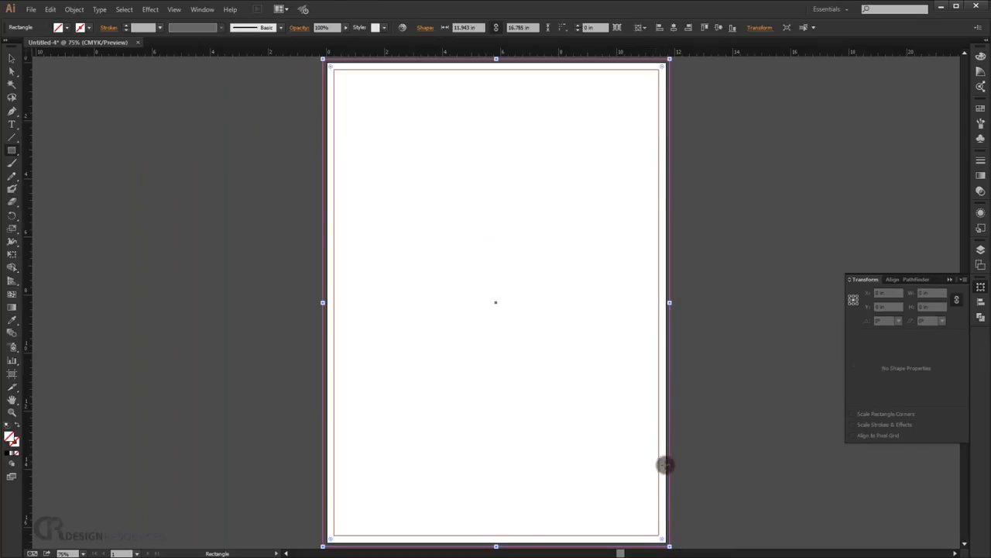
Step: Fill the background rectangle with white and lock it
left_click(59, 27)
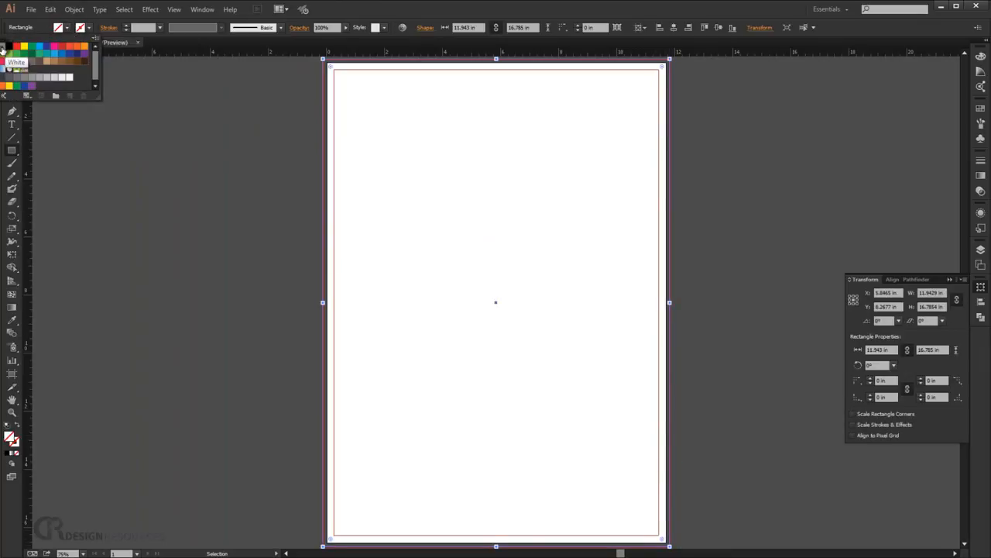
left_click(13, 46)
left_click(706, 11)
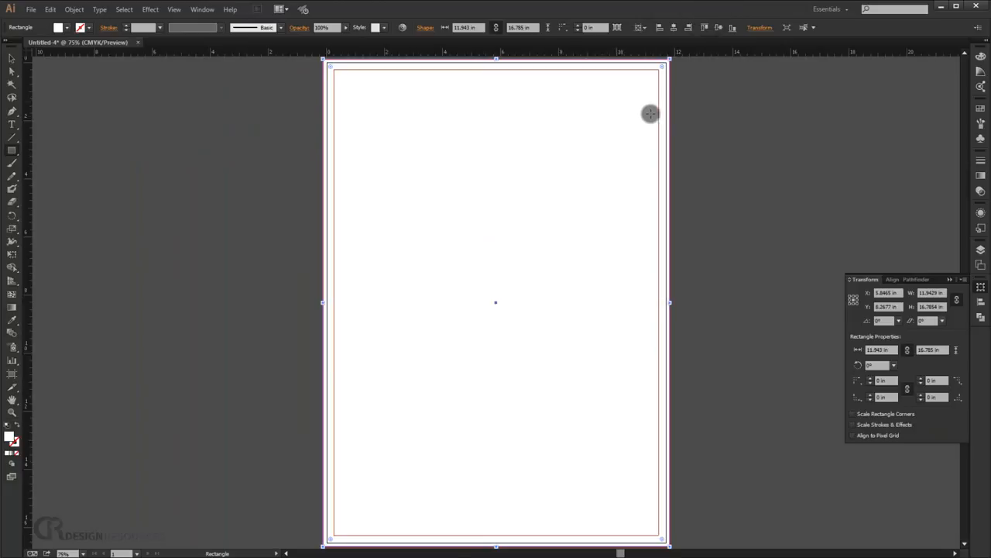
key("ctrl+2")
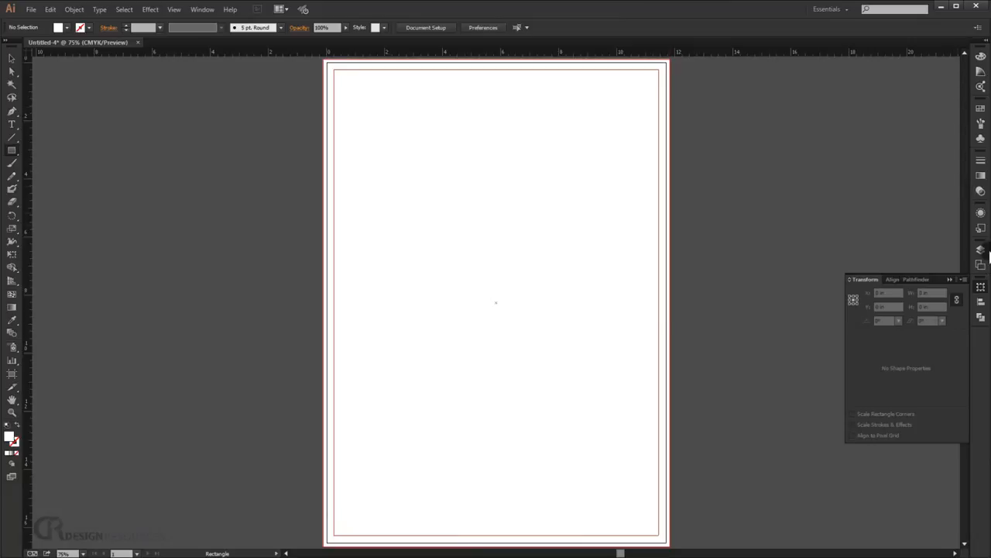
Step: Add a new layer above Layer 1 and name it Calendar
left_click(980, 250)
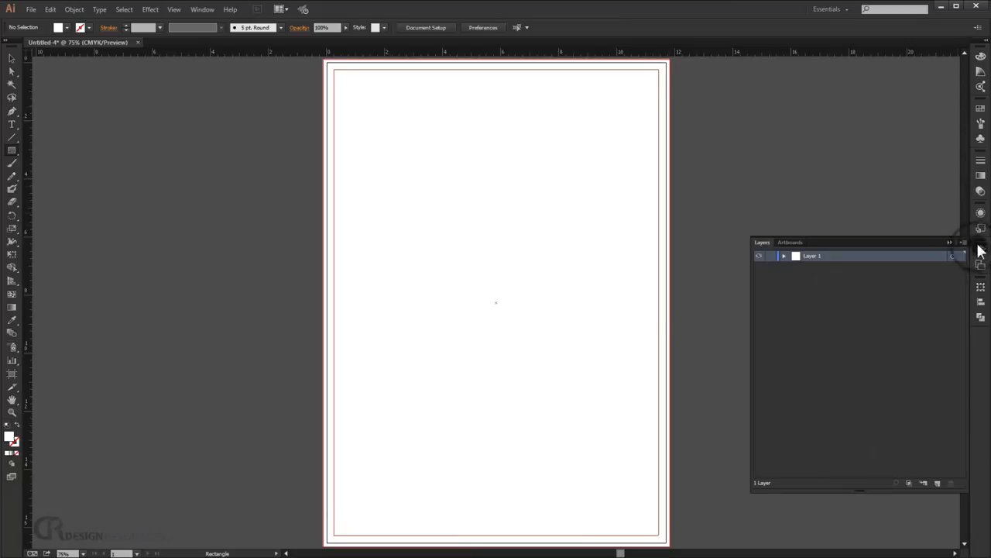
left_click(936, 482)
double_click(816, 256)
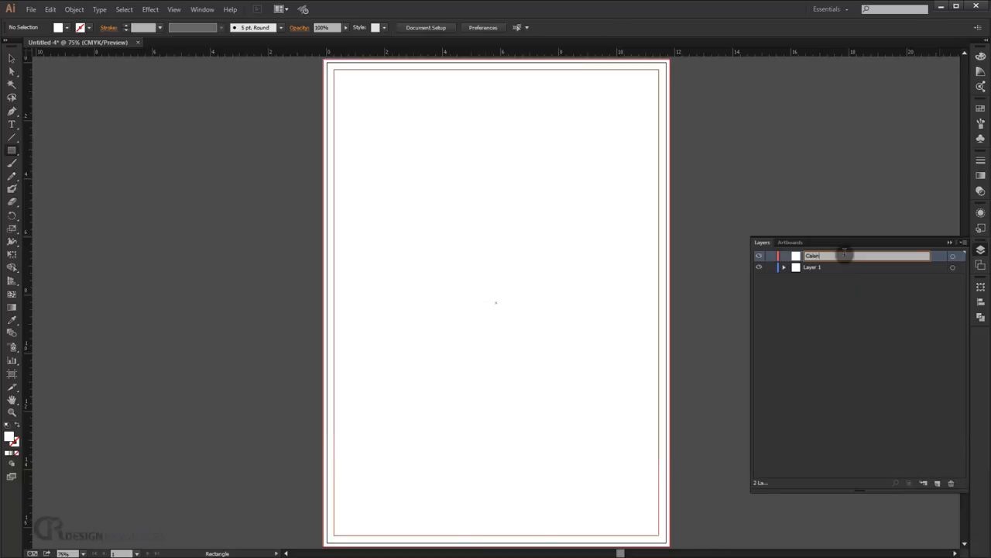
key("Return")
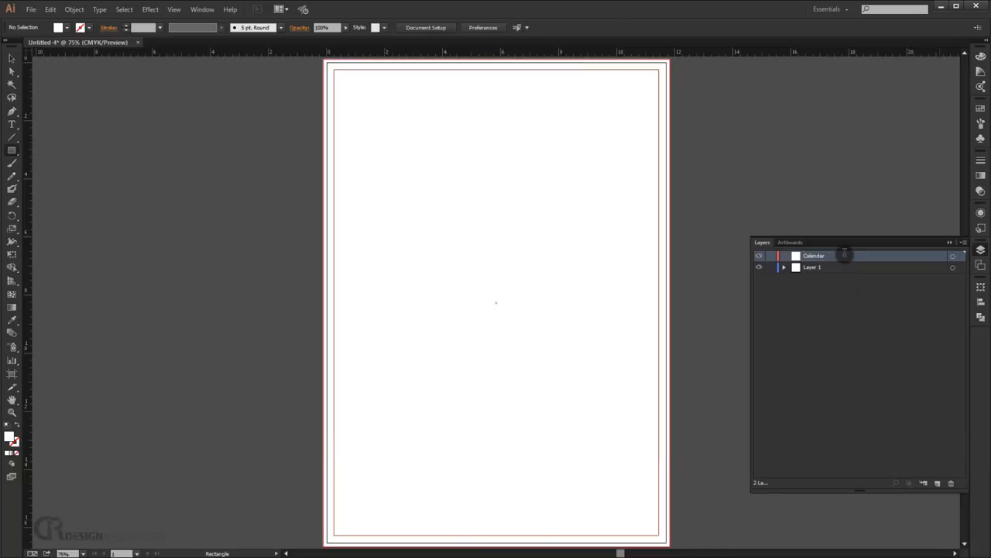
left_click(950, 243)
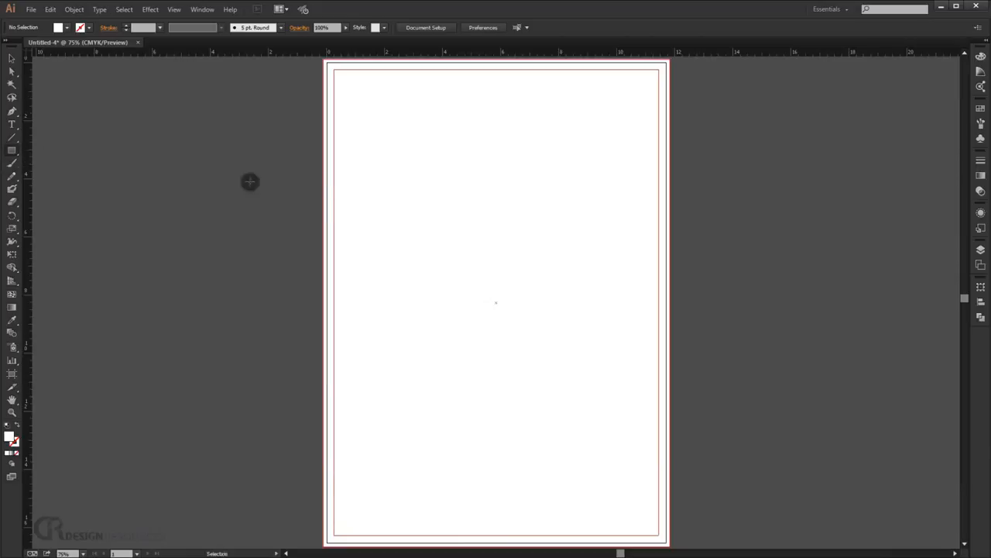
Step: Draw an area text frame with the Type tool inside the margins, from the page's upper left to just below its centre
left_click(12, 126)
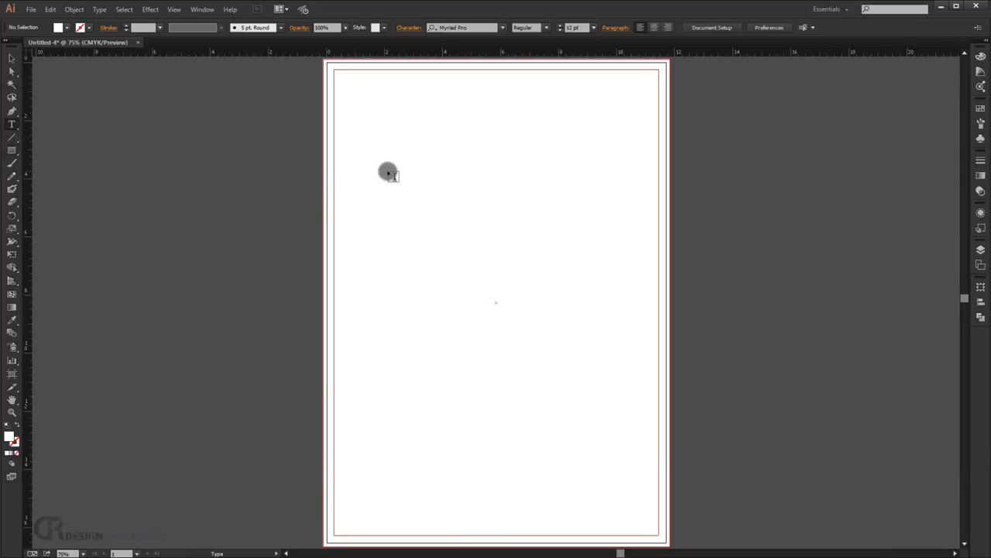
left_click_drag(388, 172, 552, 368)
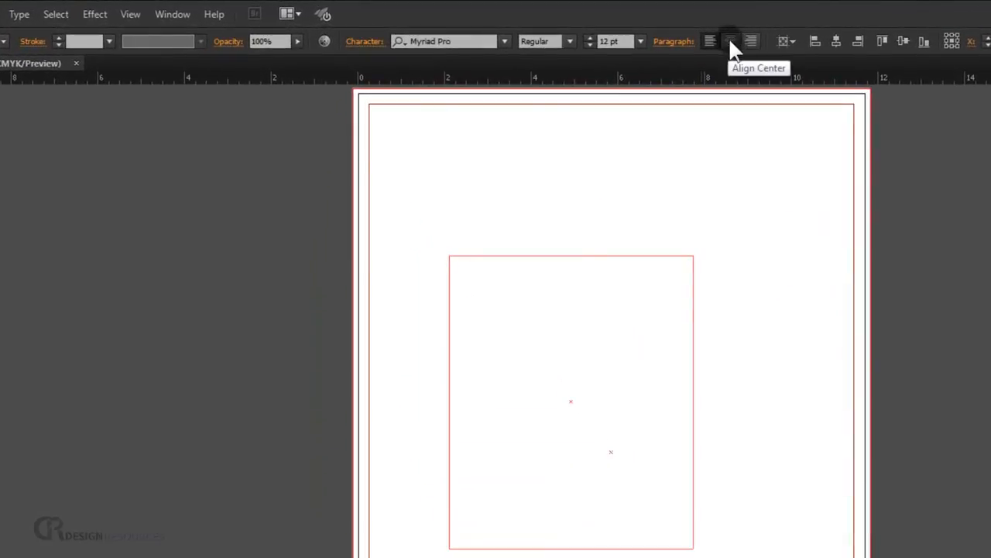
Step: Centre-align the text frame's paragraph and set its font to Mathlete Bulky at 16 pt
left_click(730, 42)
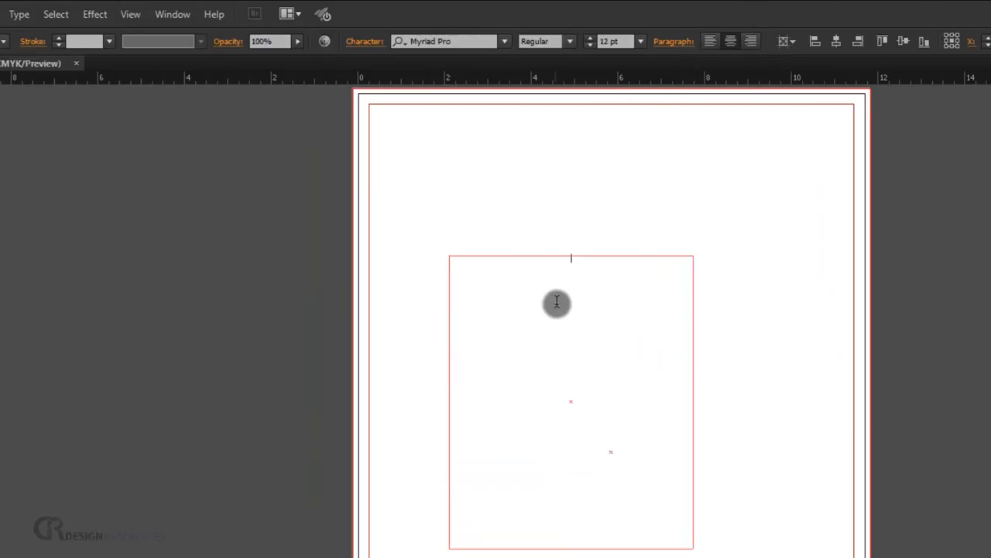
left_click(456, 40)
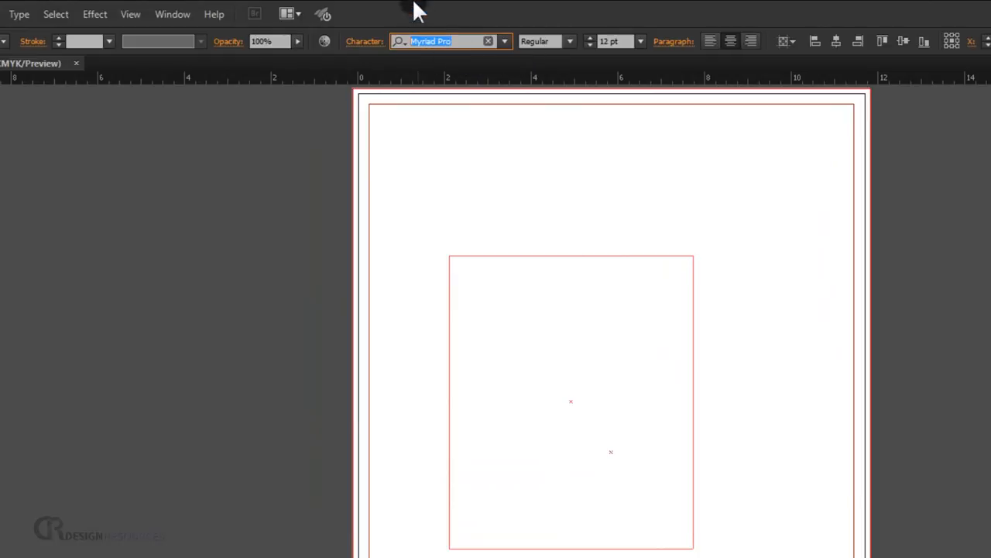
type("math")
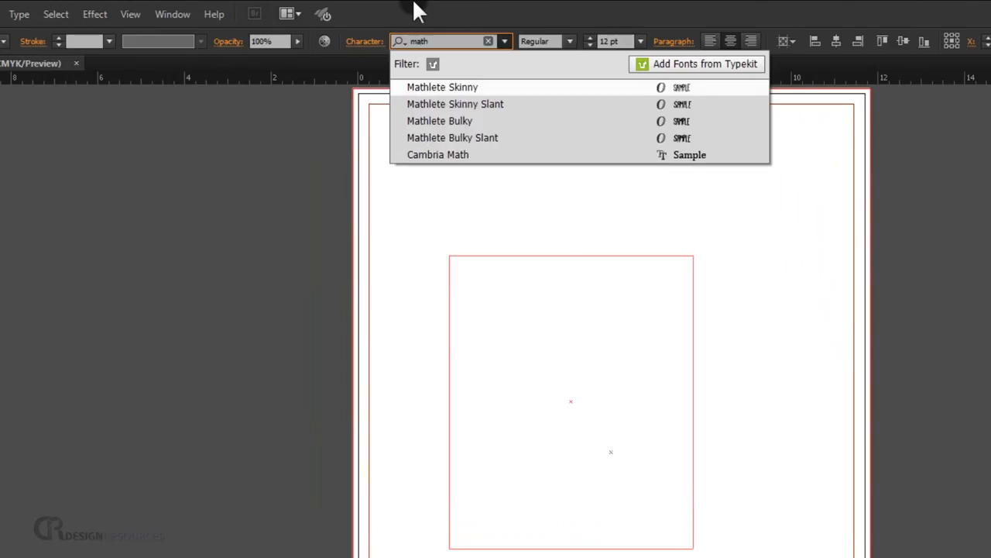
left_click(468, 123)
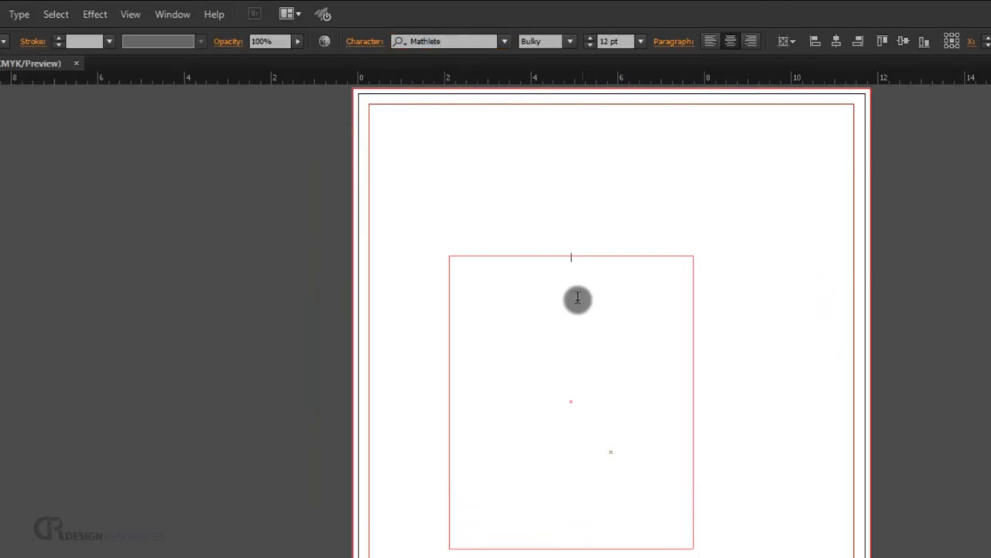
left_click(590, 38)
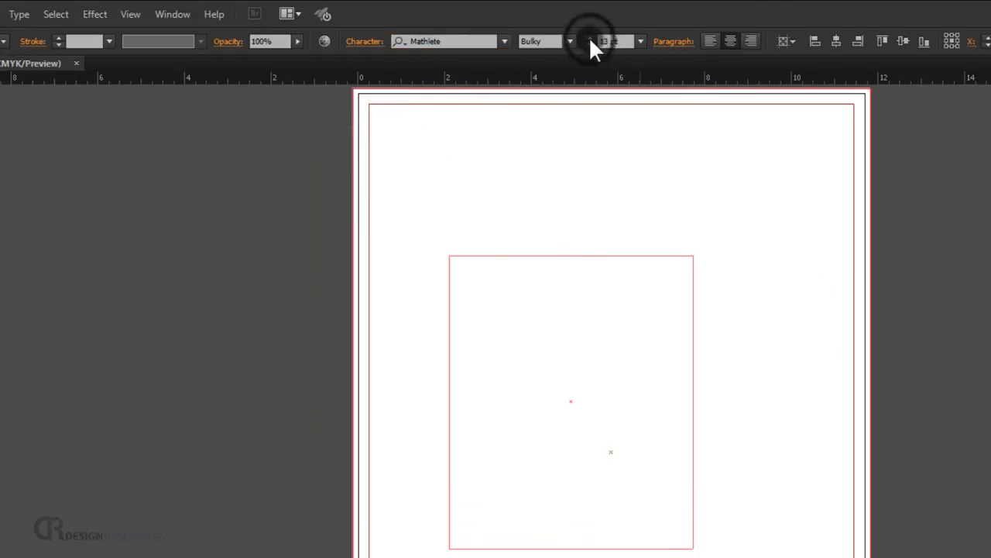
left_click(590, 38)
left_click(590, 38)
left_click(589, 38)
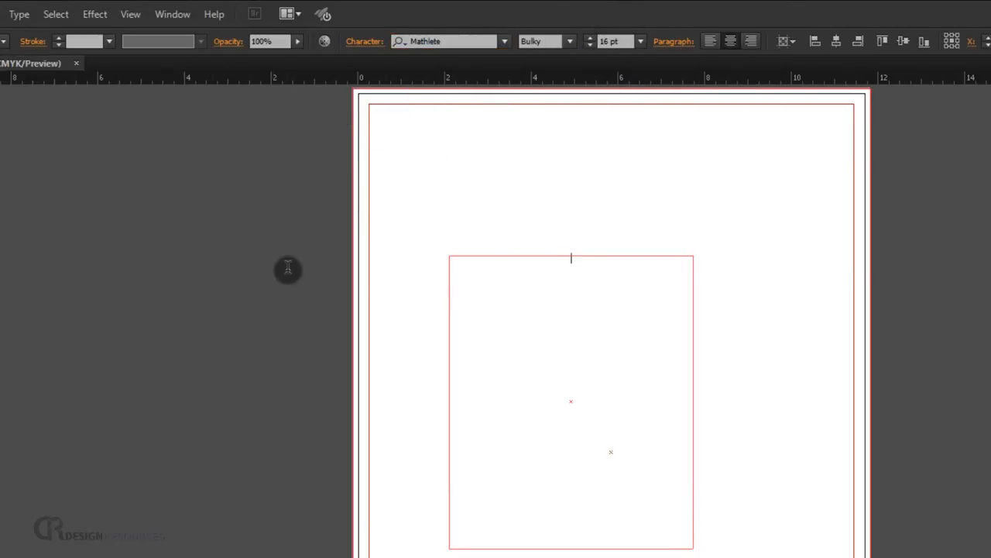
Step: Enter the weekday abbreviations MON, TUE, WEN, THU, FRI, SAT and SUN in the frame, each on its own line
scroll(463, 269, "up", 1)
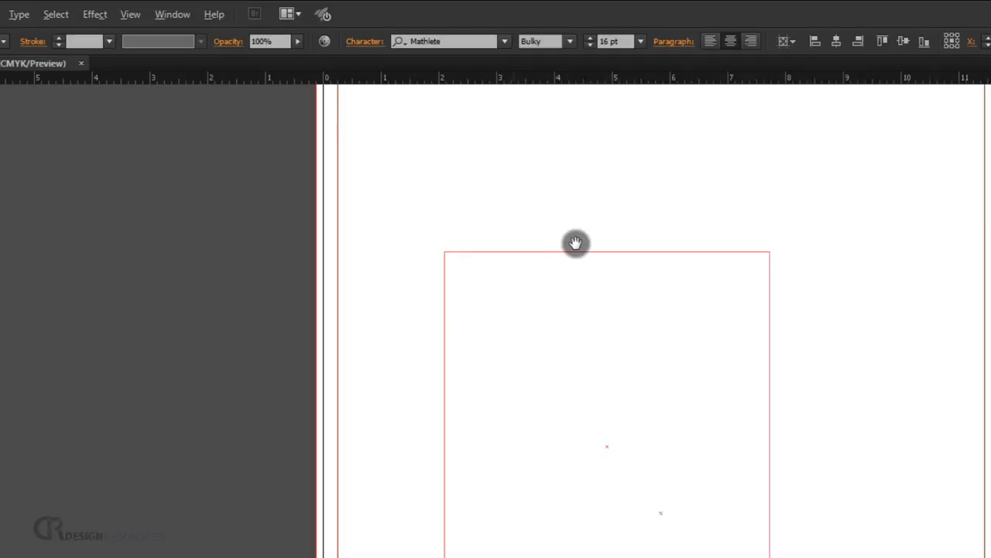
scroll(581, 241, "up", 1)
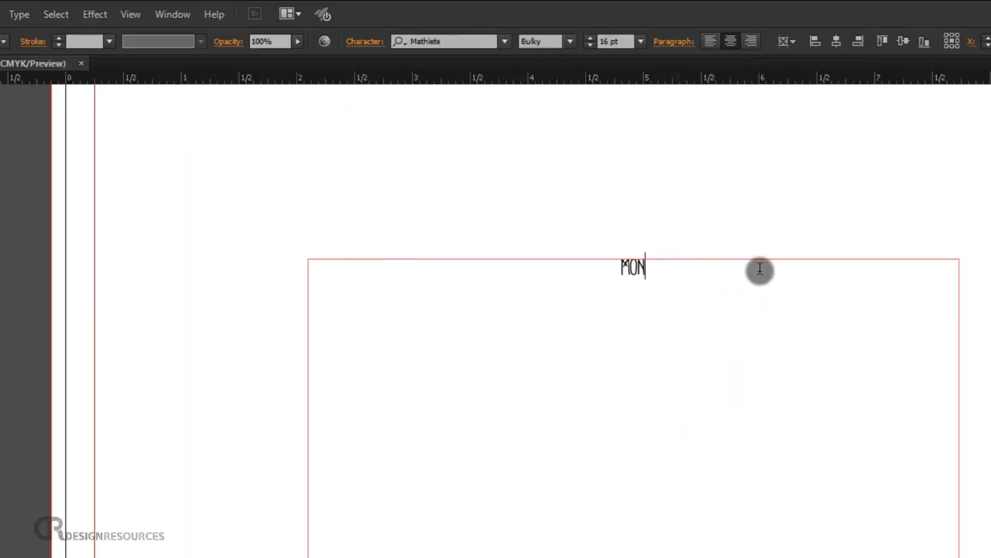
key("Return")
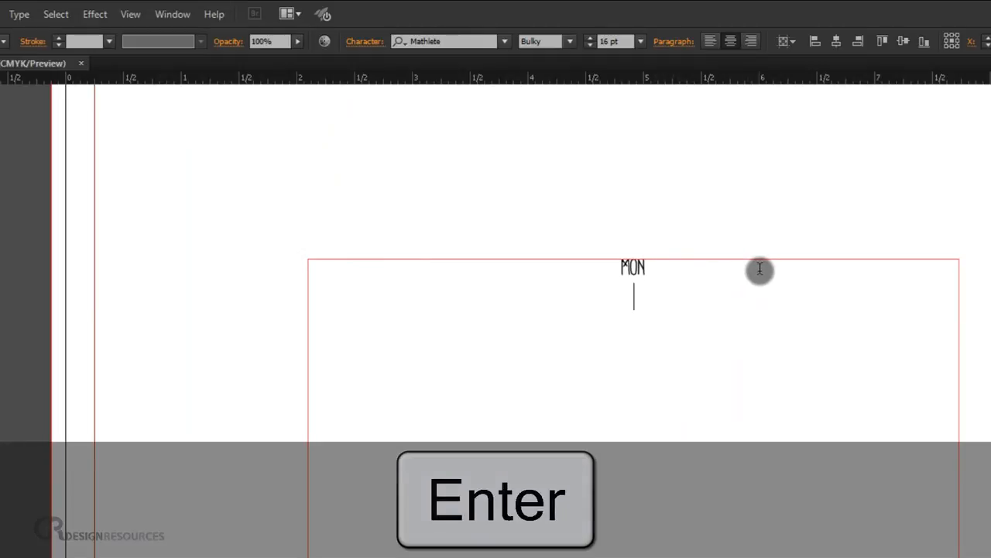
type("TUE")
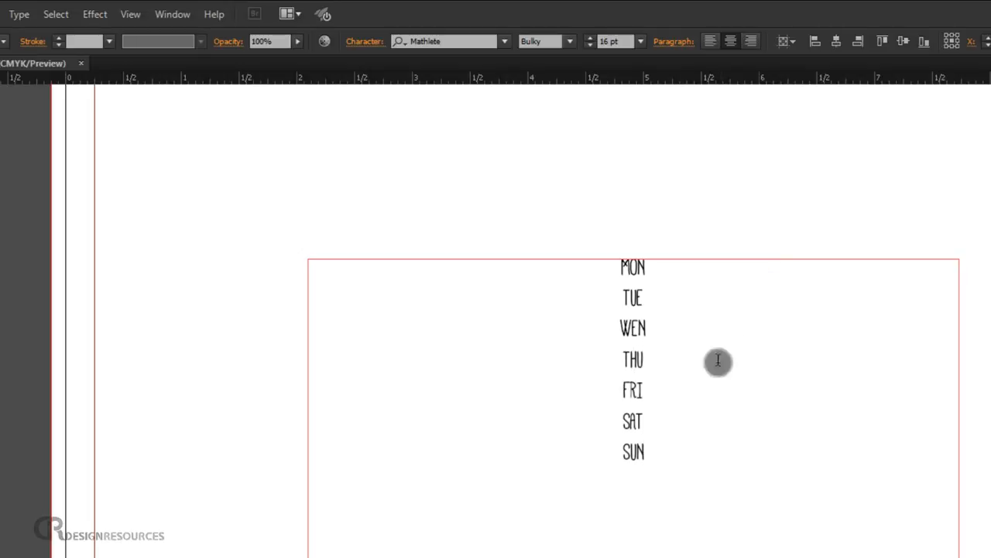
left_click(657, 452)
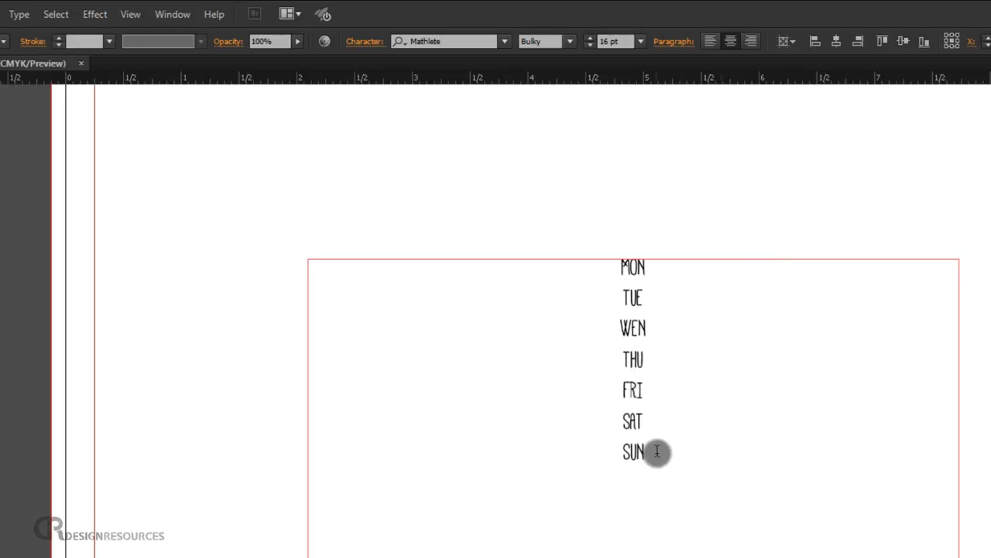
key("Return")
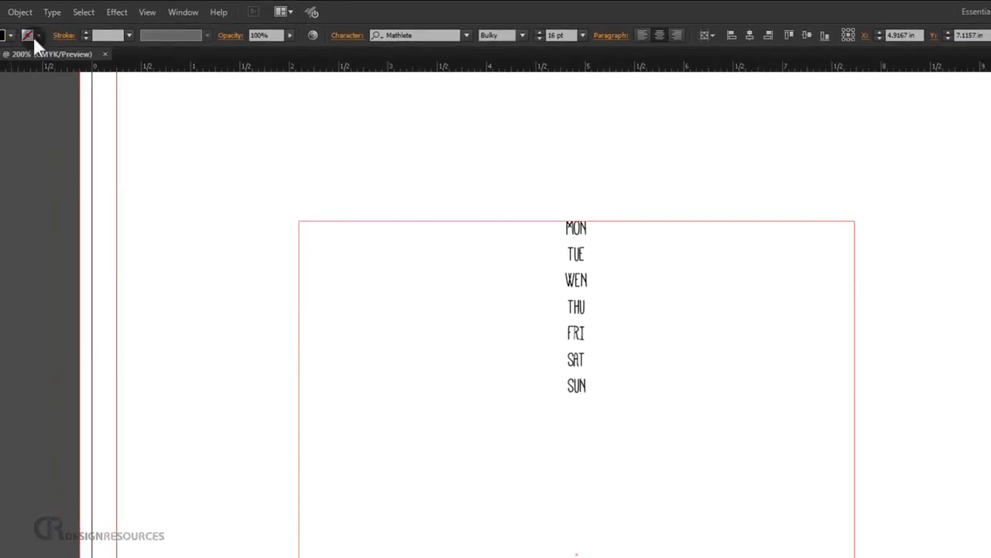
Step: Set the text frame's width and height to 2.5 in in Area Type Options, with the preview enabled
left_click(53, 12)
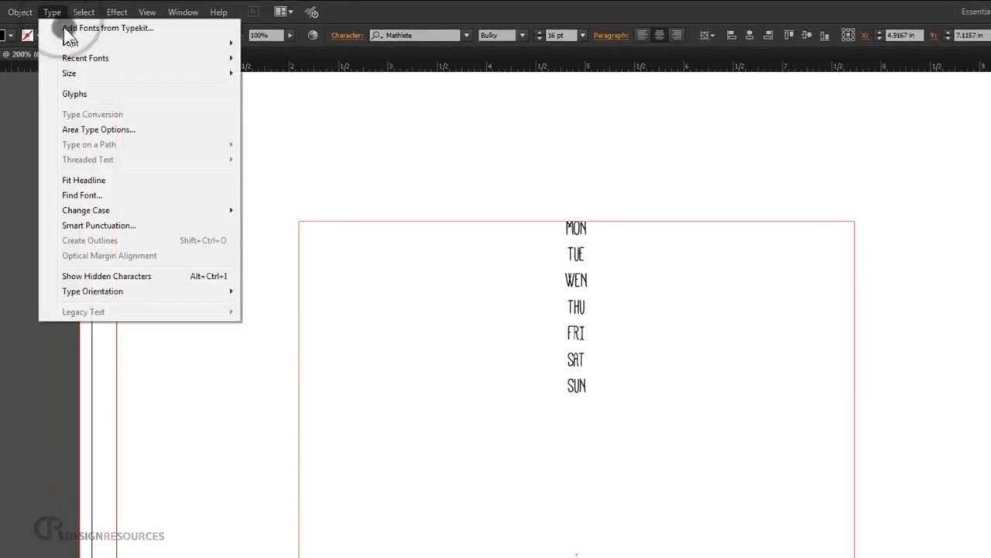
left_click(130, 134)
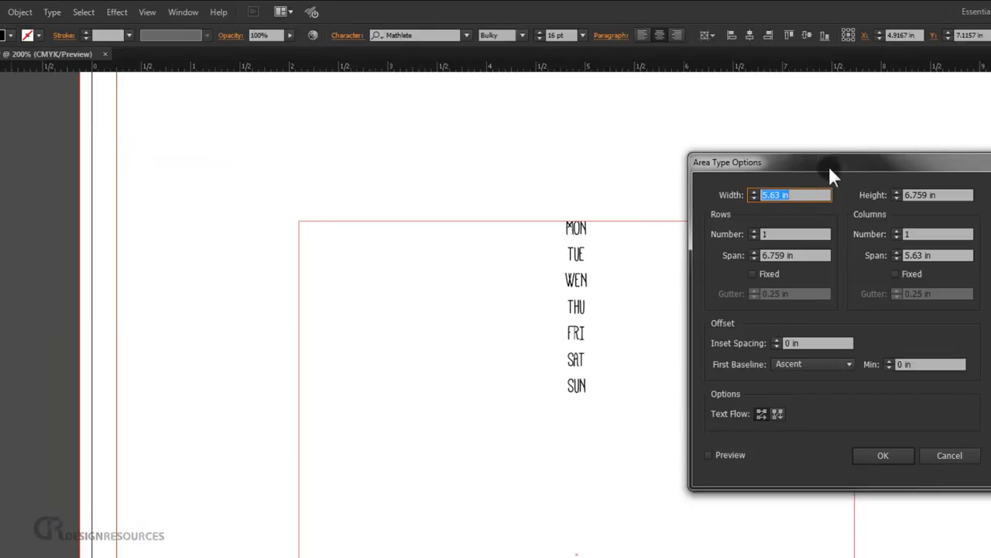
left_click(723, 453)
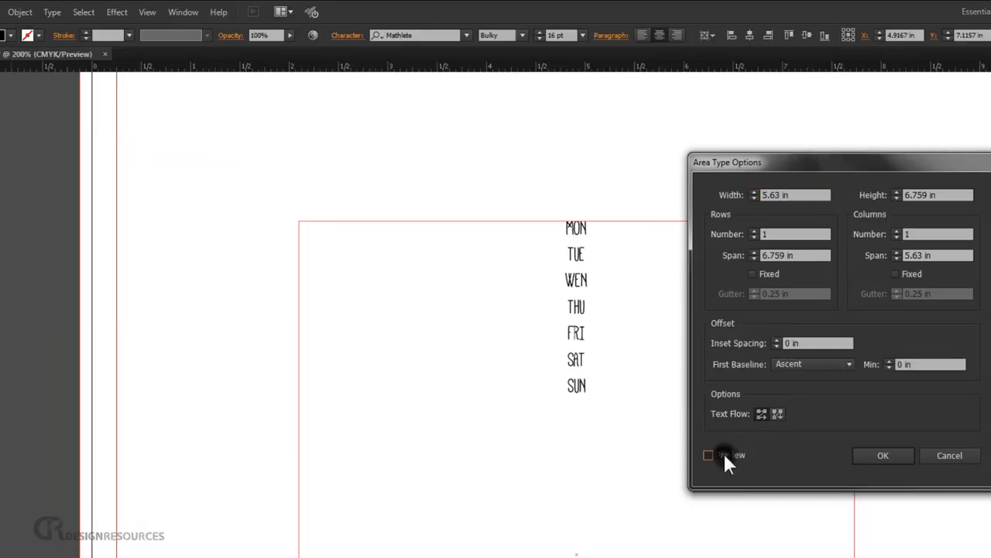
double_click(798, 195)
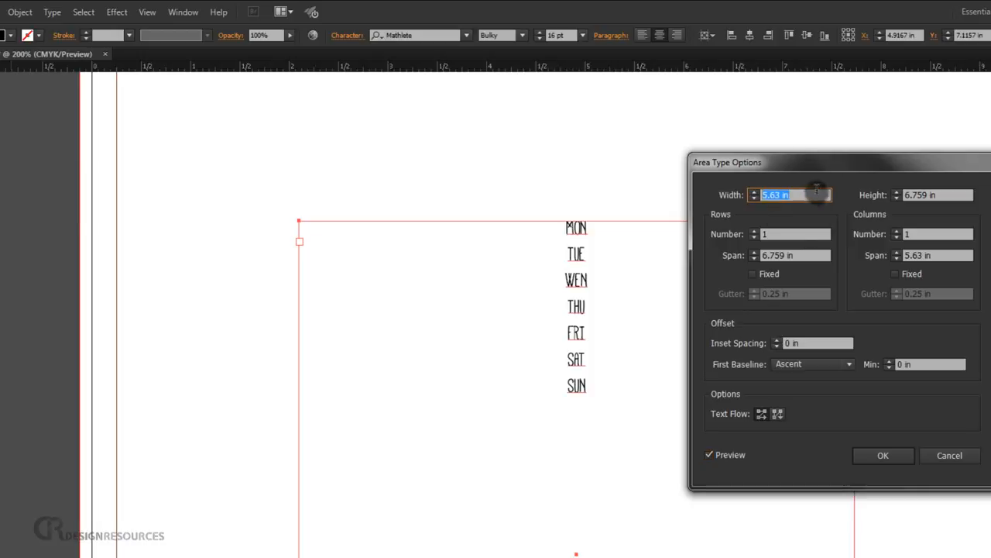
type("2.5")
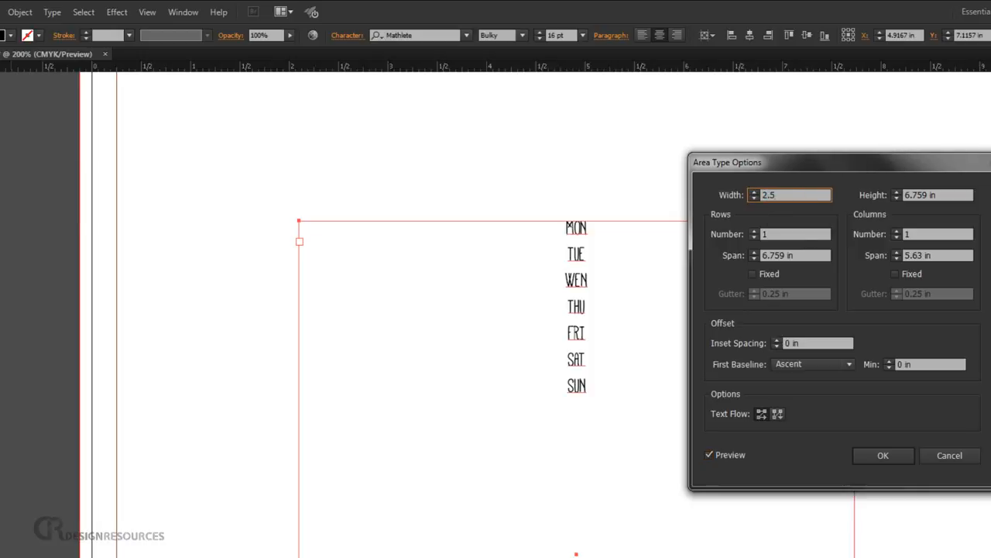
key("Tab")
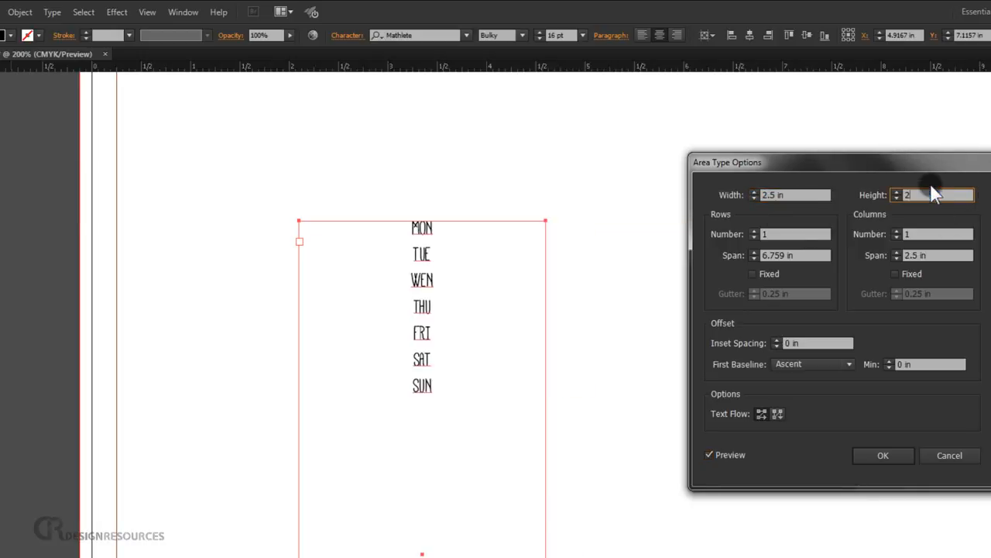
type("2.5")
Step: Divide the text area into 7 rows and 7 columns with 0.079 in gutters for both
left_click(804, 234)
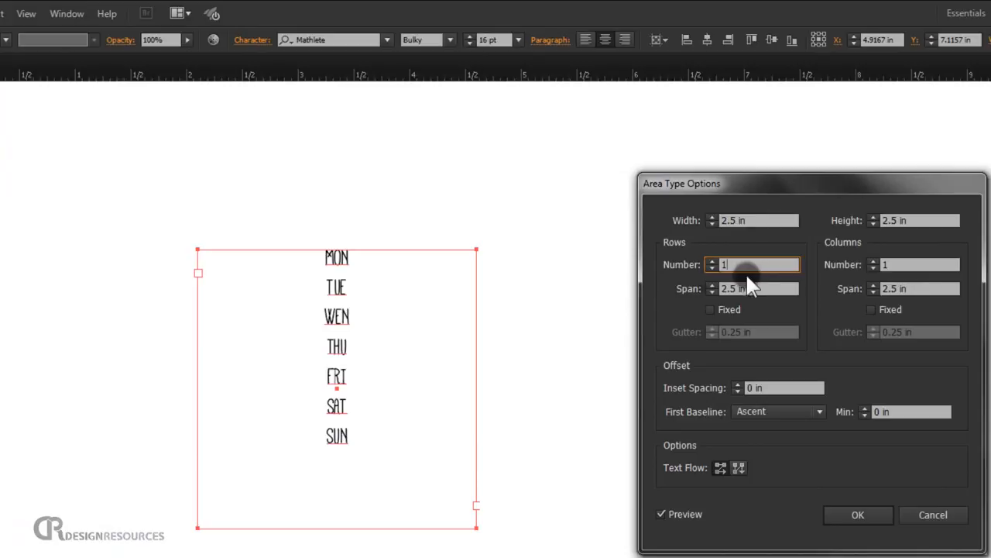
left_click_drag(741, 266, 722, 265)
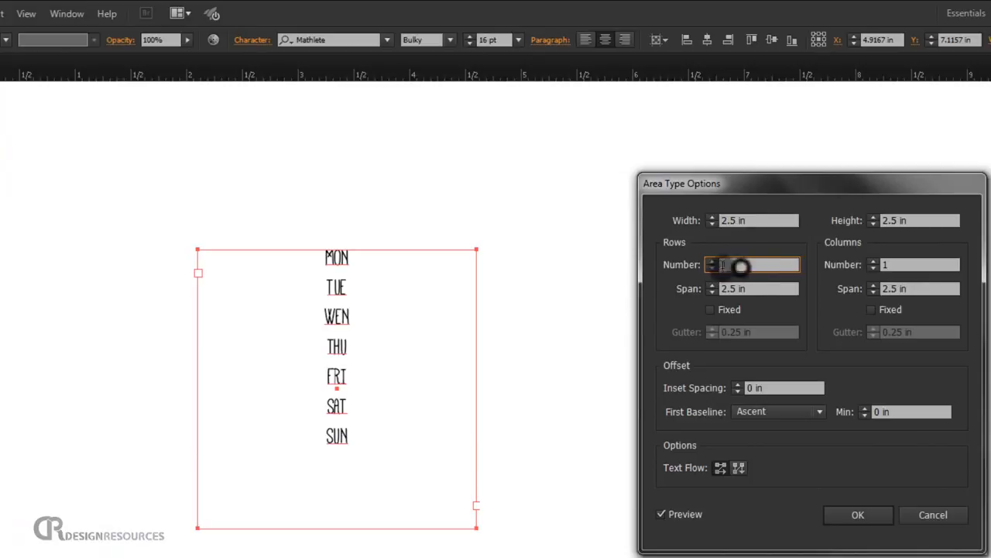
left_click(902, 265)
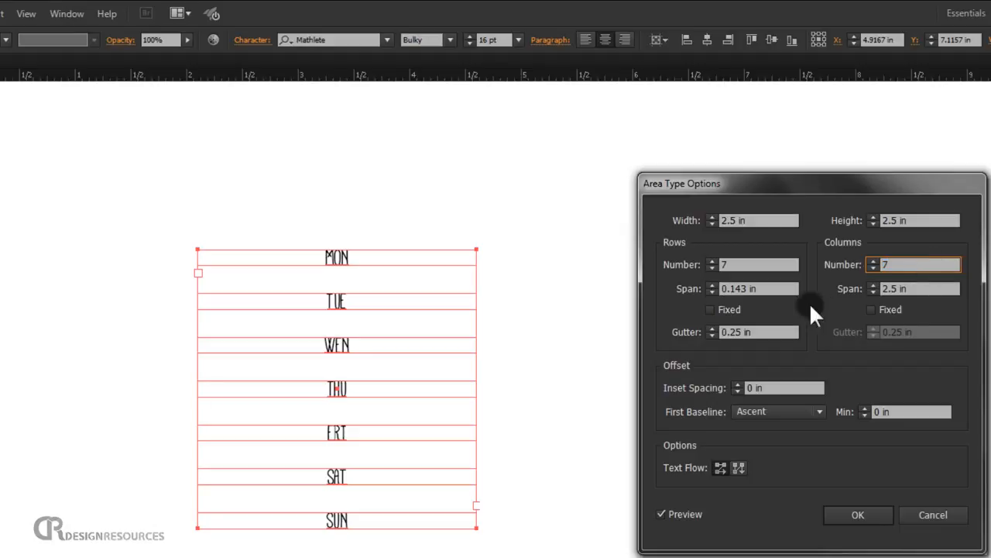
left_click(745, 332)
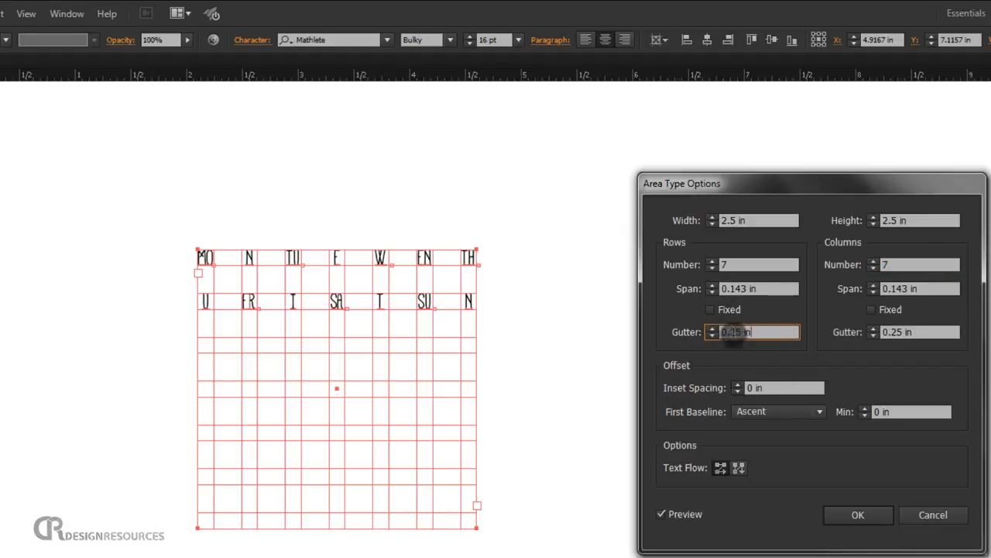
left_click_drag(762, 332, 699, 330)
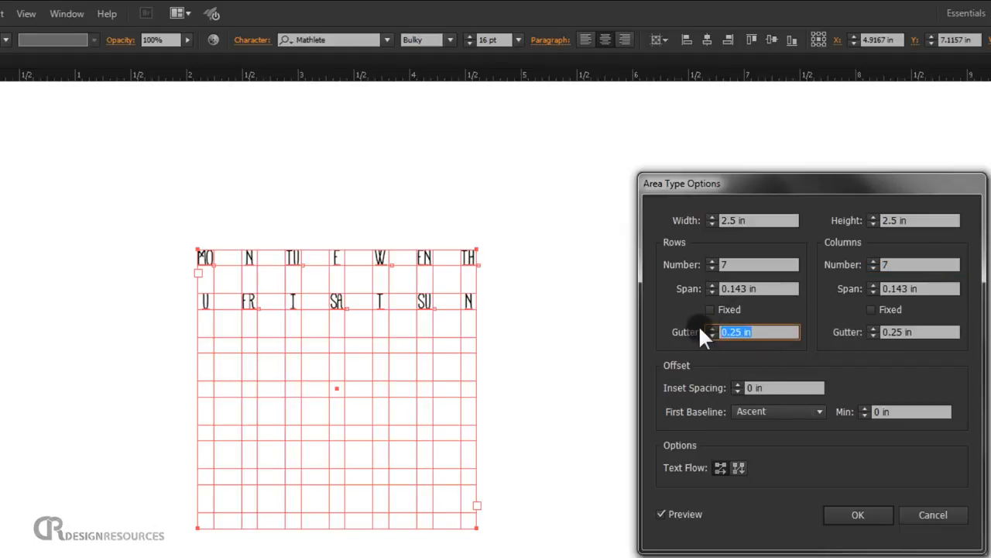
type("0.079")
left_click_drag(924, 333, 859, 333)
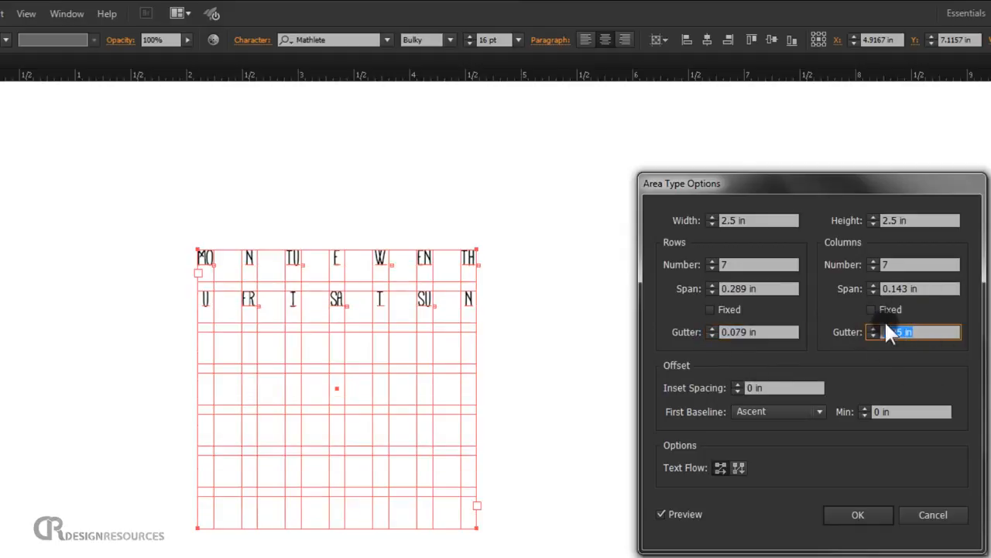
type("0.079")
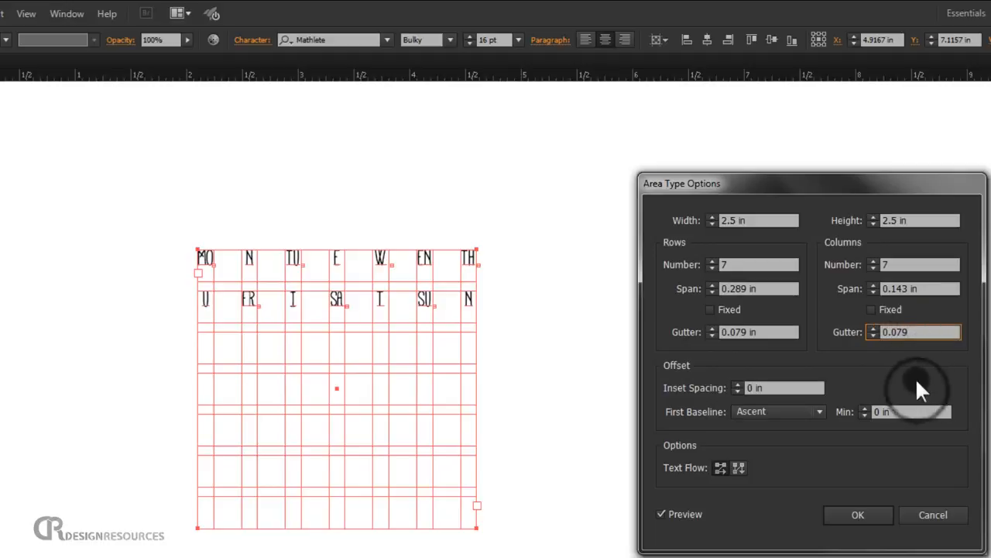
Step: Set the text area's inset spacing to 0.039 in and apply the area type options
left_click(778, 388)
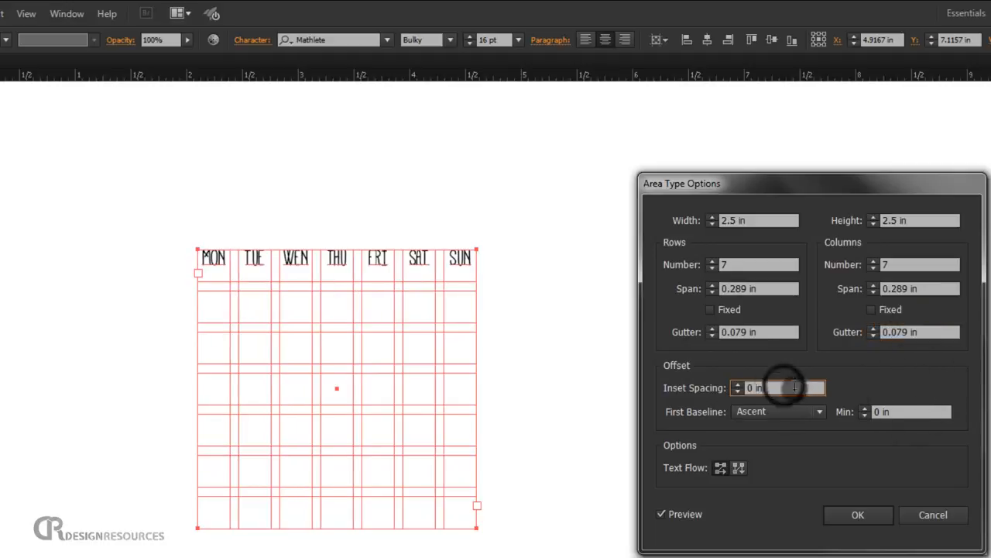
left_click(702, 388)
type("0.")
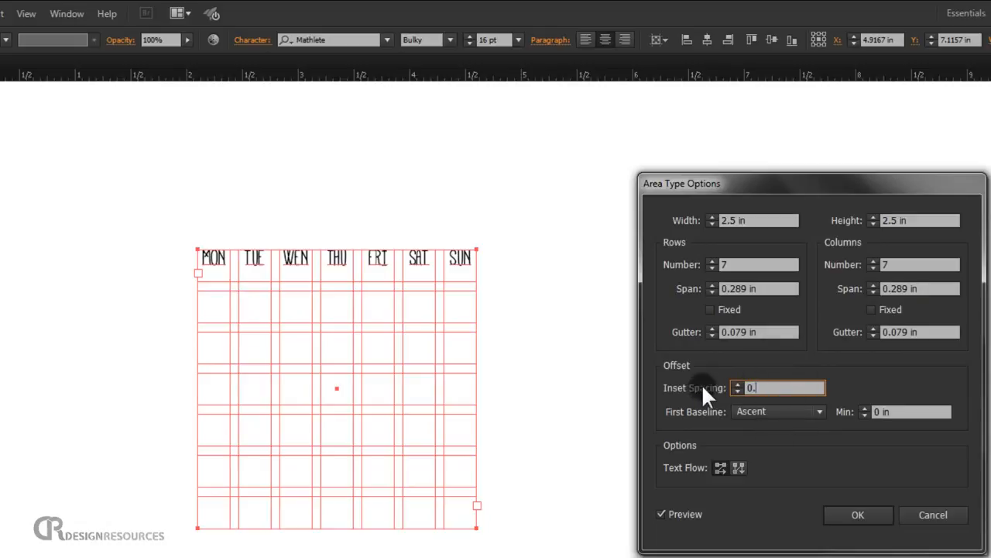
type("039")
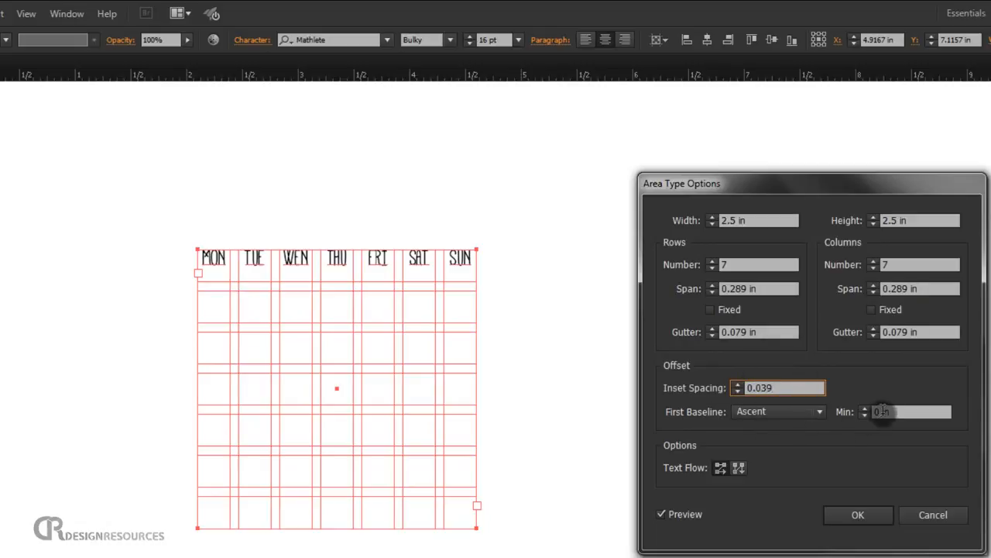
left_click(883, 411)
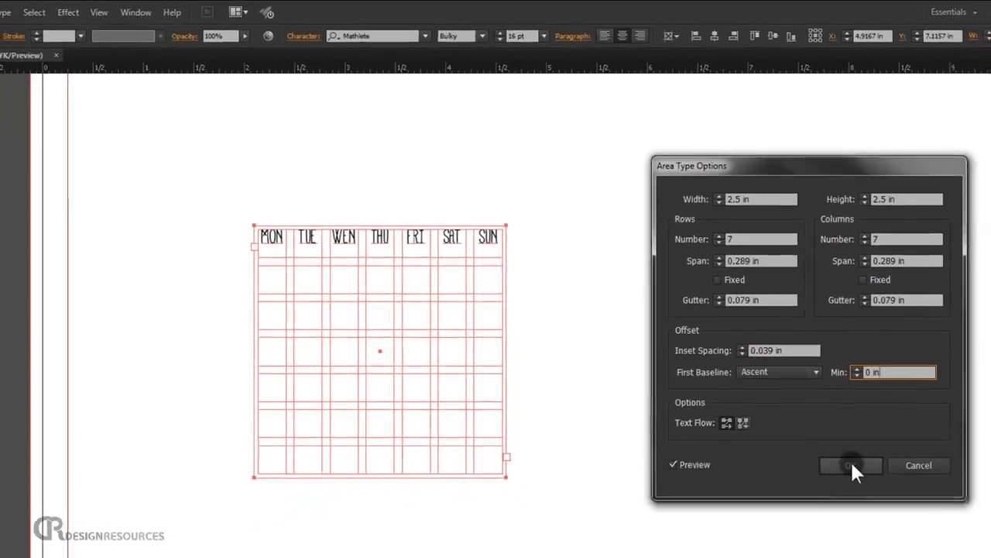
left_click(860, 515)
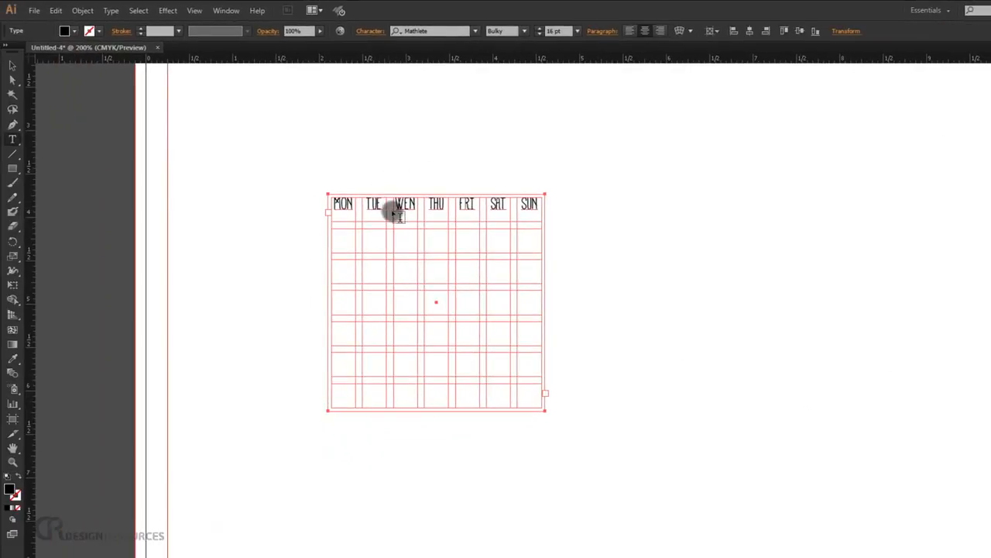
Step: Continue the text after SUN with the dates 1 to 31, each on its own line, filling the calendar cells
scroll(394, 210, "up", 1)
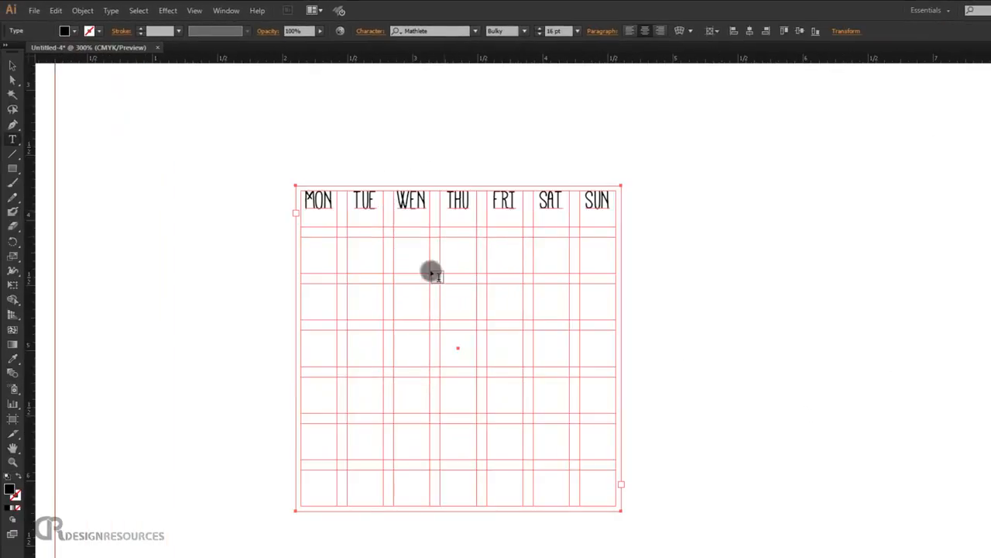
left_click(12, 67)
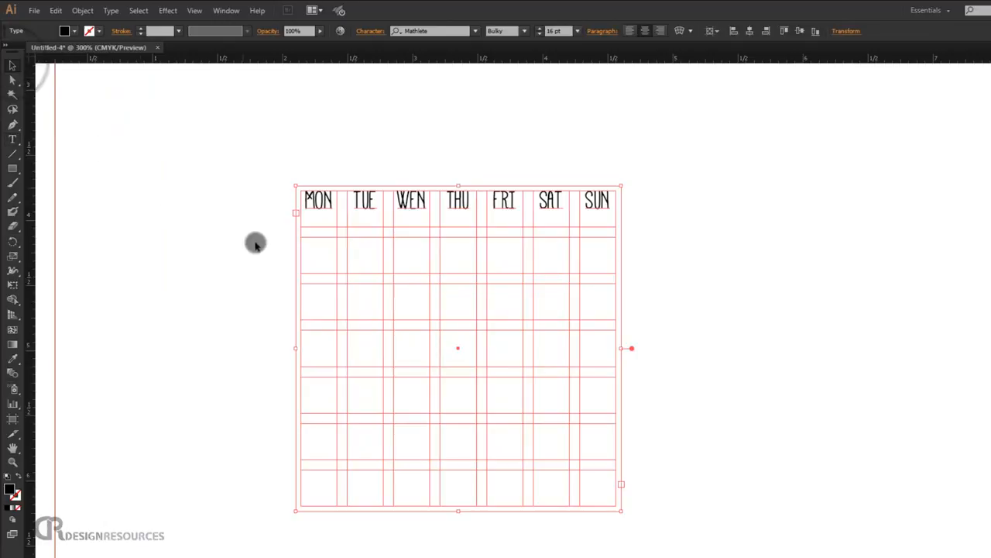
left_click(318, 251)
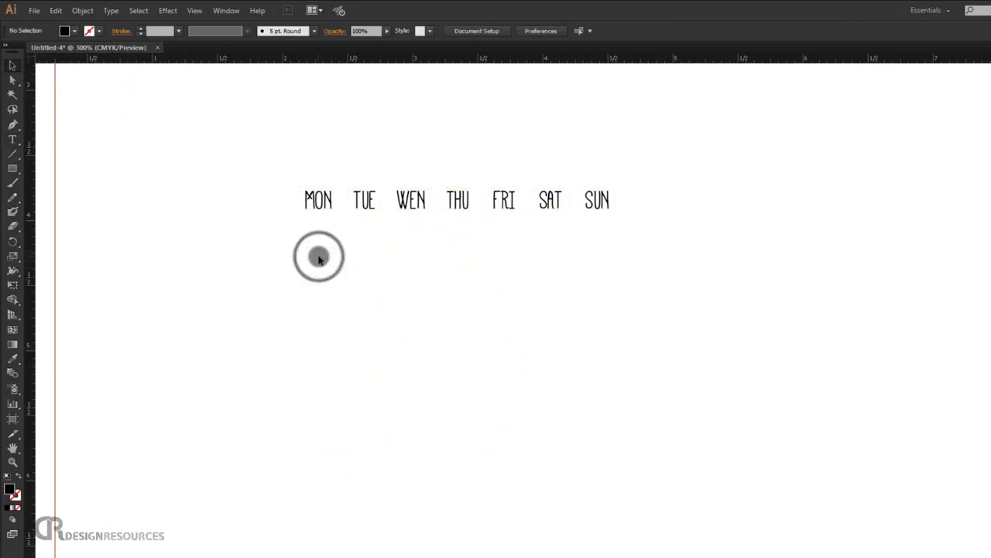
left_click(603, 200)
double_click(602, 201)
double_click(602, 200)
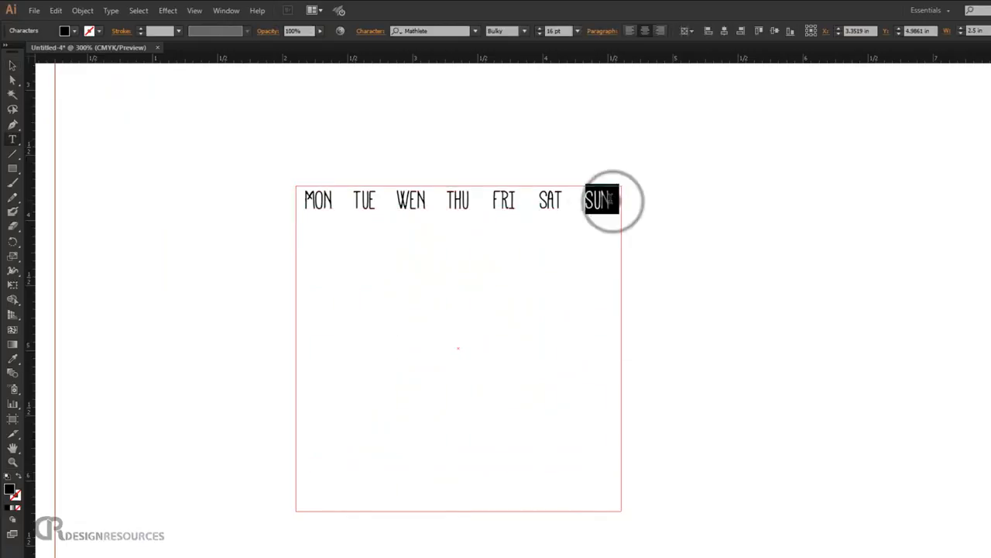
left_click(612, 199)
key("Return")
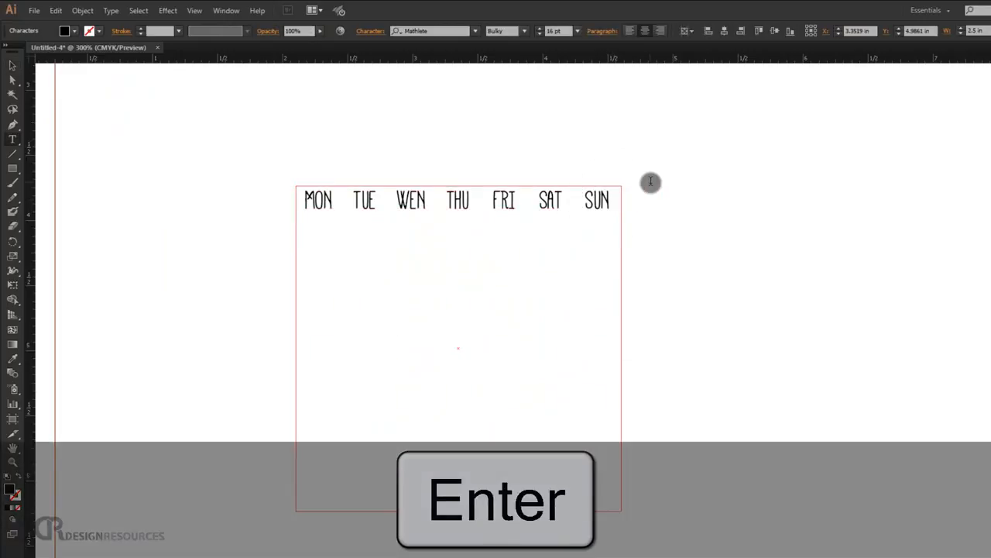
type("1")
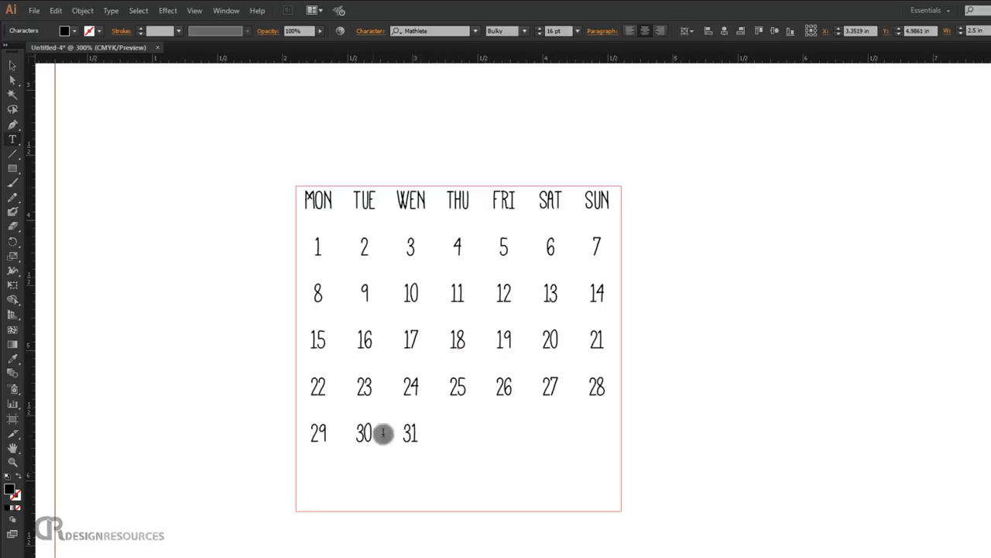
left_click(12, 65)
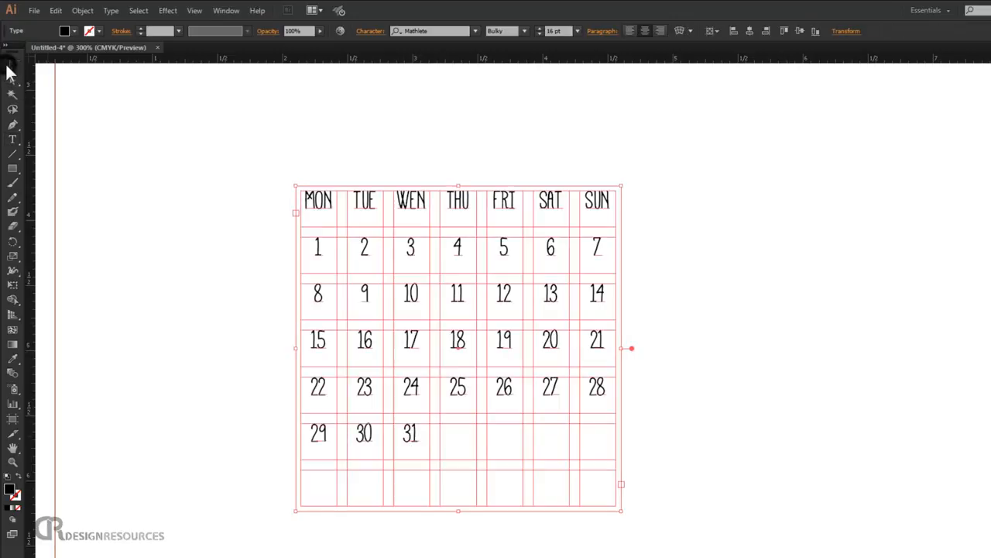
left_click(783, 252)
Step: Set the font size of the weekday abbreviations MON through SUN to 20 pt
left_click(542, 203)
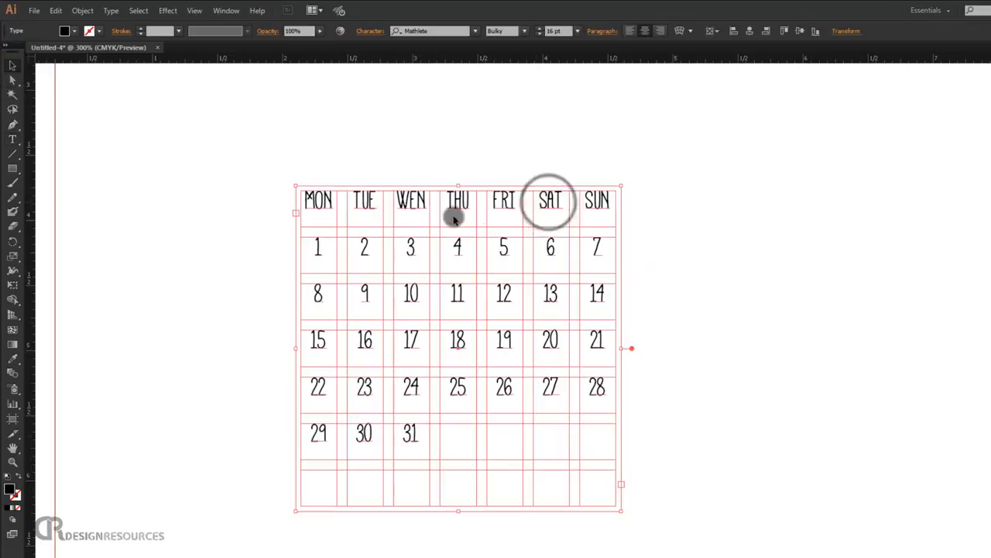
double_click(309, 200)
left_click_drag(302, 199, 622, 200)
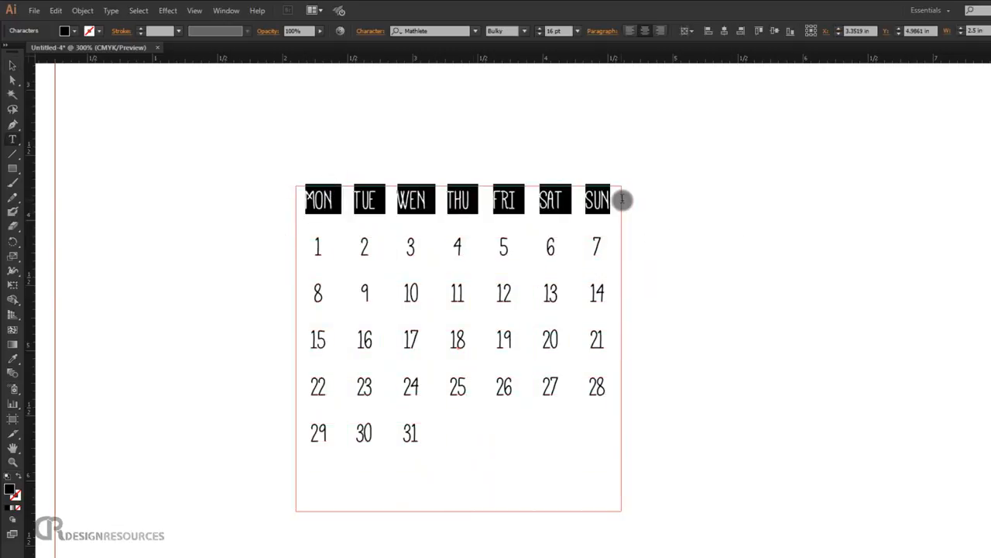
left_click(540, 28)
left_click(539, 28)
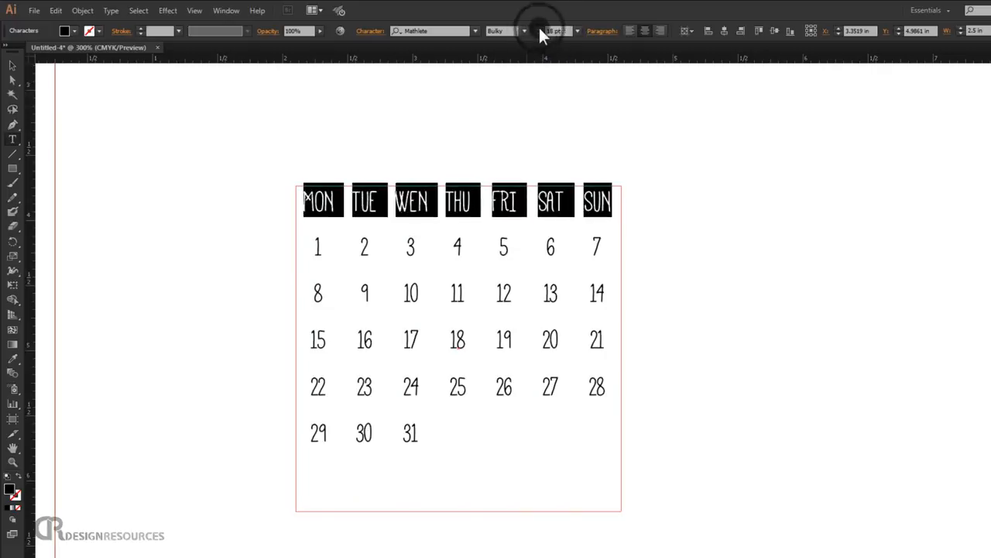
left_click(540, 28)
left_click(539, 28)
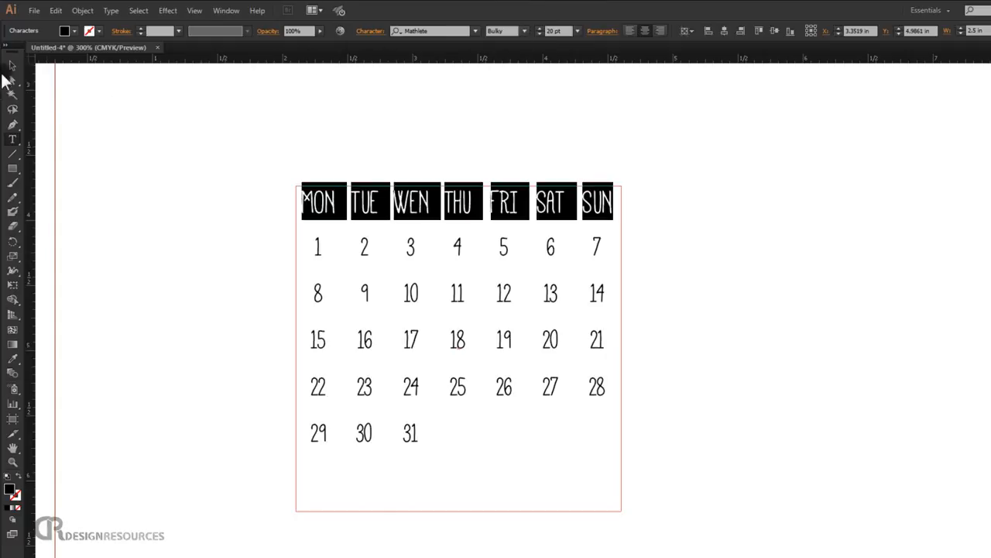
Step: Set the baseline shift of the weekday names to -5 pt
left_click(370, 31)
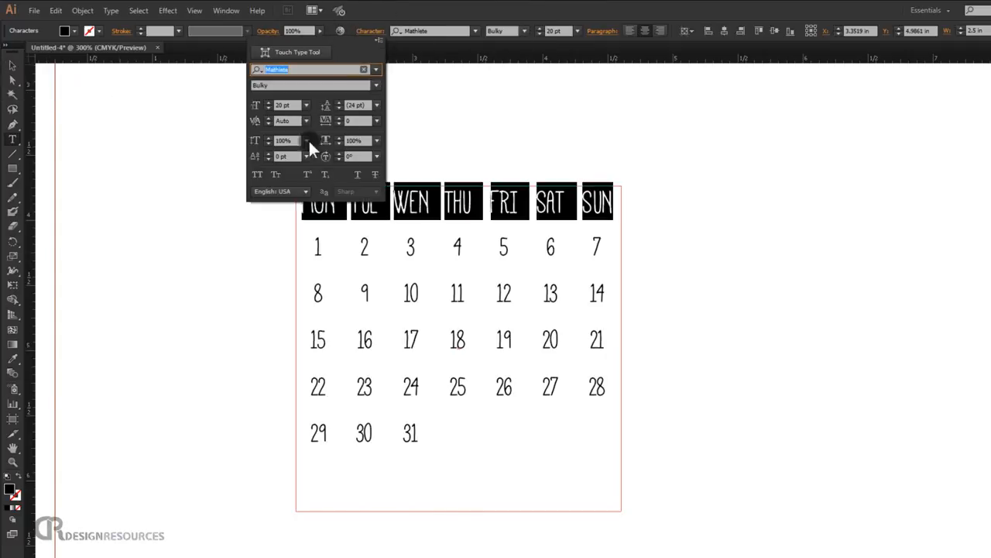
left_click(267, 159)
left_click(267, 159)
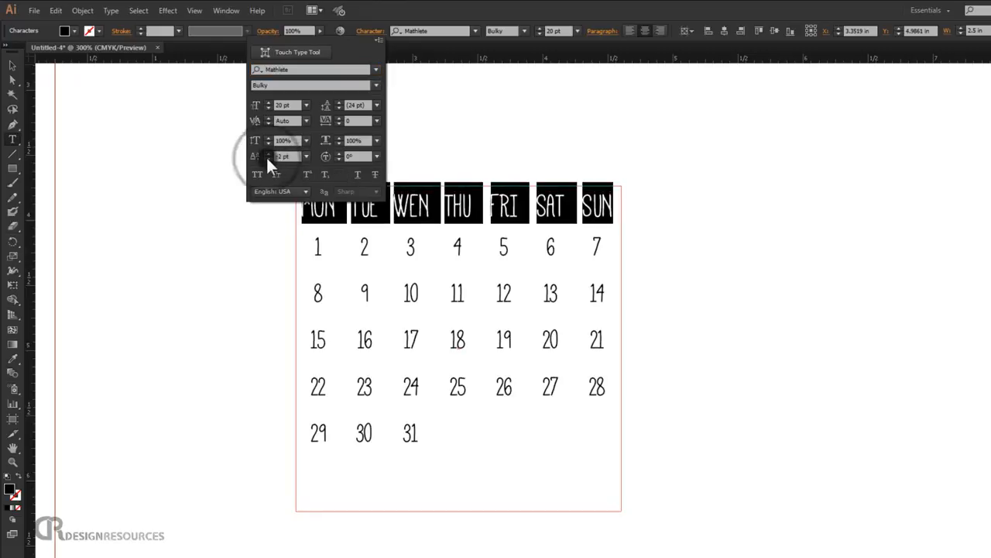
left_click(267, 159)
left_click(267, 159)
left_click(267, 159)
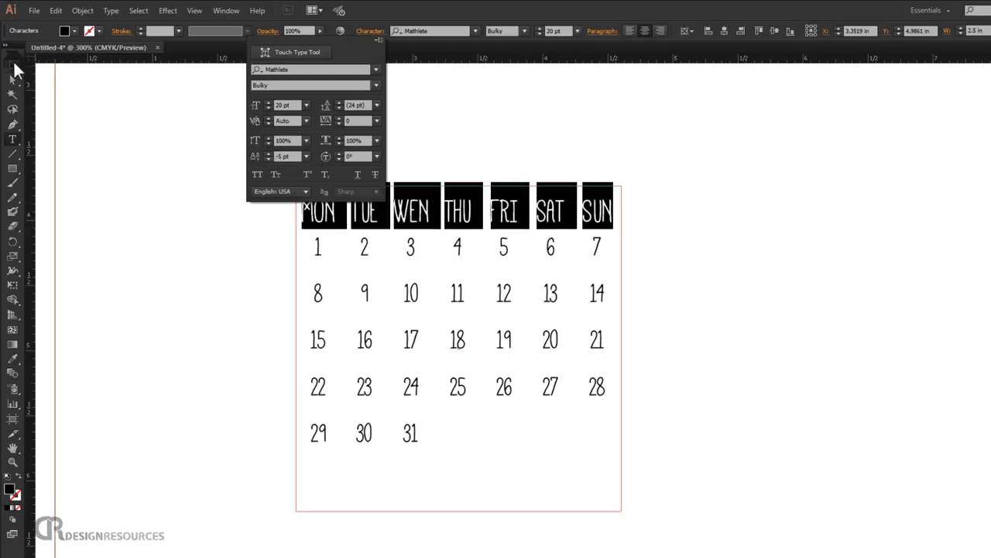
left_click(268, 232)
Step: Select all the dates from 1 to 31, lower their baseline shift to -5 pt, and deselect the text
left_click_drag(312, 252, 556, 447)
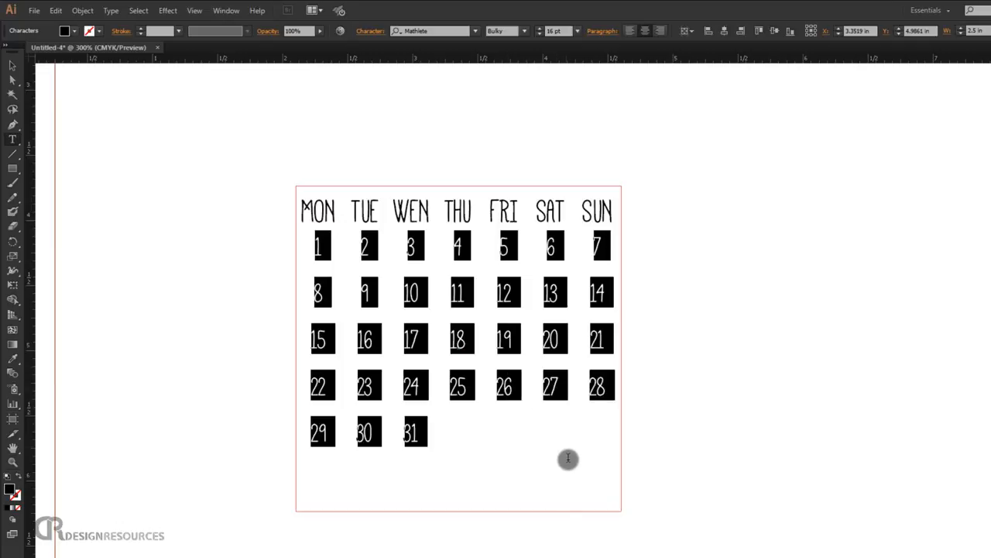
left_click(370, 32)
left_click(268, 159)
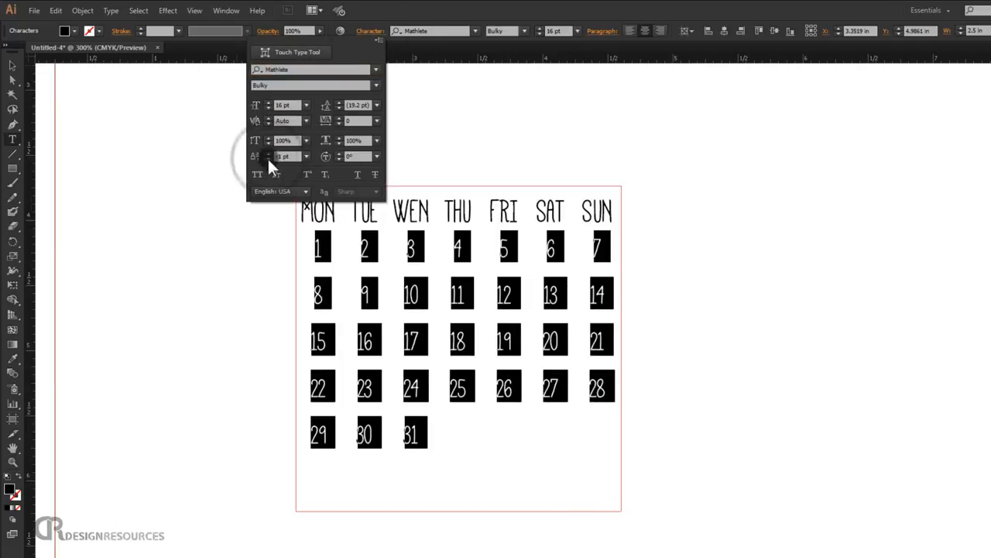
left_click(268, 160)
left_click(268, 160)
left_click(268, 160)
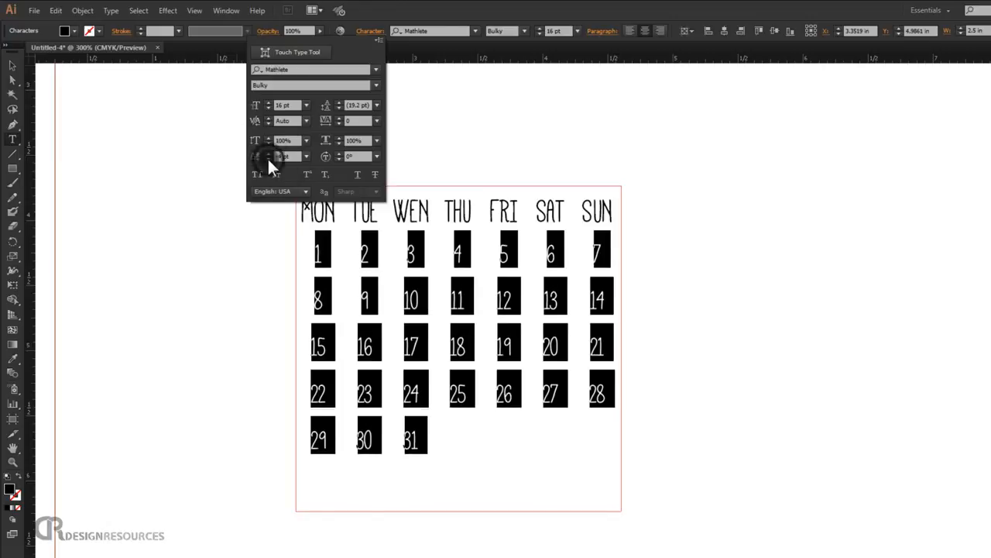
left_click(268, 159)
left_click(480, 5)
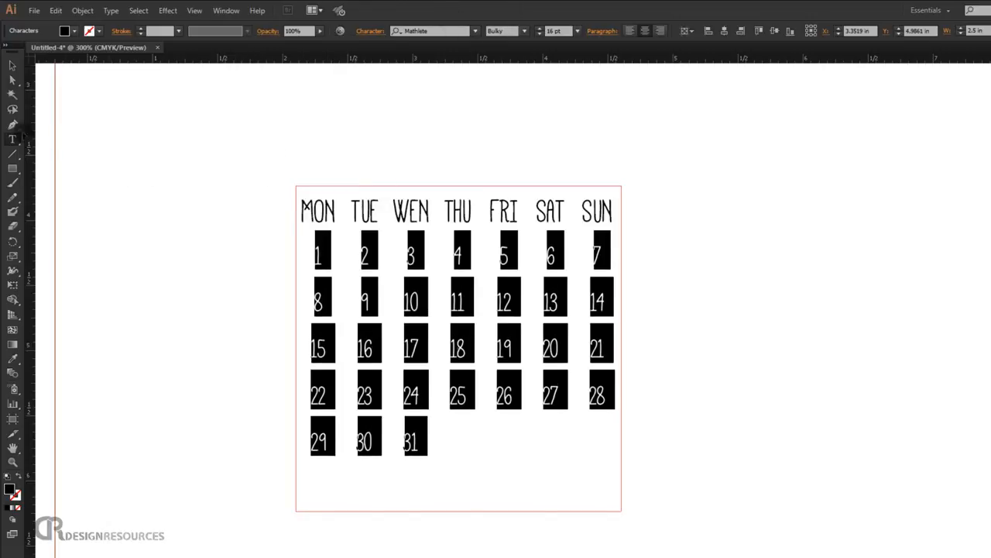
left_click(12, 66)
left_click(829, 193)
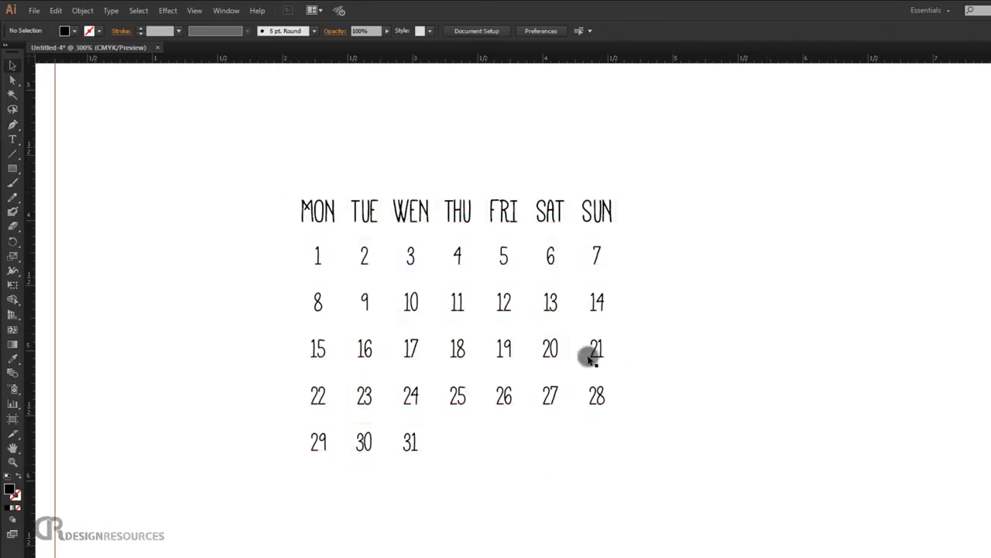
Step: Create a rectangular grid with 6 horizontal and 6 vertical dividers from the text frame's top-left corner and scale it to cover the frame
left_click(502, 257)
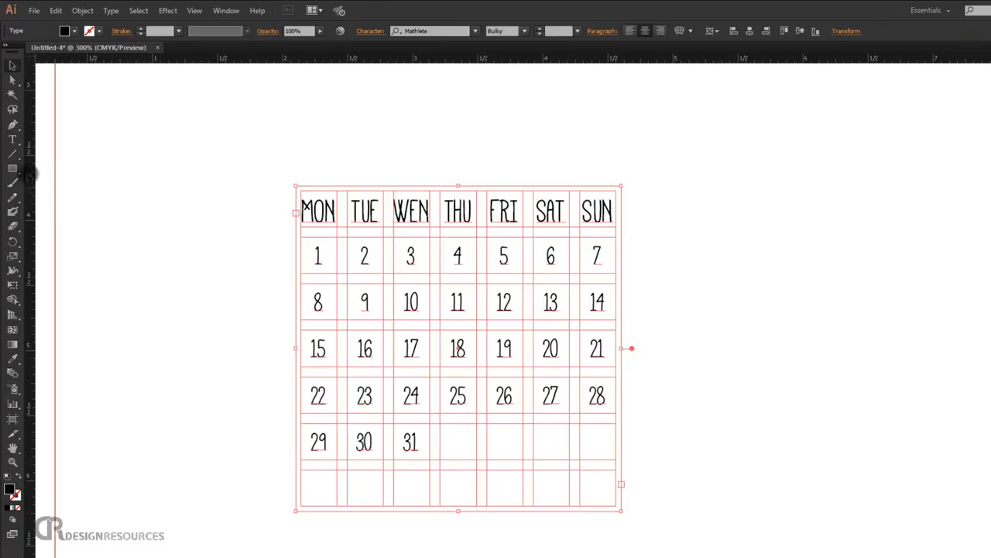
left_click(11, 154)
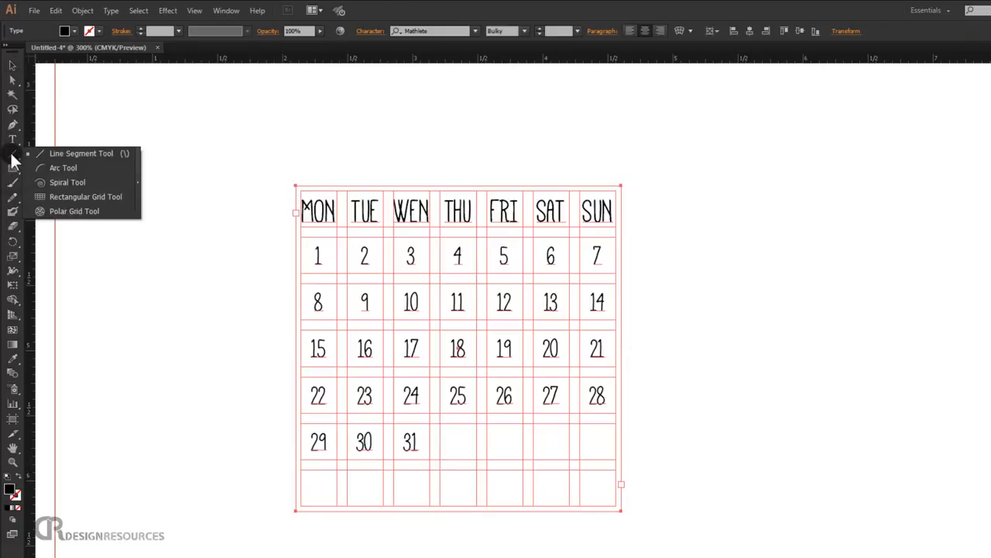
left_click(81, 196)
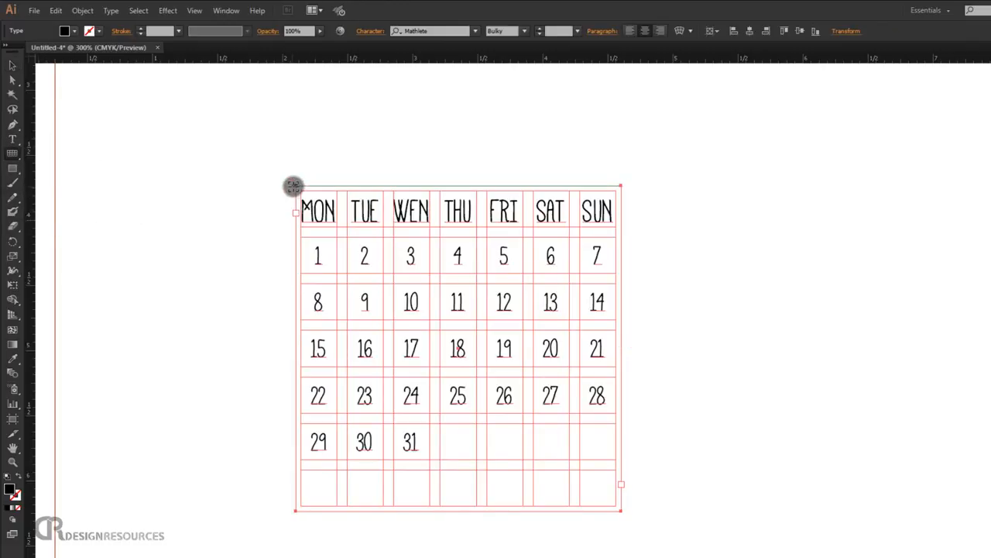
left_click(296, 187)
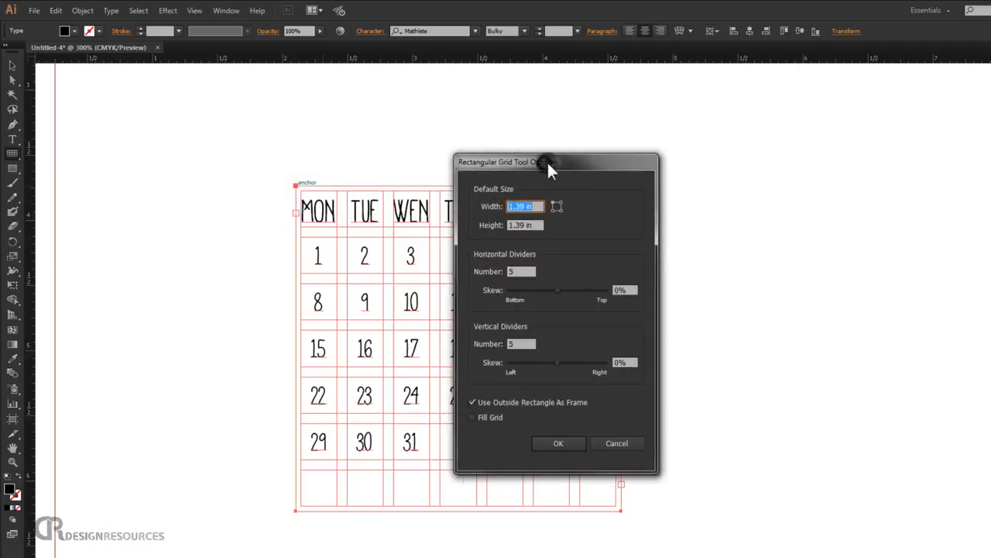
left_click_drag(546, 160, 728, 168)
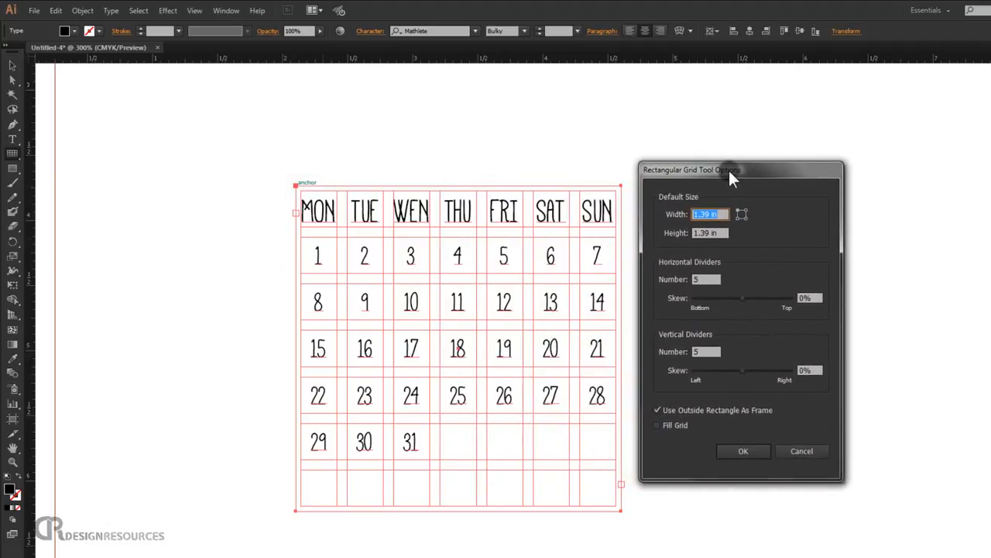
double_click(710, 280)
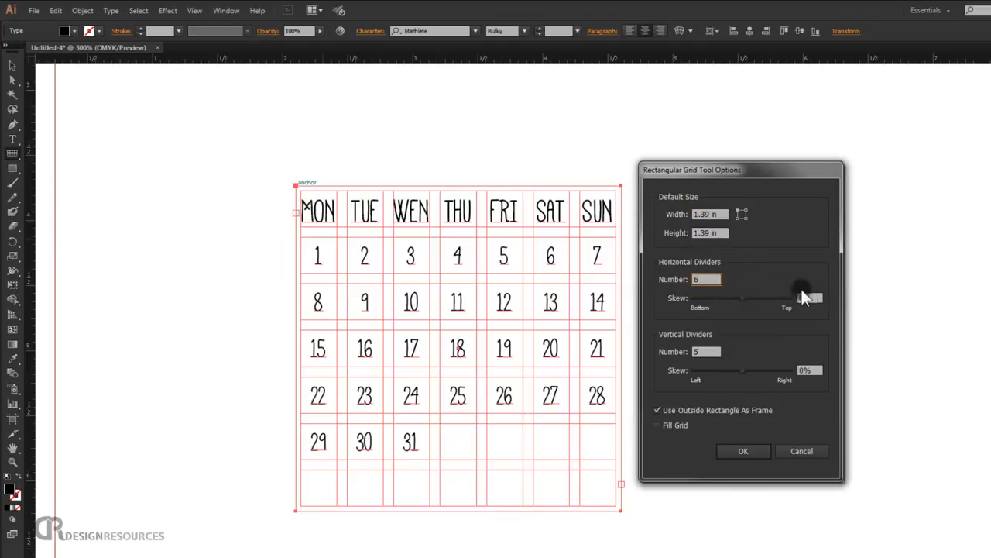
double_click(707, 351)
type("6")
left_click(741, 448)
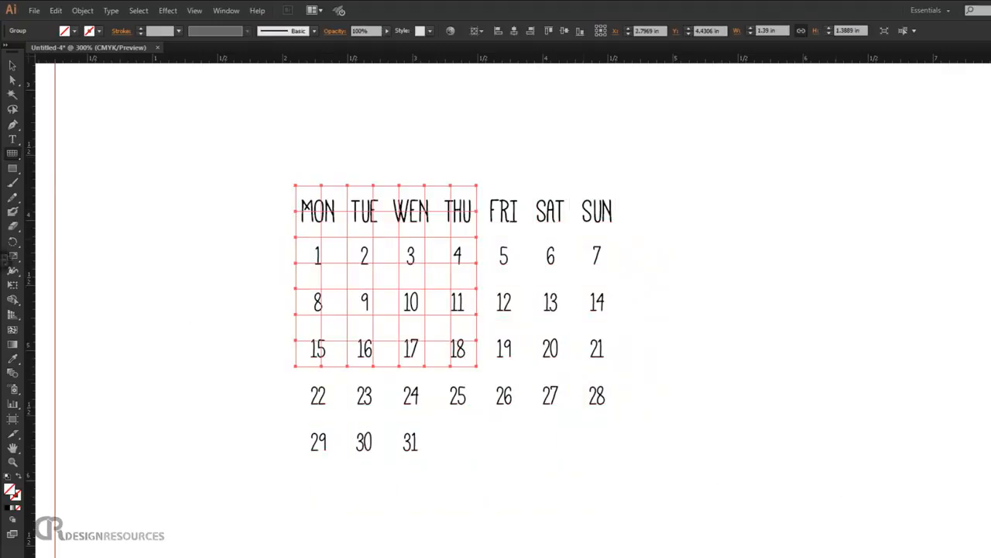
left_click(10, 67)
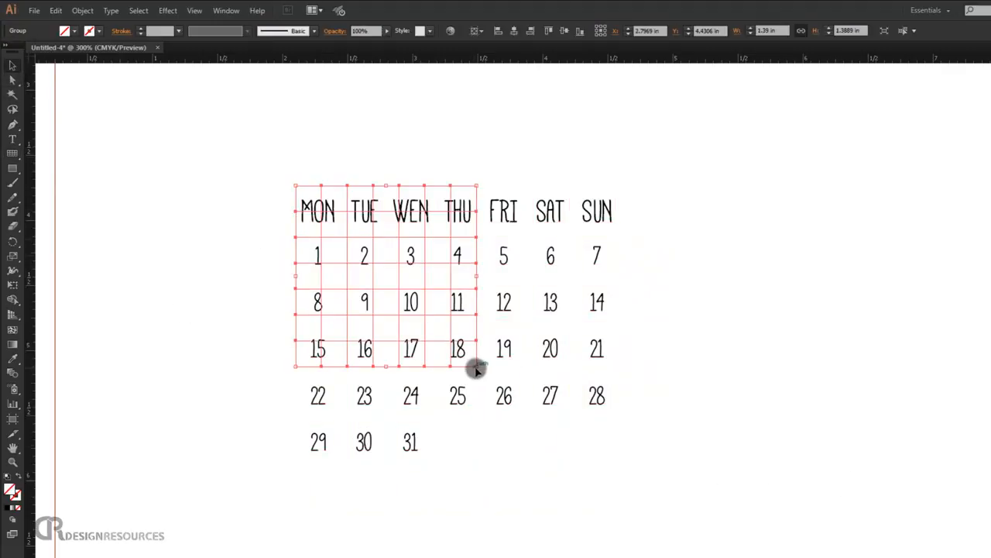
left_click_drag(476, 370, 620, 525)
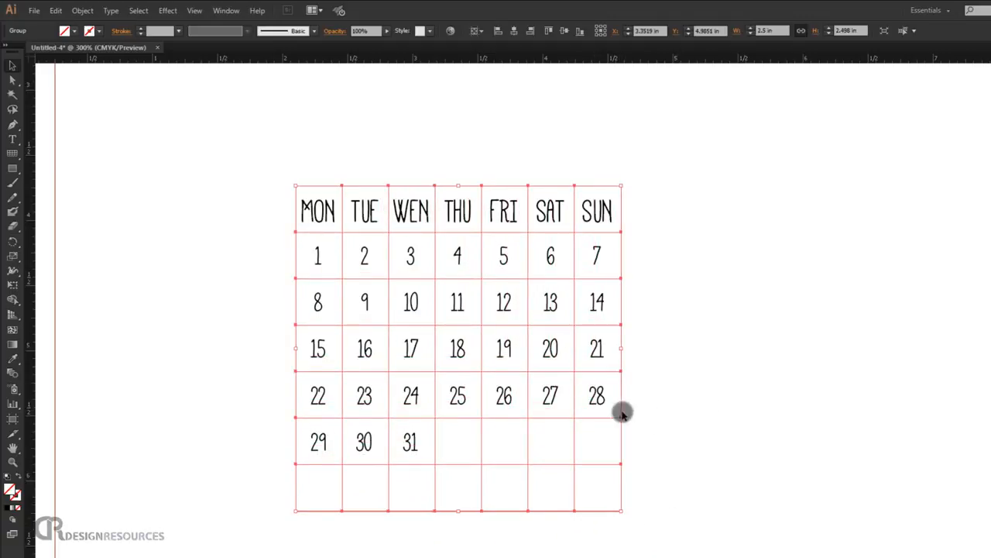
Step: Give the calendar grid a black stroke of 0.5 pt and deselect it
left_click(98, 29)
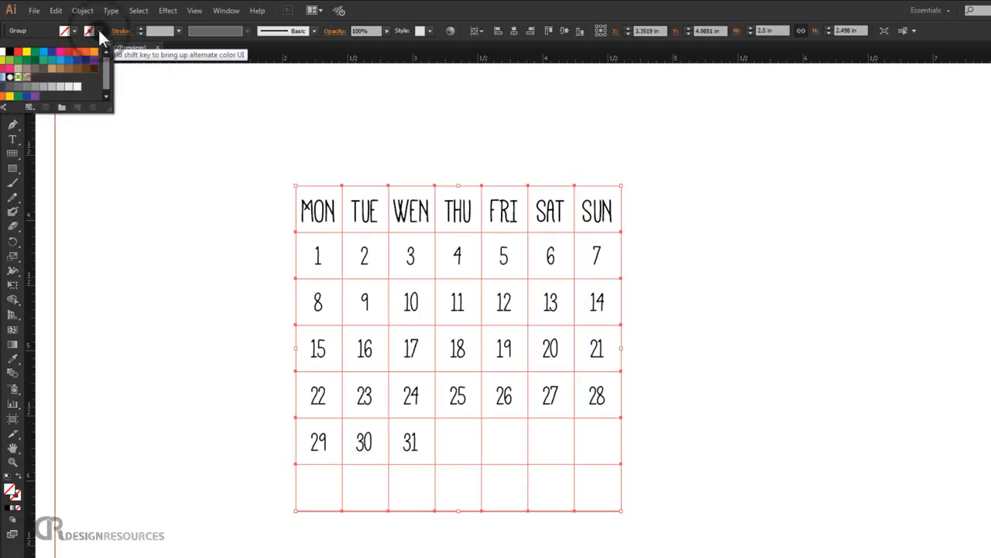
left_click(58, 45)
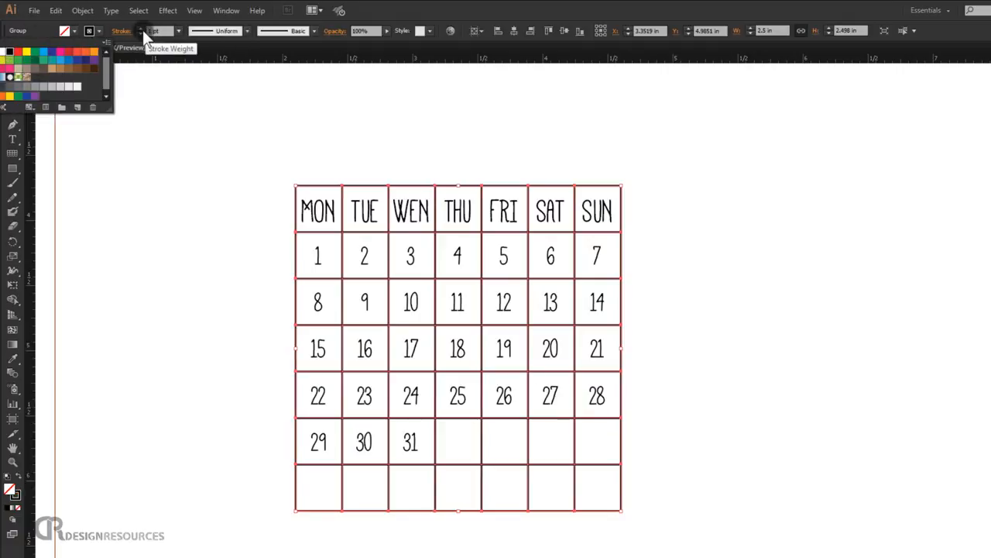
left_click(178, 31)
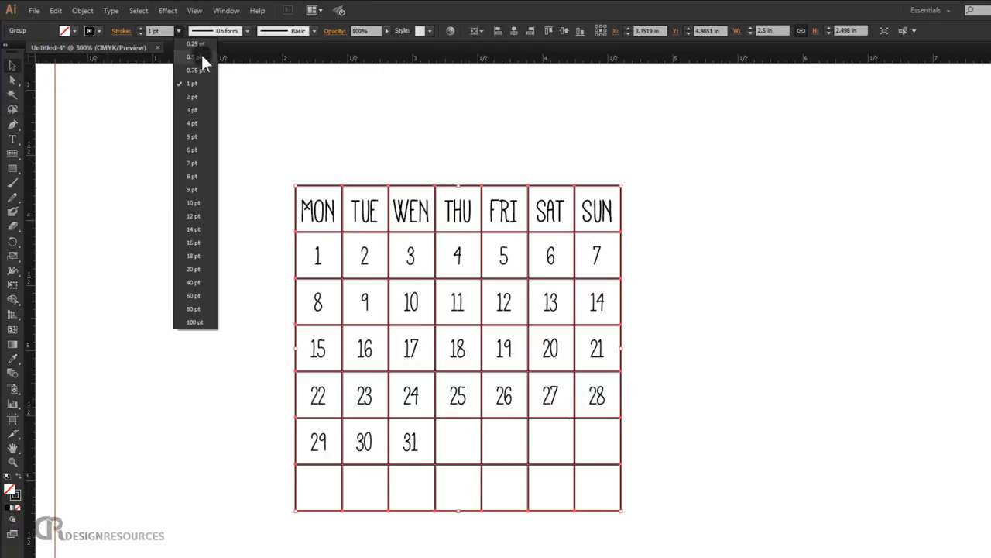
left_click(198, 57)
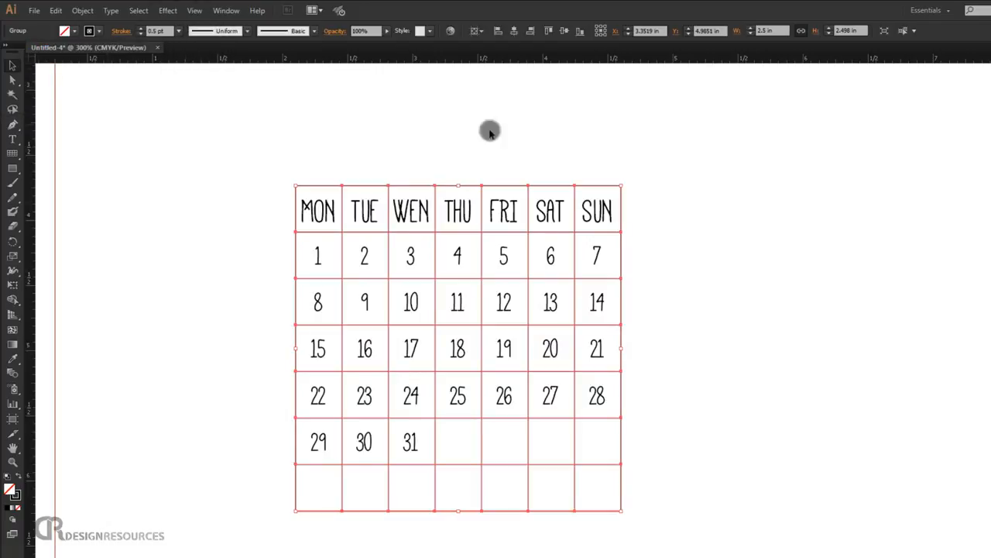
left_click(754, 167)
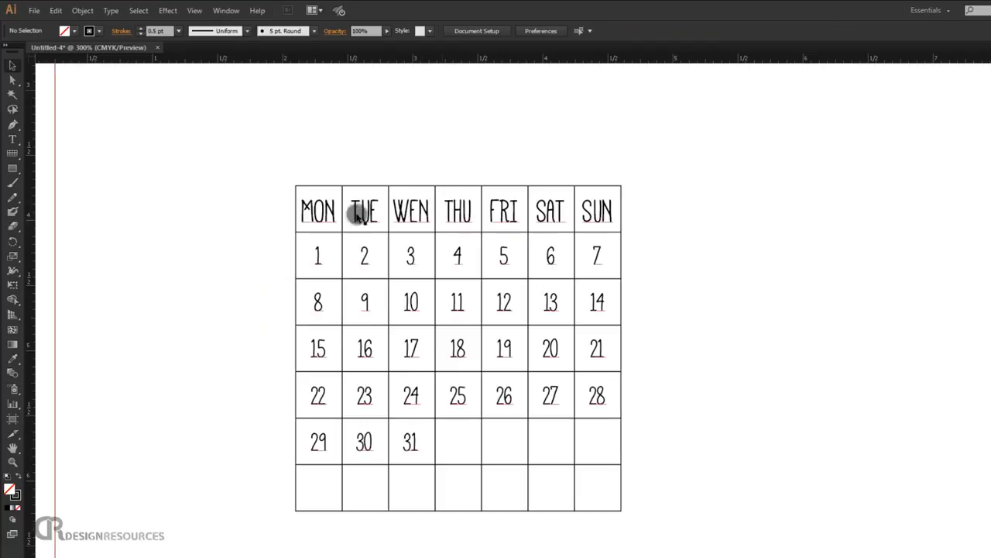
Step: Move the weekday and date text frame off the grid to the empty area on its right and deselect it
left_click(458, 214)
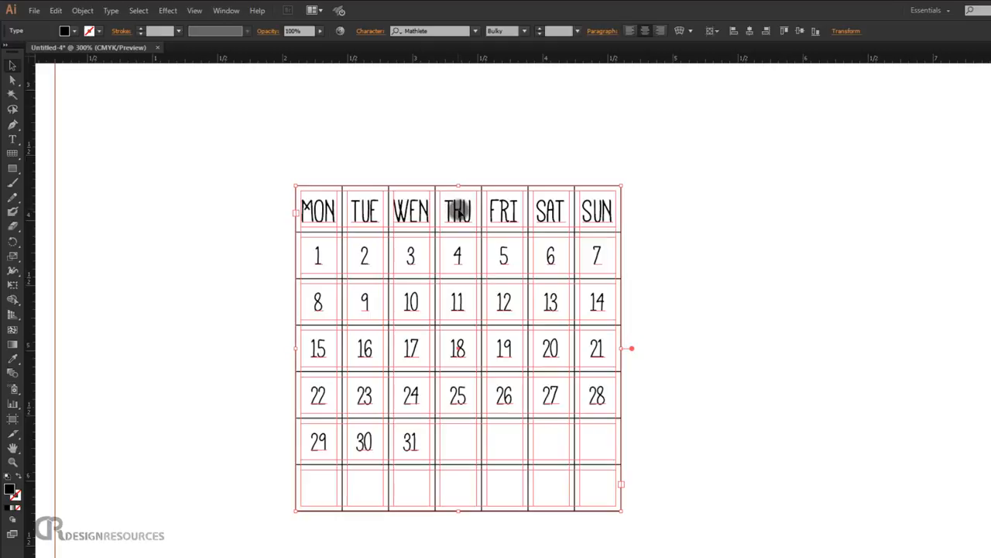
left_click_drag(458, 211, 844, 216)
left_click(664, 221)
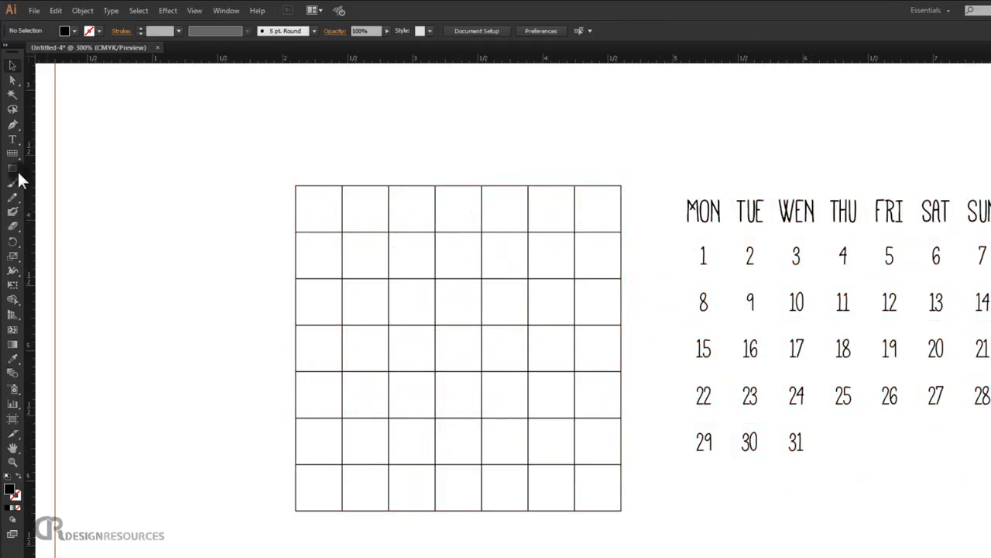
Step: Delete the calendar grid's outer and vertical lines and its lower horizontal dividers, keeping only the first horizontal divider
left_click(12, 80)
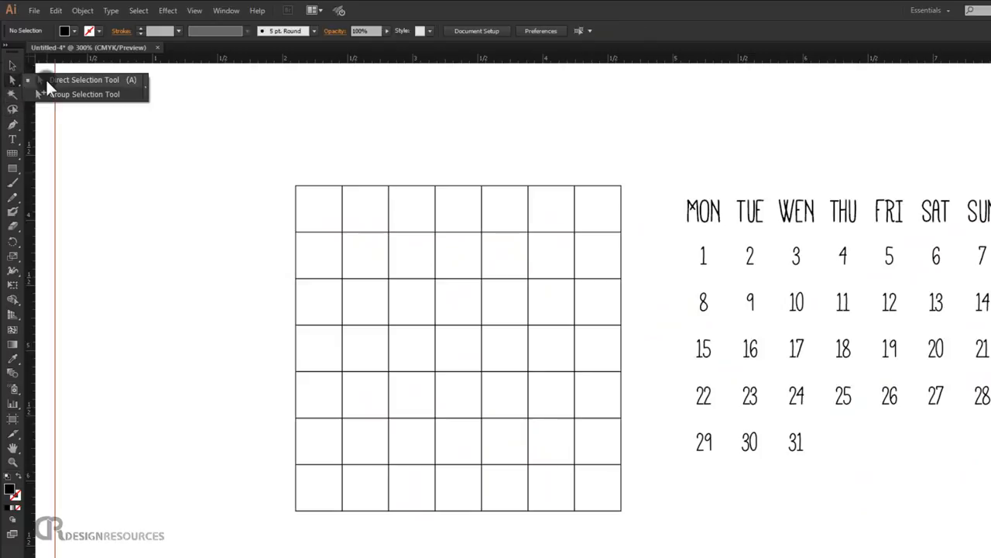
left_click(48, 80)
left_click_drag(240, 137, 640, 204)
left_click(682, 187, "shift")
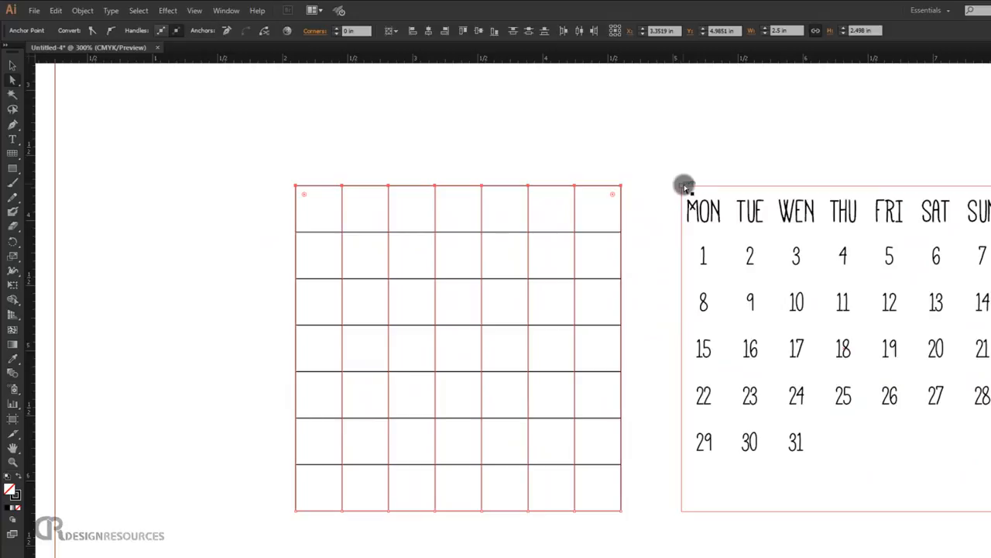
key("Delete")
left_click_drag(659, 557, 260, 279)
key("Delete")
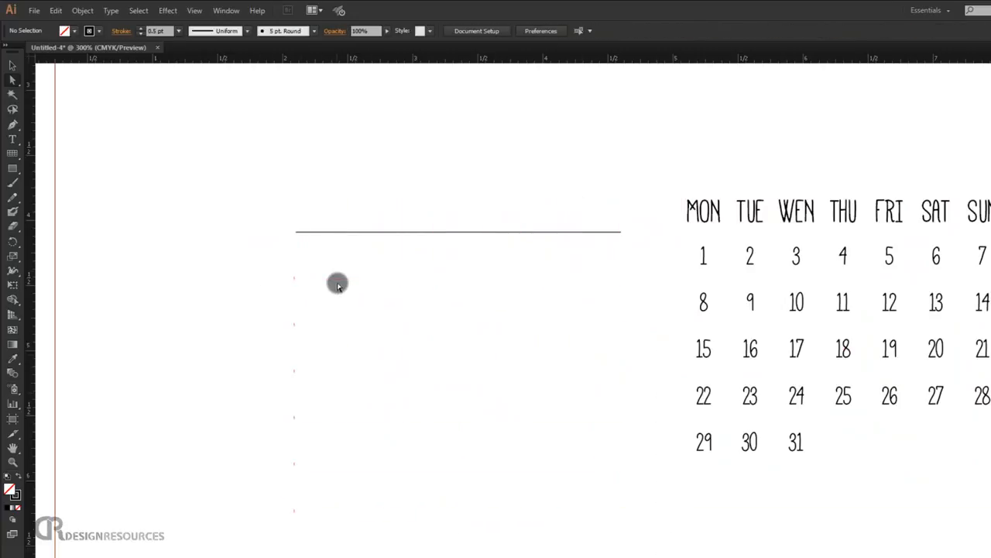
Step: Move the weekday and date text frame back so the weekday row sits just above the remaining line, and deselect it
left_click(11, 67)
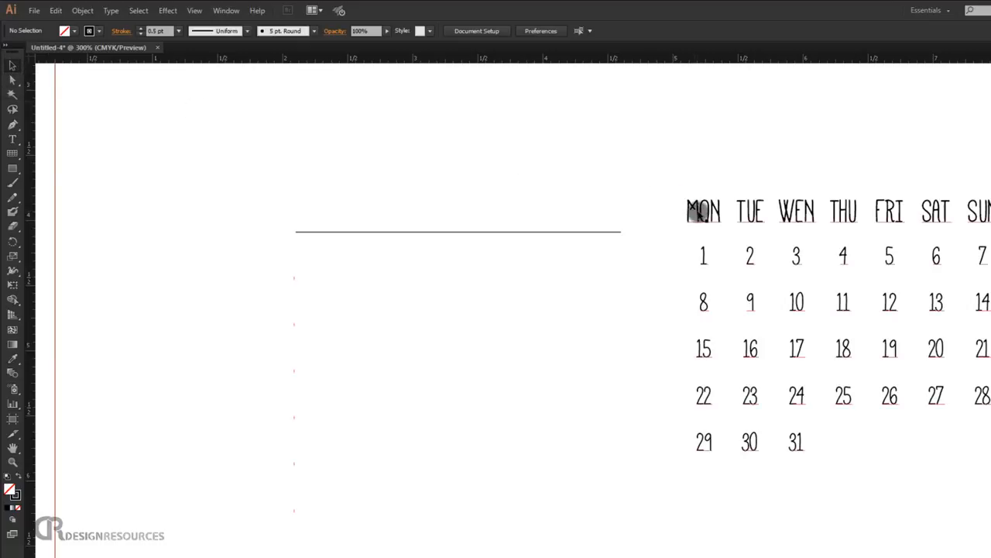
left_click_drag(702, 210, 325, 210)
left_click(444, 161)
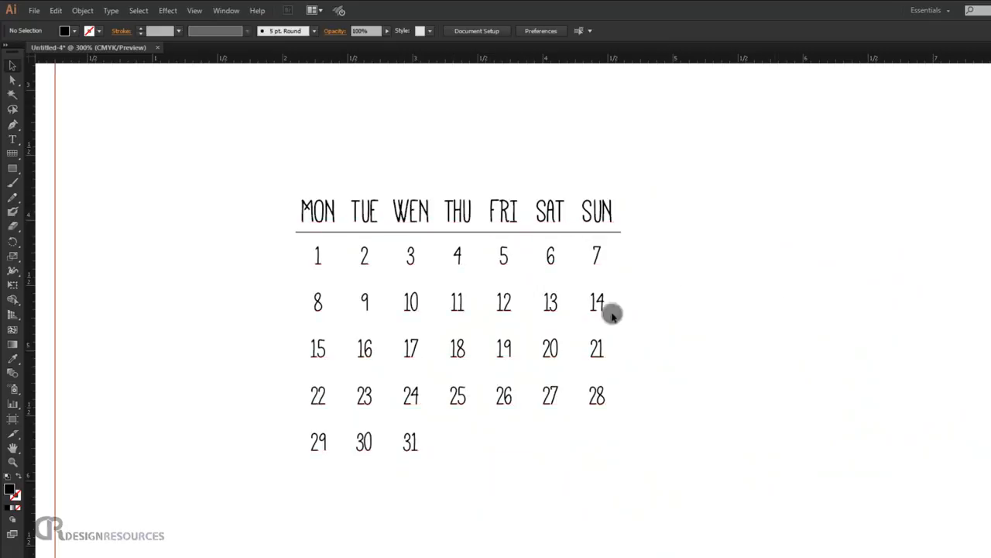
Step: Fill the weekday names from MON to SUN with a dark grey swatch and deselect the text
left_click(412, 214)
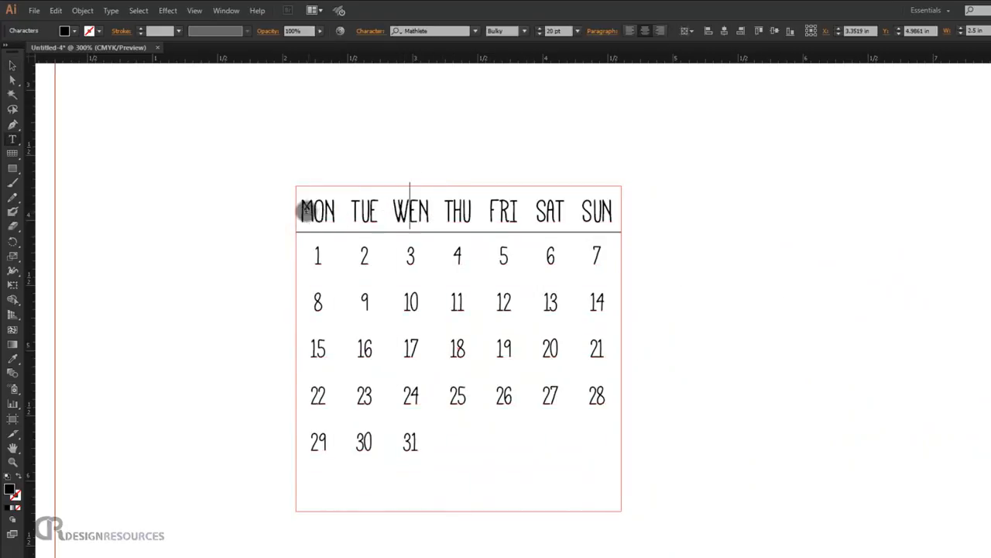
left_click_drag(303, 211, 615, 209)
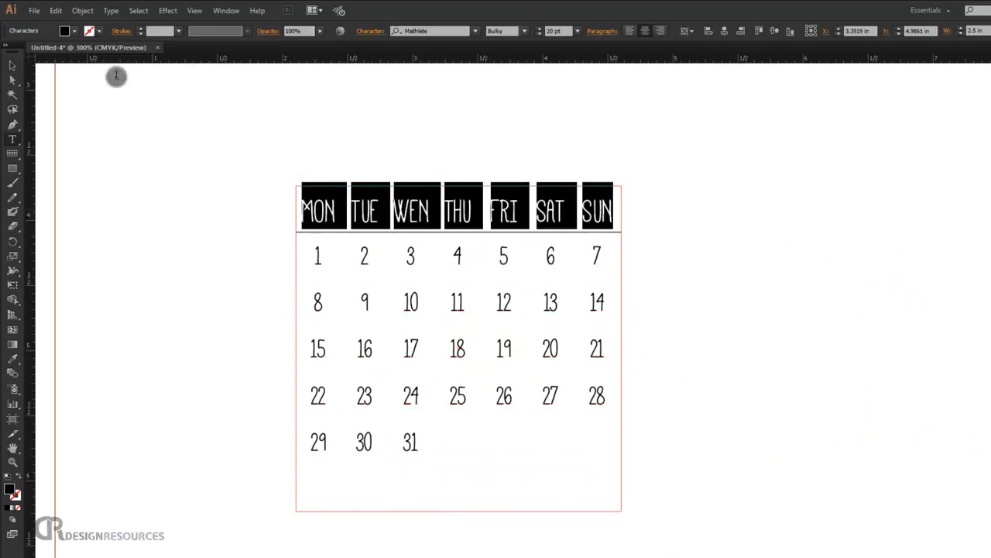
left_click(73, 31)
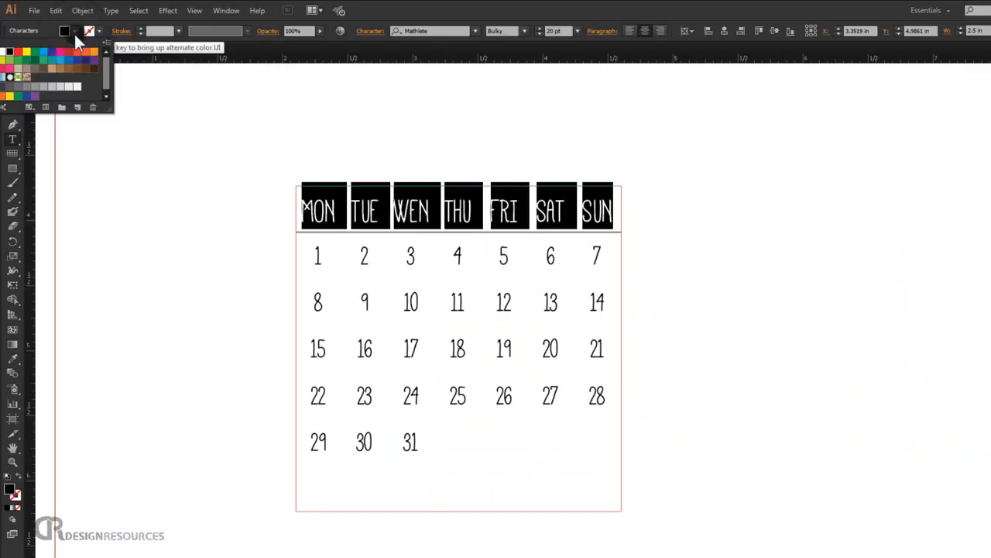
left_click(5, 87)
left_click(11, 87)
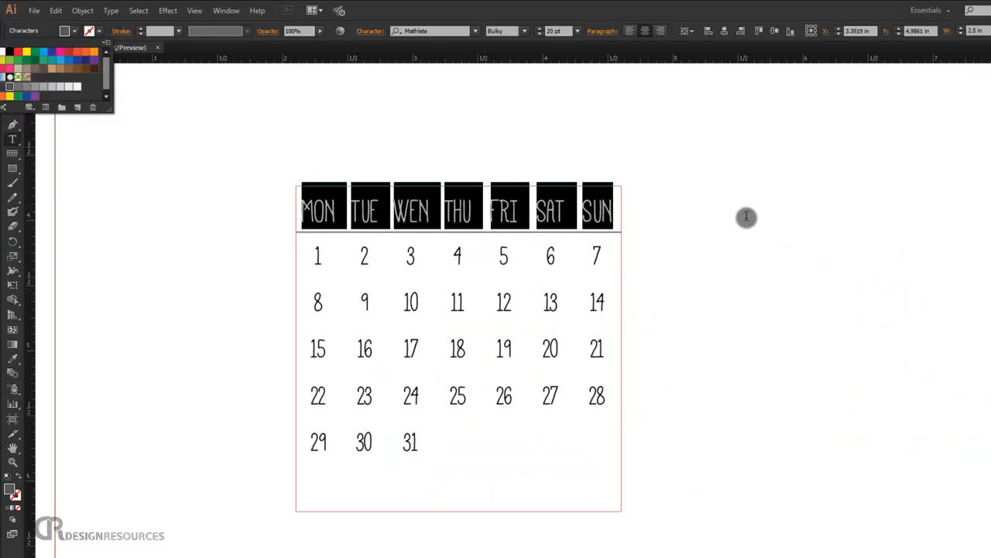
left_click(724, 211)
left_click(725, 210, "ctrl")
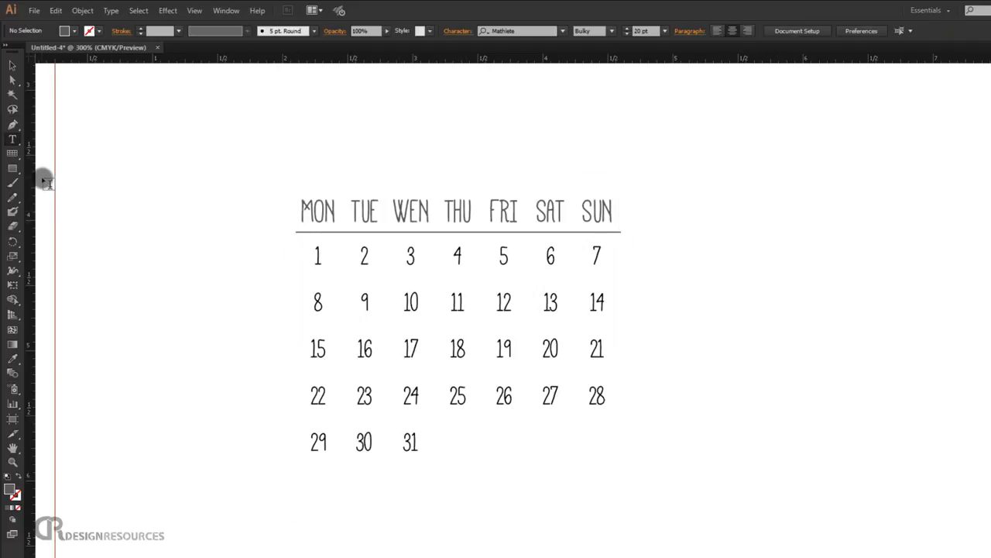
Step: Draw an area-type frame directly above the weekday row and align its left edge with the calendar's width
left_click(12, 140)
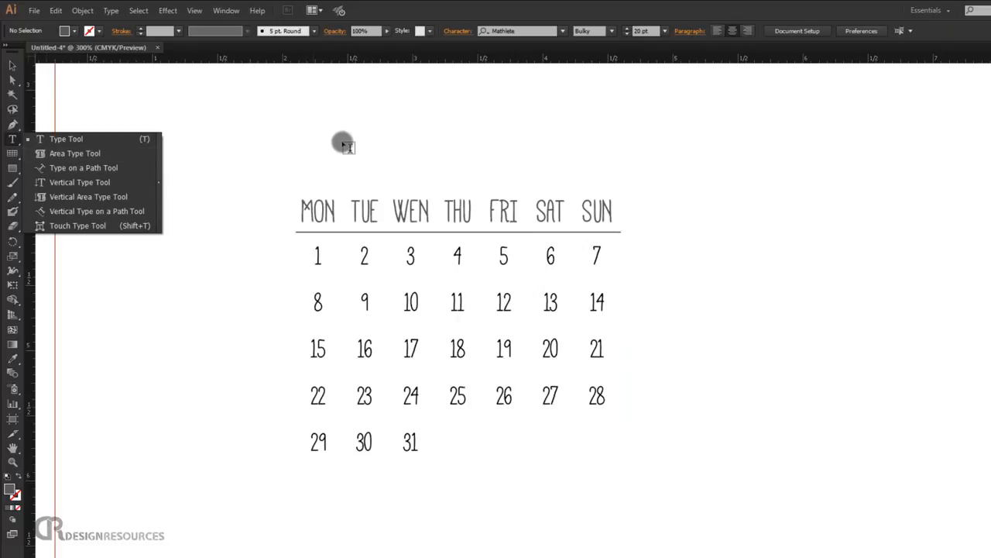
left_click(301, 158)
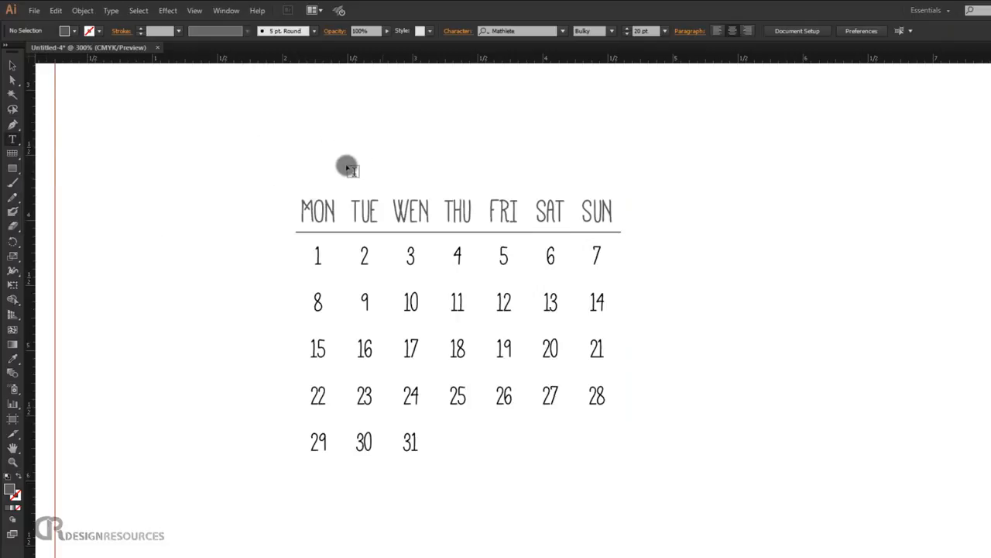
left_click_drag(294, 134, 621, 188)
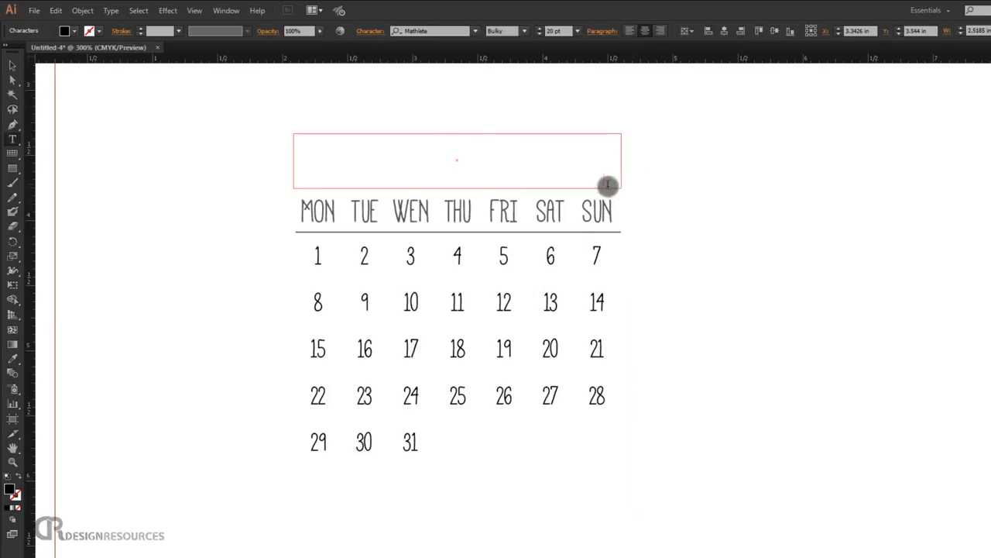
left_click(11, 67)
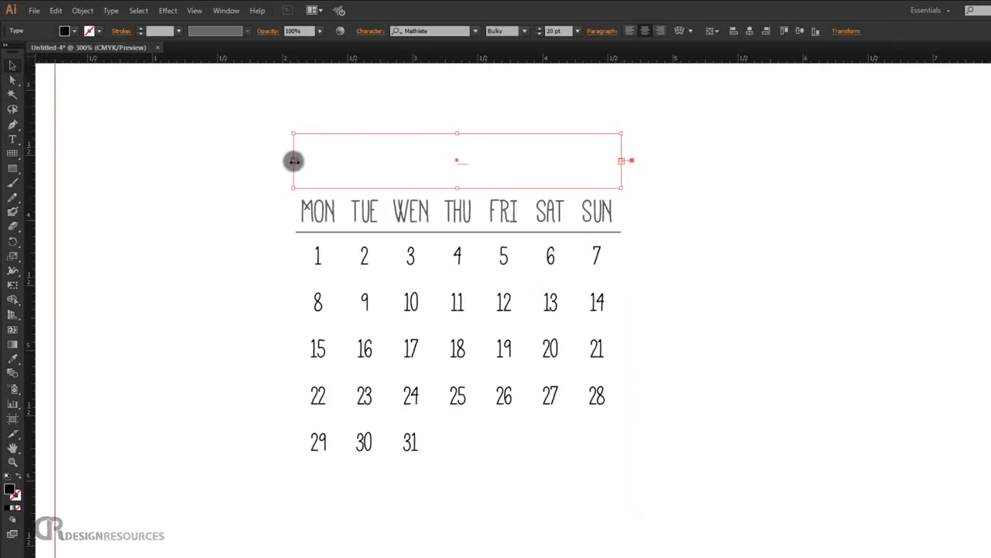
left_click_drag(292, 161, 297, 161)
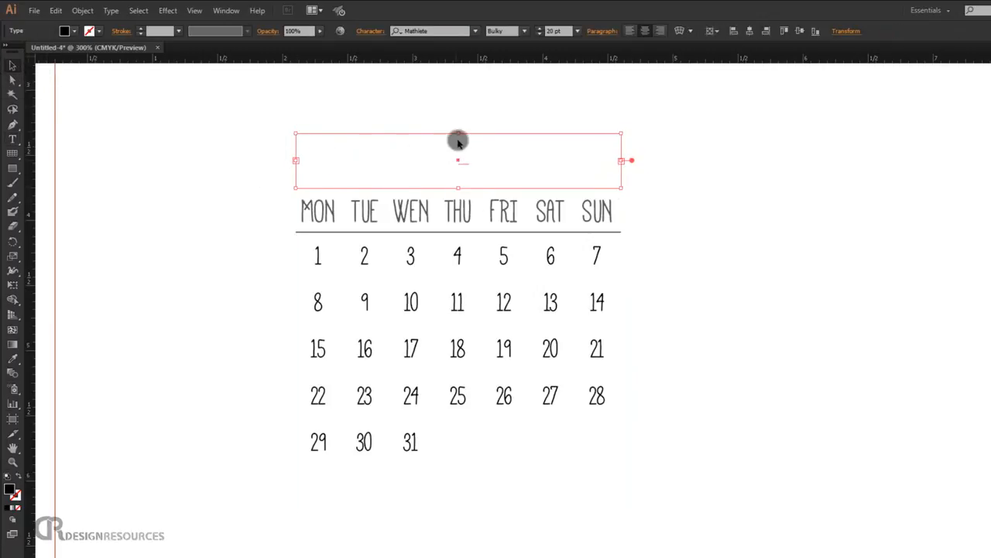
Step: Enter JANUARY as the month title in the text frame above the weekdays
left_click(459, 161)
double_click(458, 161)
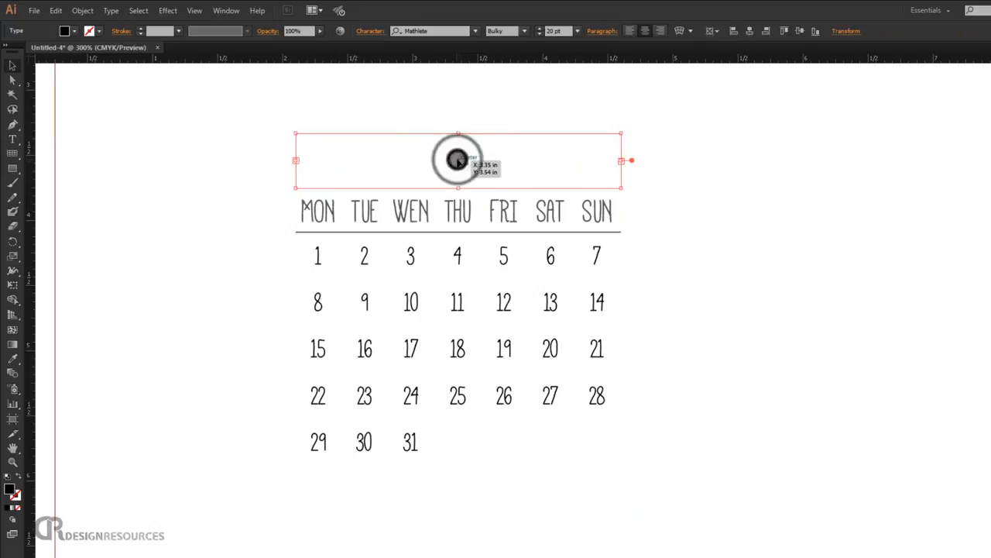
left_click(13, 138)
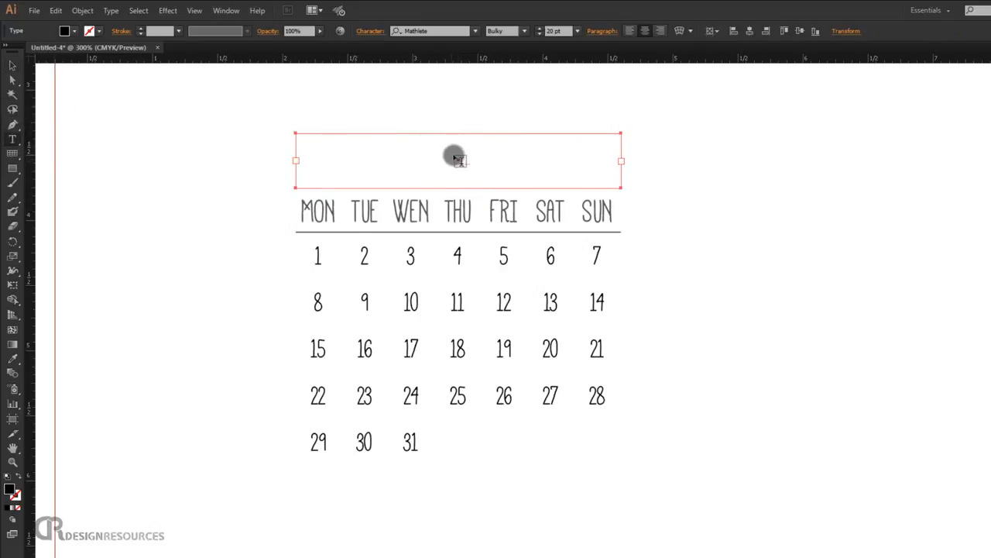
left_click(457, 161)
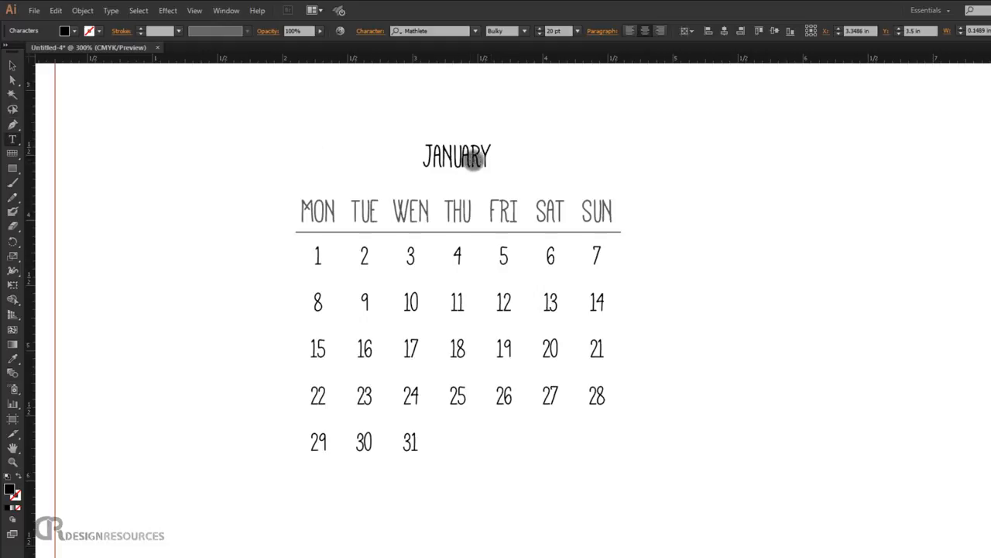
Step: Set the JANUARY title's font size to 30 pt and deselect it
left_click_drag(474, 159, 421, 119)
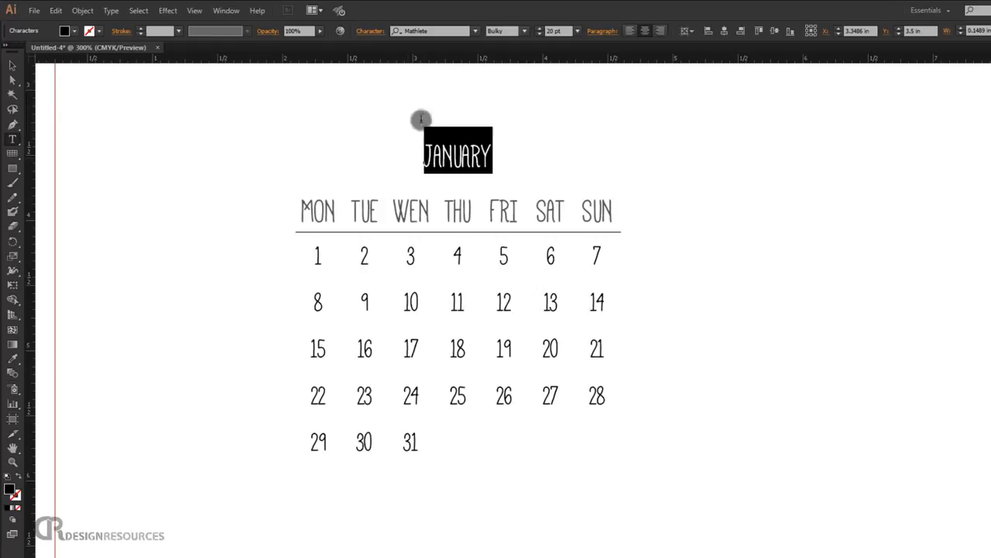
left_click(541, 30)
left_click(541, 29)
left_click(541, 29)
left_click(540, 29)
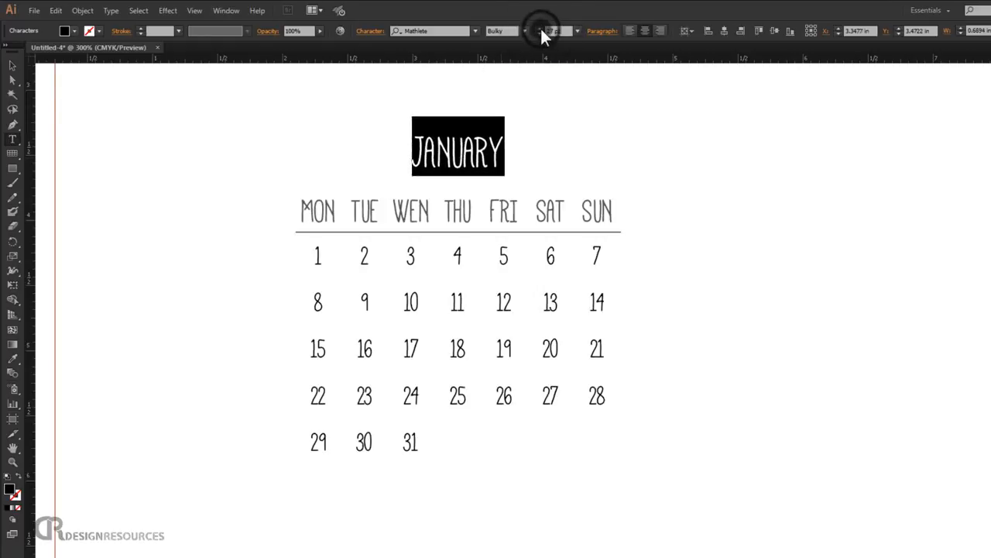
left_click(540, 29)
left_click(541, 30)
left_click(540, 30)
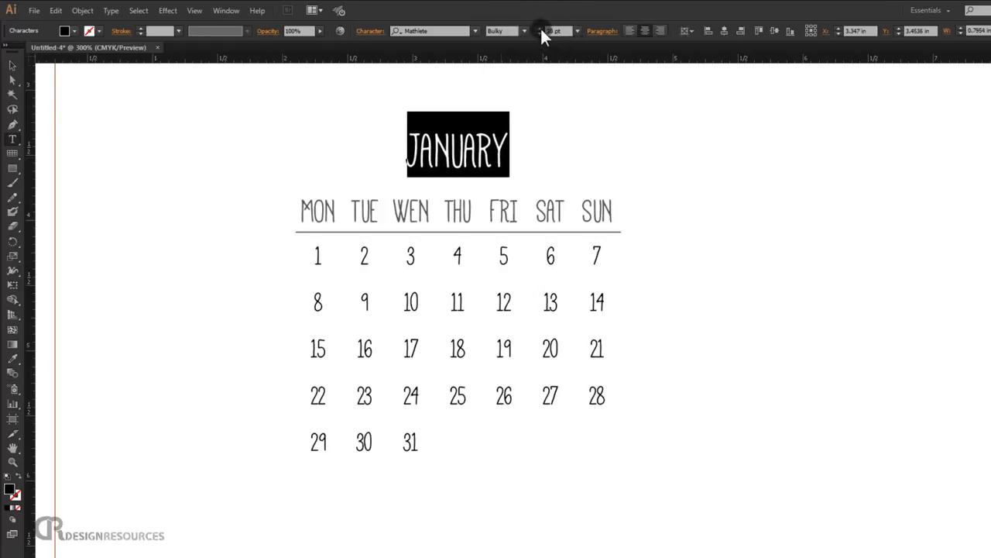
left_click(12, 66)
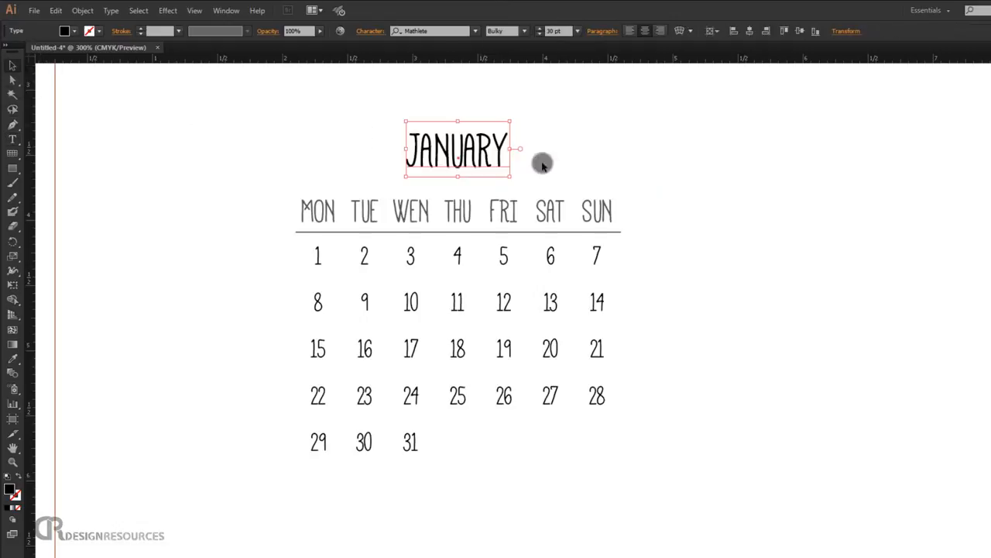
left_click(671, 123)
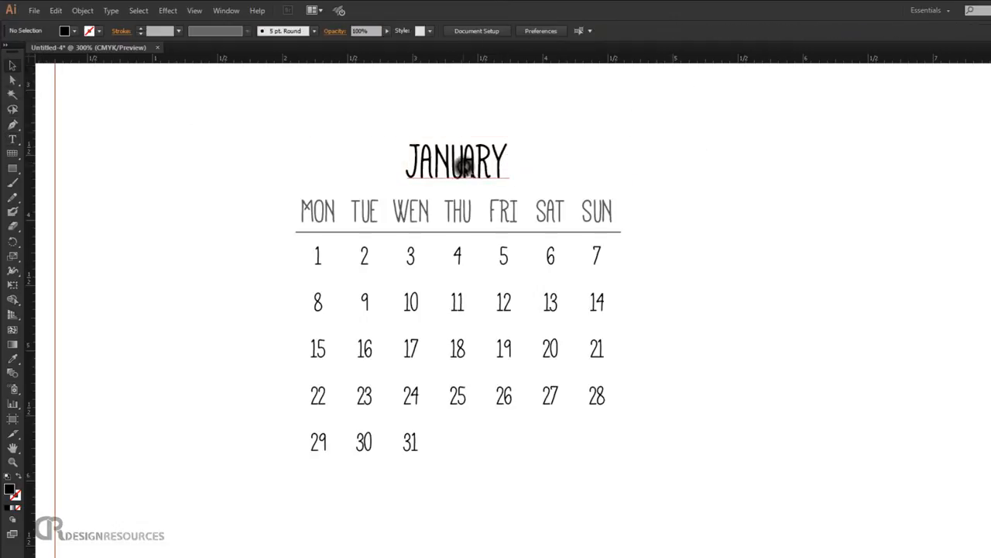
left_click(463, 166)
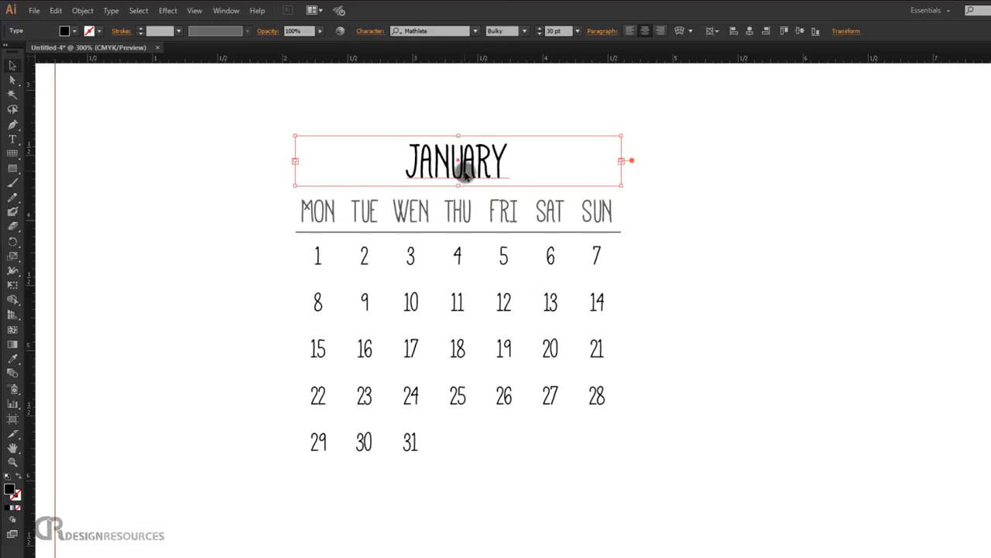
left_click(765, 225)
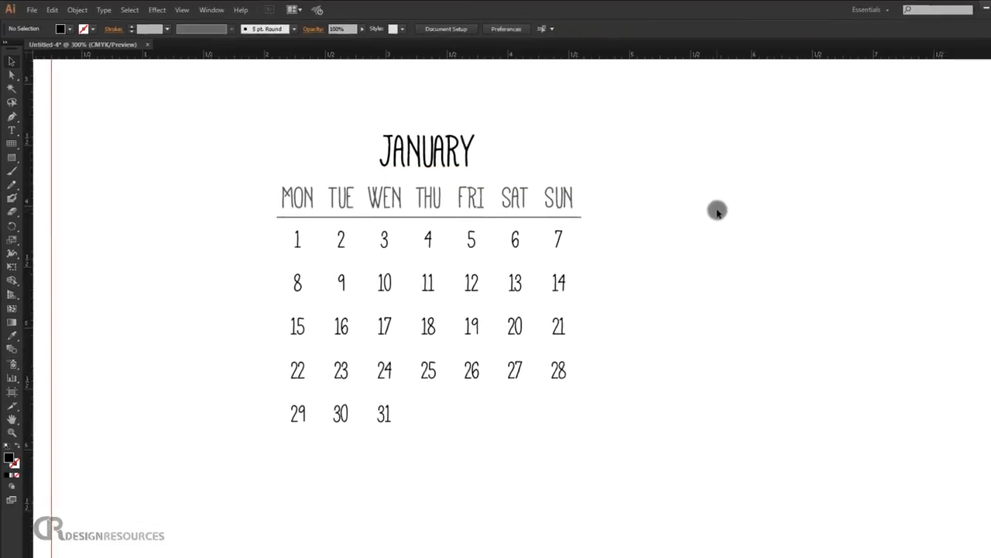
Step: Place Calendar-2016-Printable-One-Page.jpg from the Calendar Tut folder into the document and position it beside the artboard's left edge
key("ctrl+0")
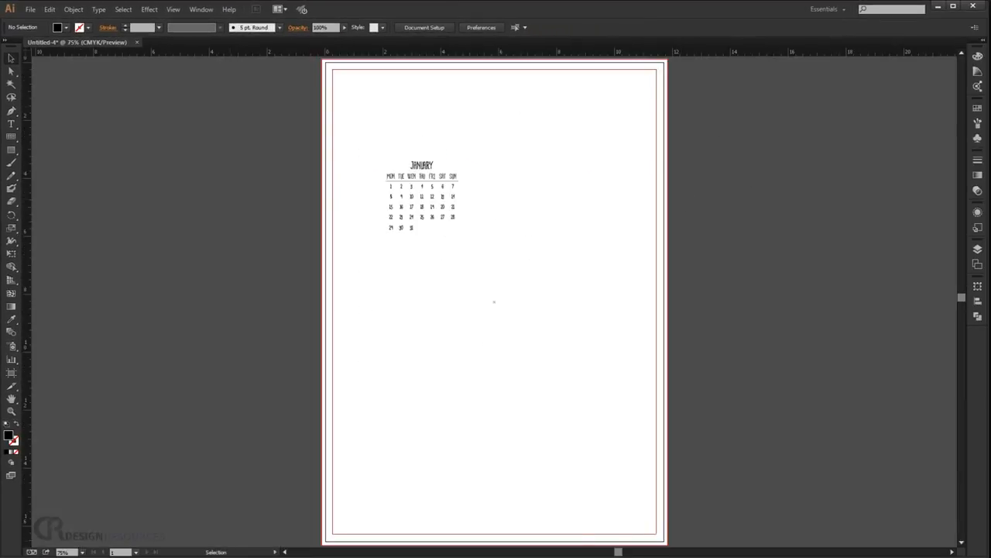
key("alt+Tab")
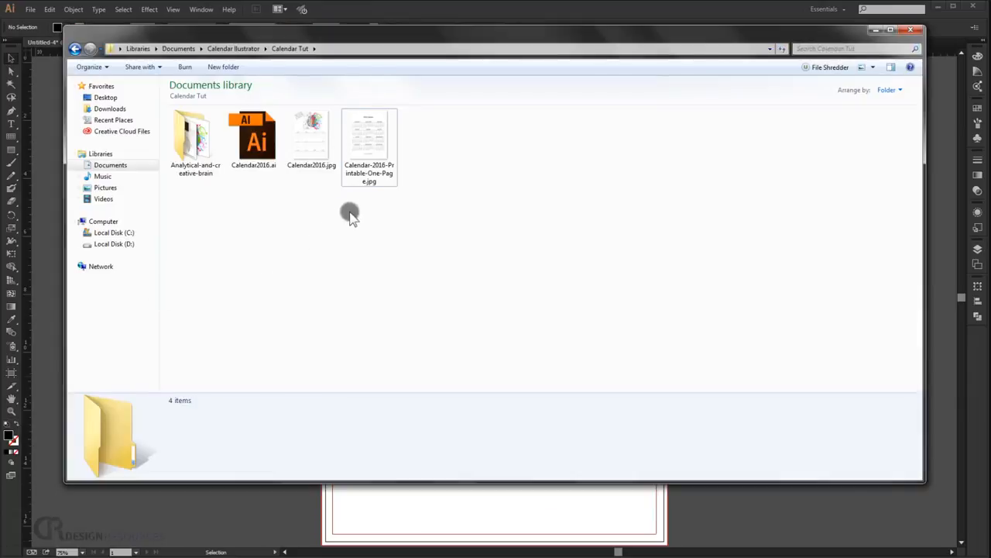
left_click(370, 142)
left_click_drag(85, 193, 56, 195)
left_click(586, 5)
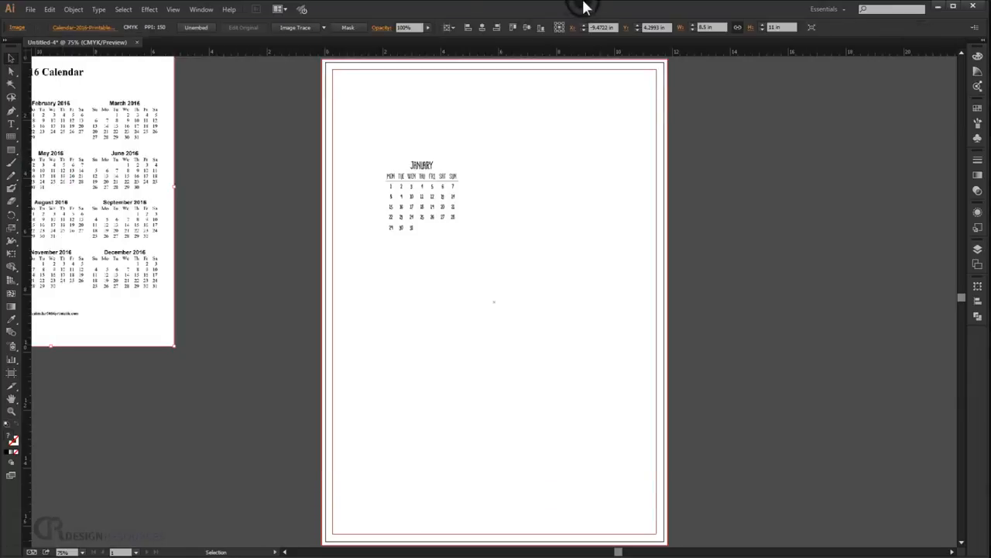
left_click_drag(141, 184, 318, 179)
left_click(487, 327)
Step: Shift January's dates by four tab stops so that the 1st falls under FRI, matching the 2016 reference calendar
scroll(166, 149, "up", 2)
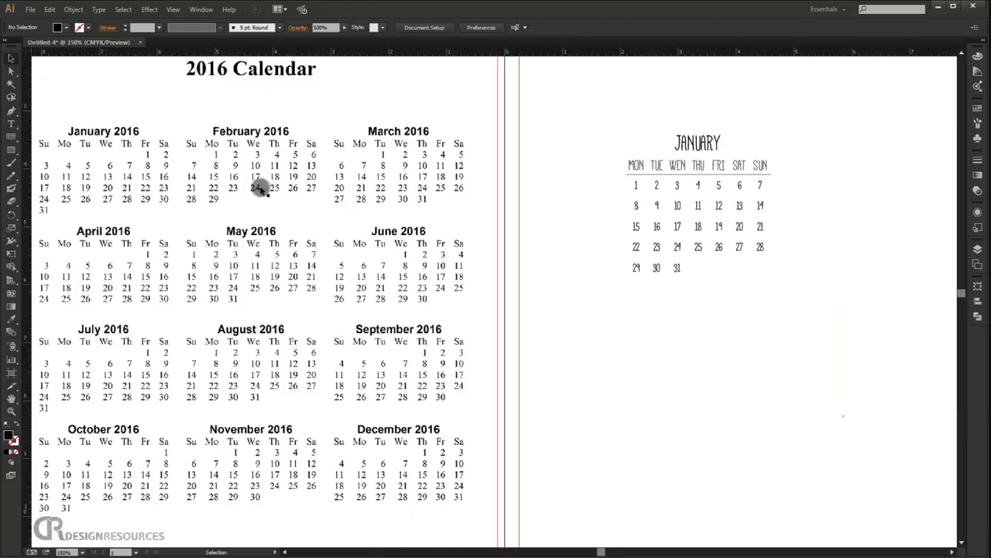
left_click_drag(749, 259, 635, 286)
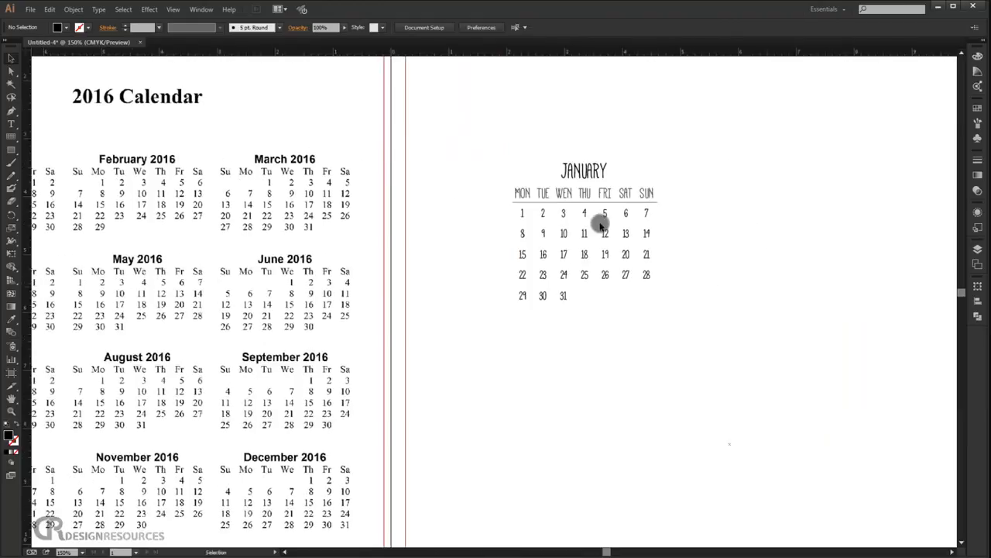
scroll(596, 226, "up", 2)
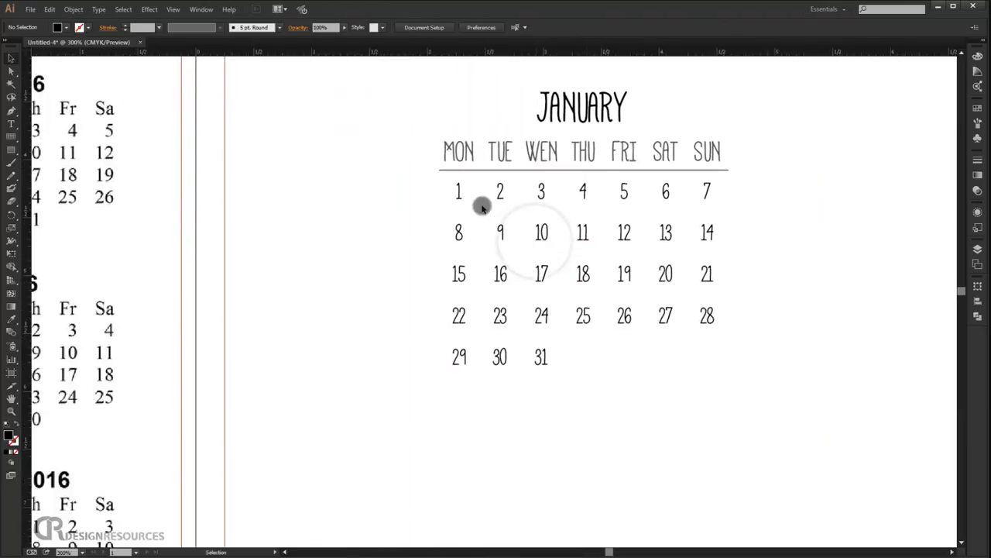
double_click(459, 194)
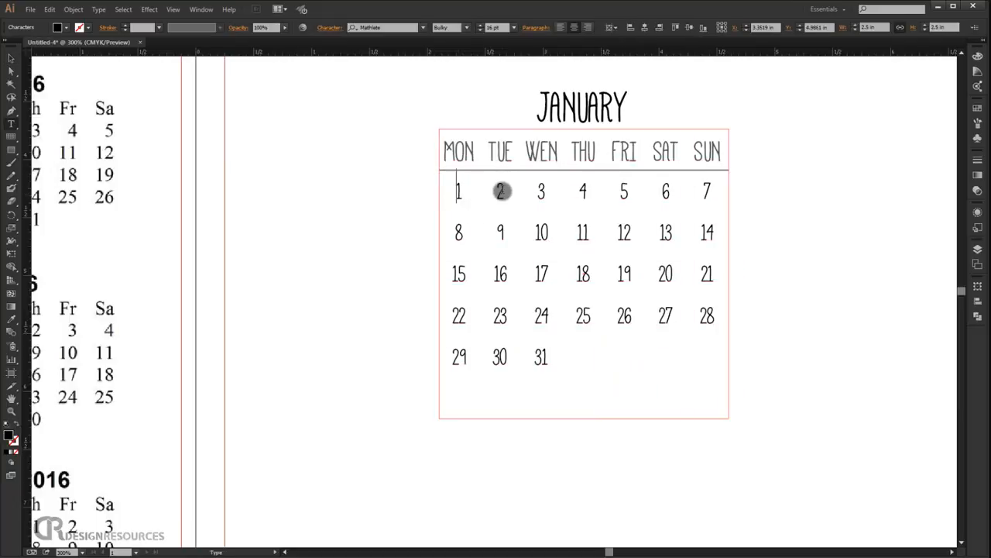
key("Return")
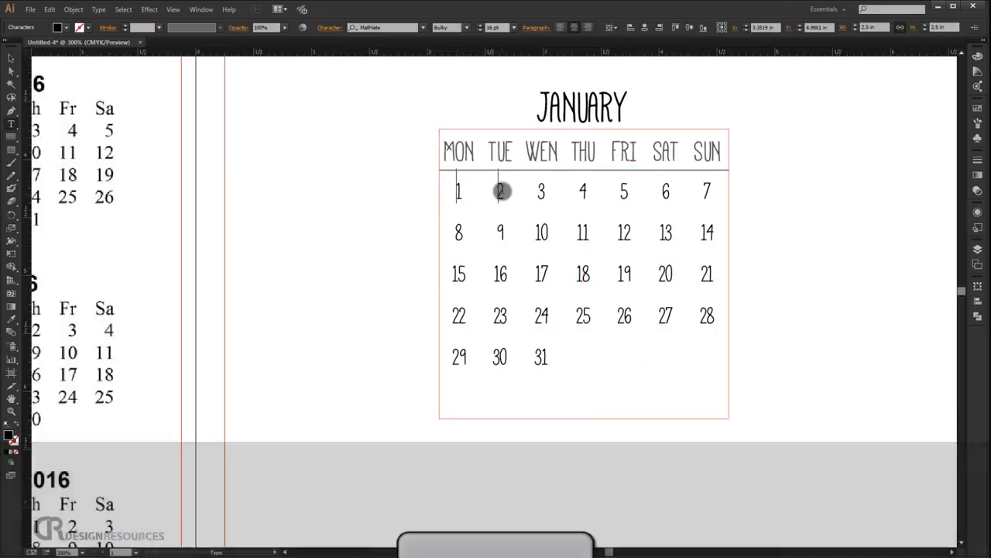
key("Tab")
key("Tab")
key("Tab")
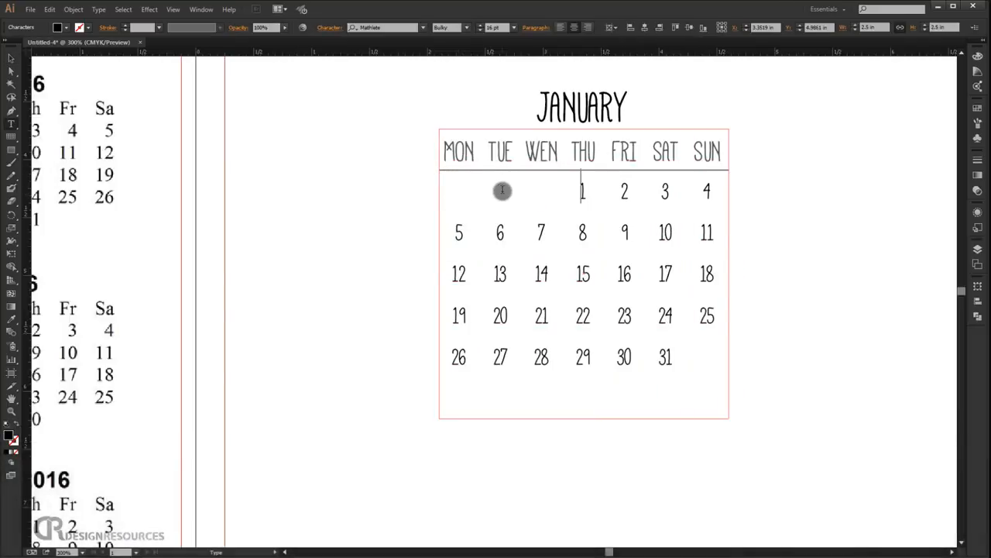
key("Tab")
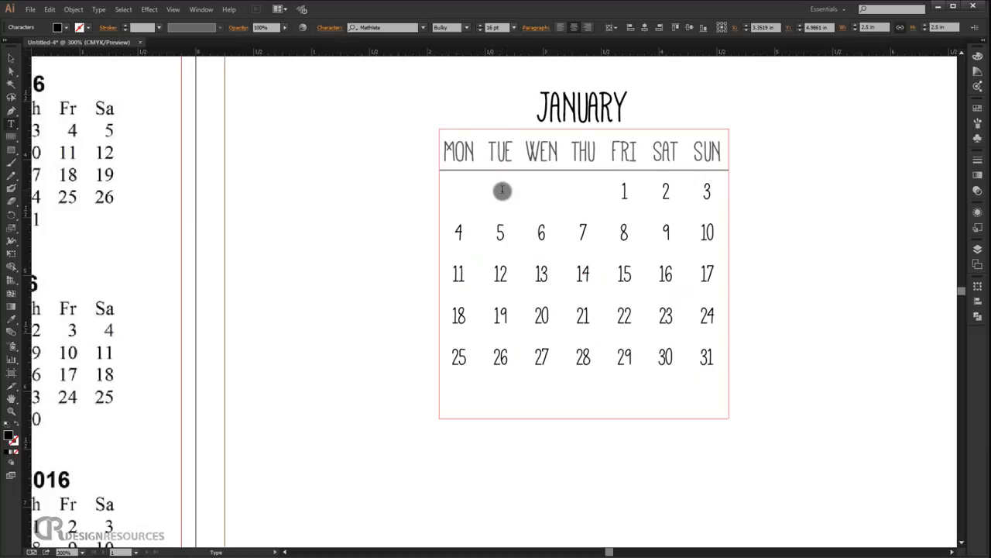
Step: Try January's 1st under WEN by removing tab stops, and restore them so the 1st falls under FRI
key("BackSpace")
key("BackSpace")
key("BackSpace")
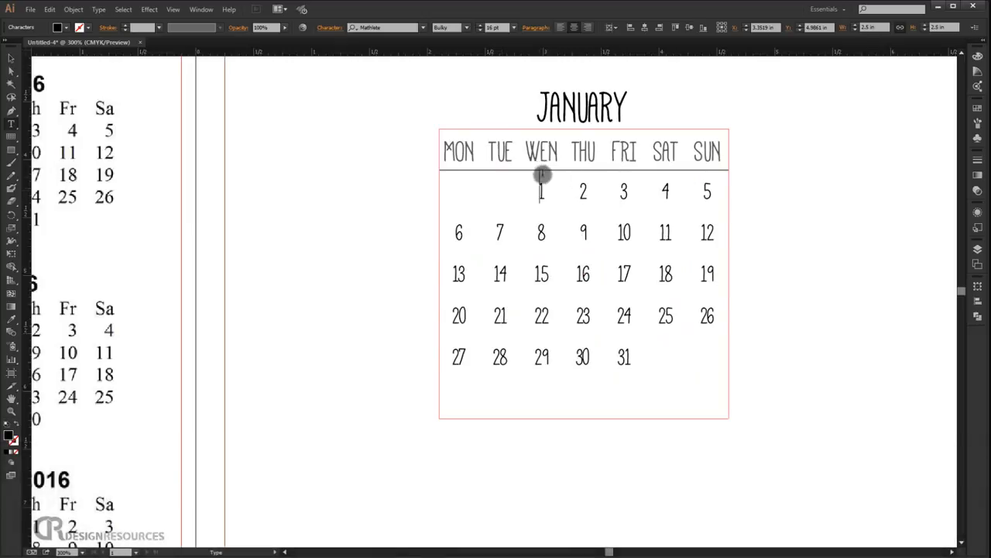
key("Tab")
key("Tab")
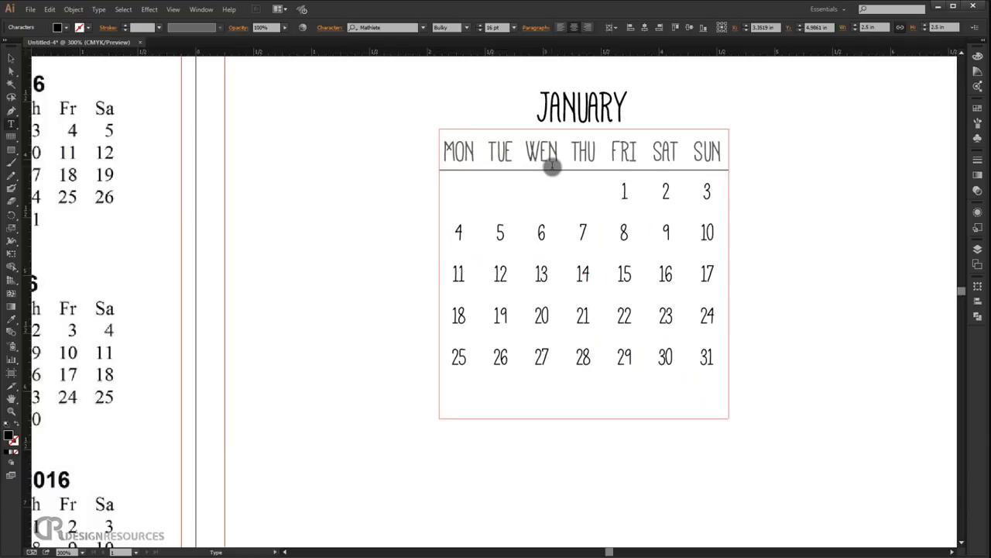
left_click(11, 59)
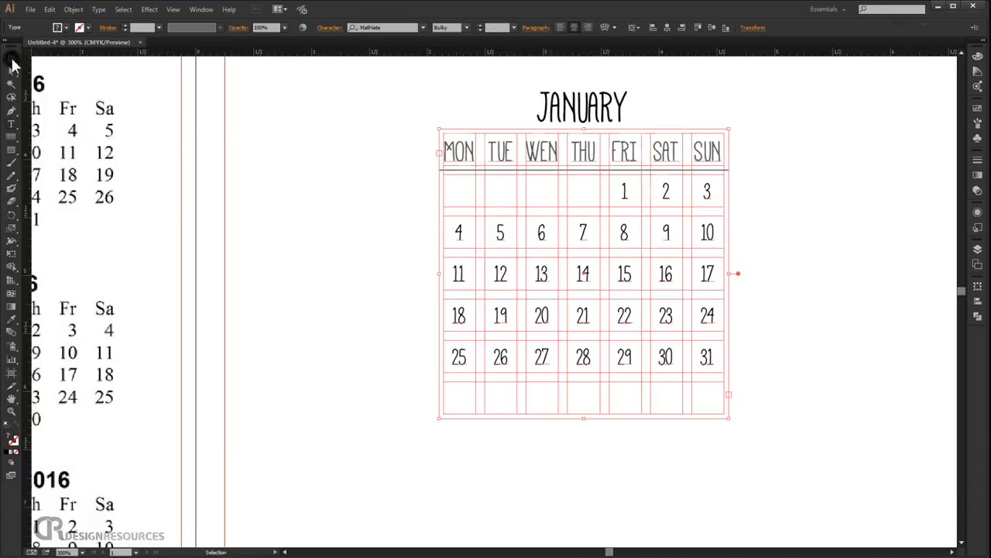
left_click(814, 225)
Step: Move the whole January block, title included, over so that its side edge meets the artboard's left margin guide
scroll(781, 265, "down", 3)
left_click_drag(793, 299, 491, 263)
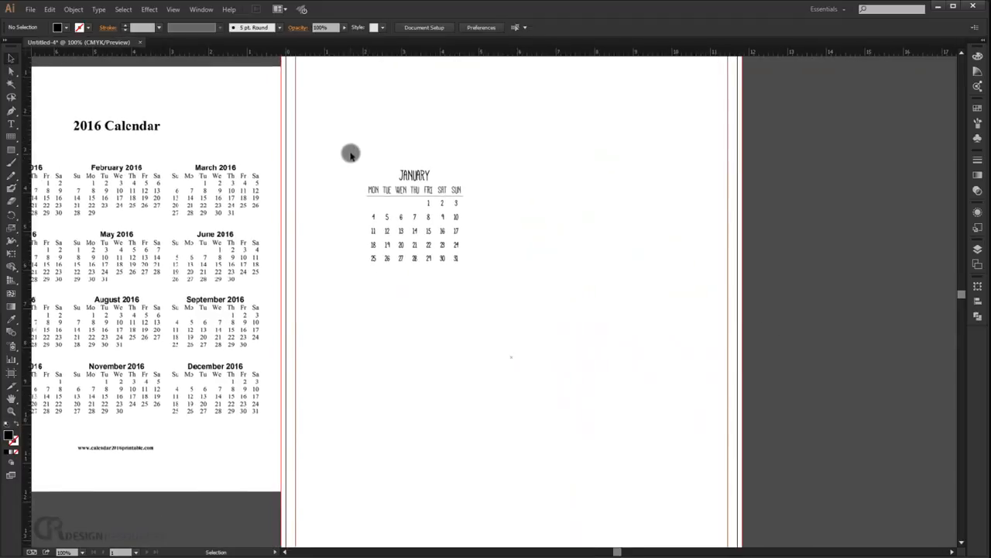
left_click_drag(351, 153, 473, 286)
left_click_drag(435, 215, 419, 244)
left_click(433, 328)
Step: Duplicate the January block to its right and nudge the copy to leave a gap of about 0.28 in
scroll(384, 314, "up", 2)
left_click_drag(514, 122, 331, 398)
key("alt")
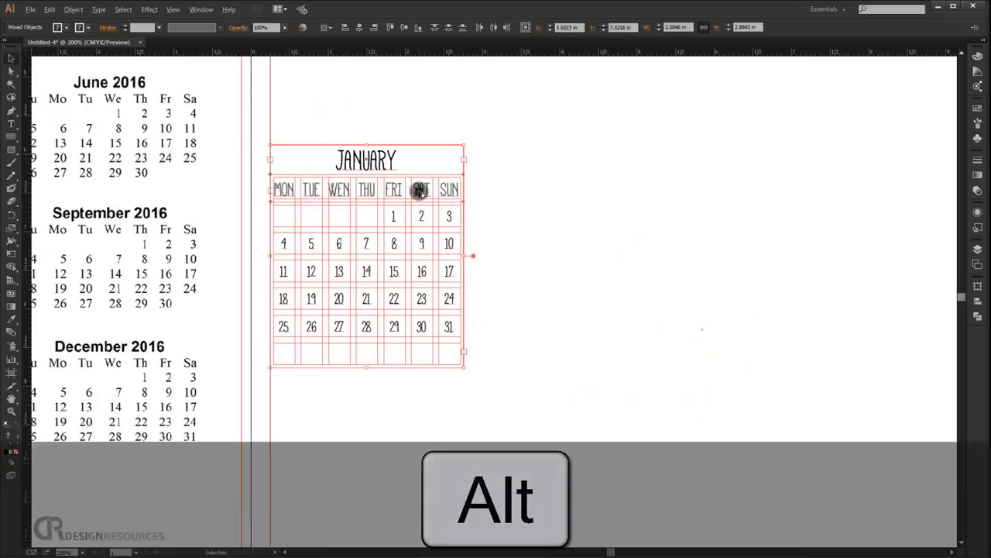
left_click_drag(419, 191, 612, 204)
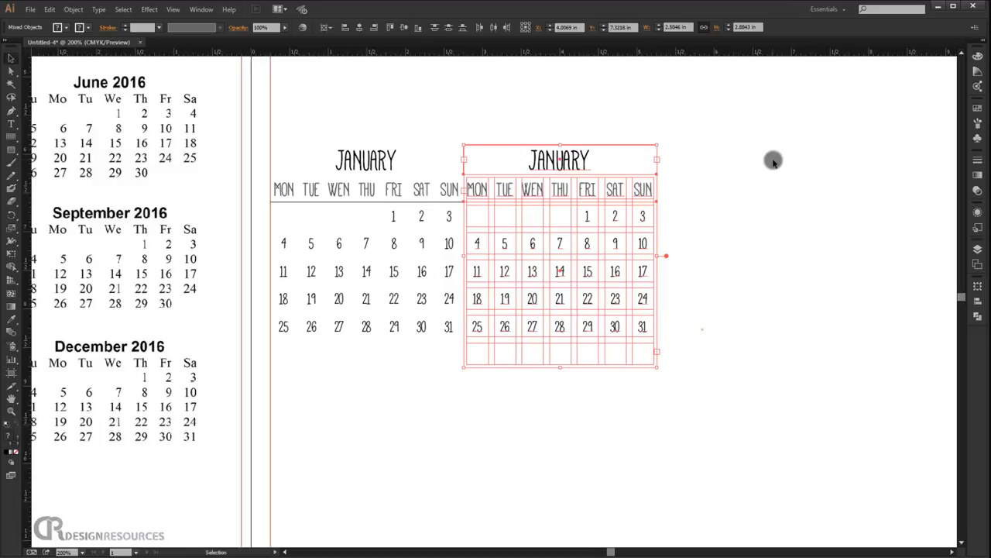
key("shift+Right")
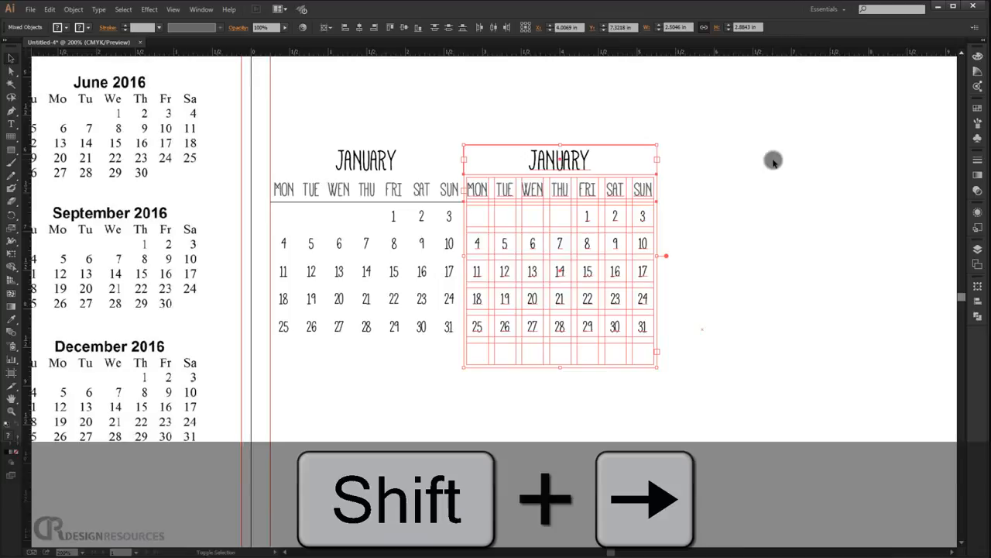
key("shift+Right")
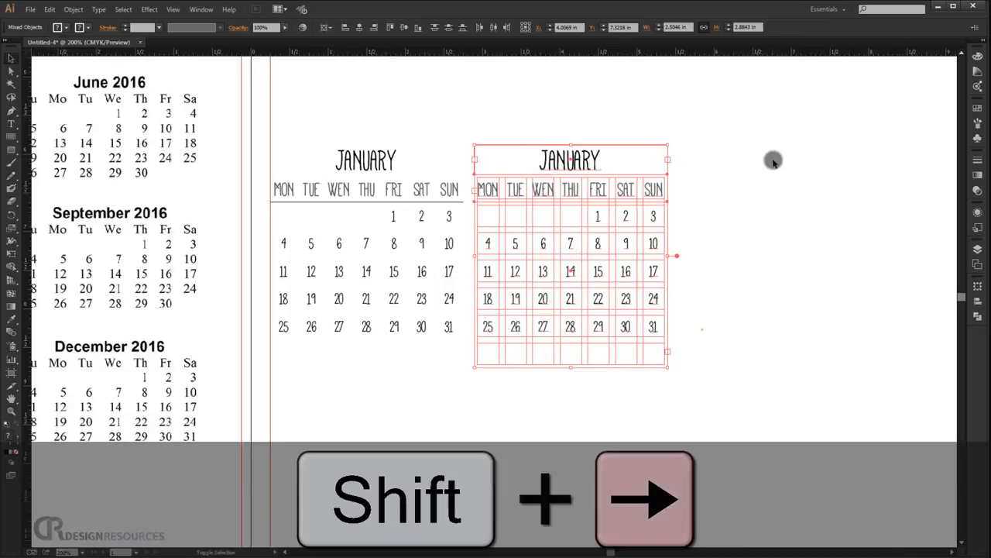
key("shift+Right")
key("shift+Right")
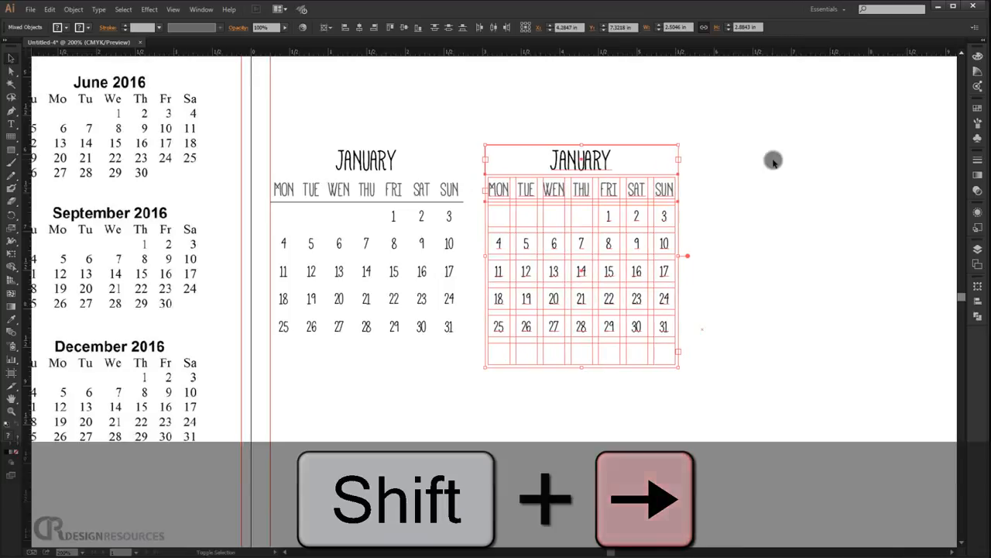
left_click(772, 179)
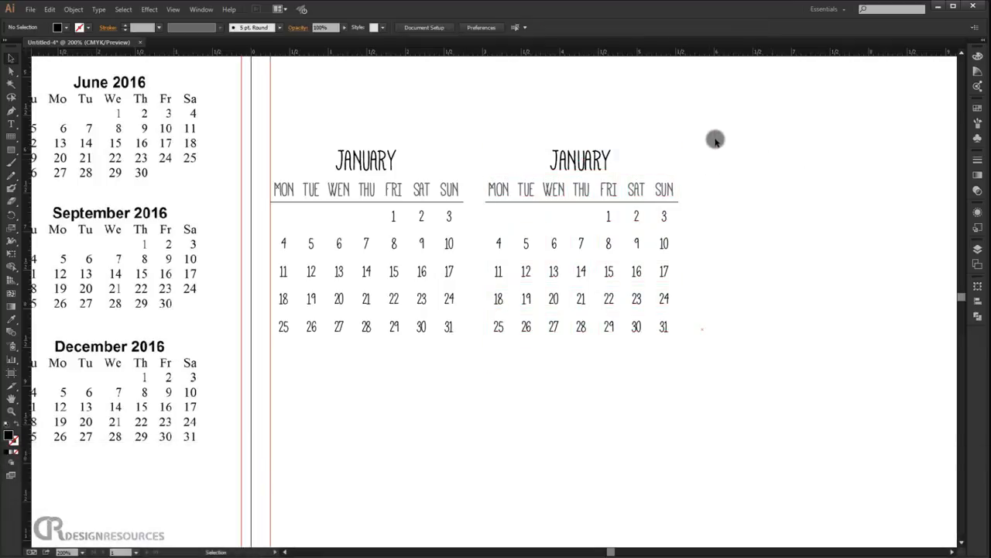
Step: Duplicate both January blocks to the right with a gap of about 0.28 in, completing a row of four
left_click_drag(721, 147, 290, 364)
key("alt")
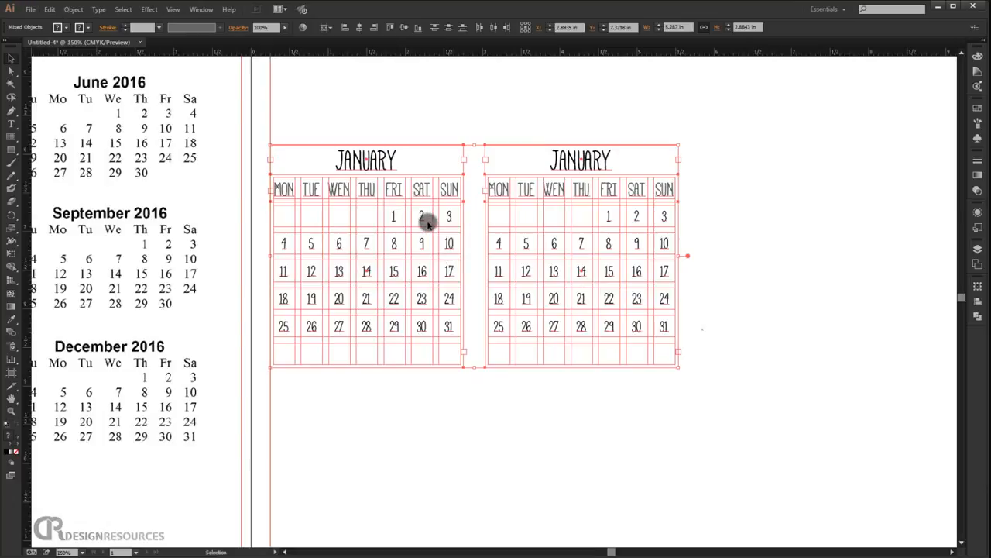
scroll(427, 222, "down", 4)
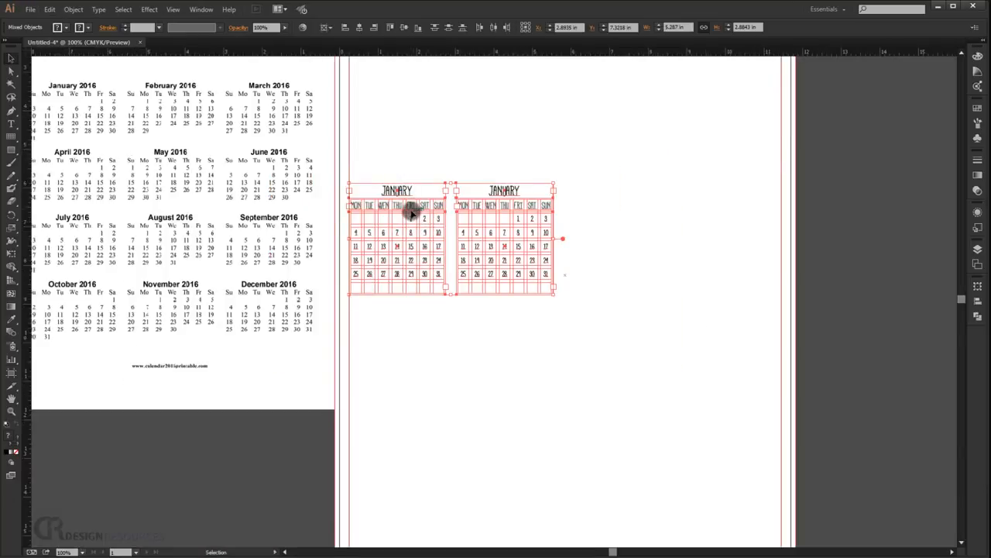
left_click_drag(410, 207, 616, 209)
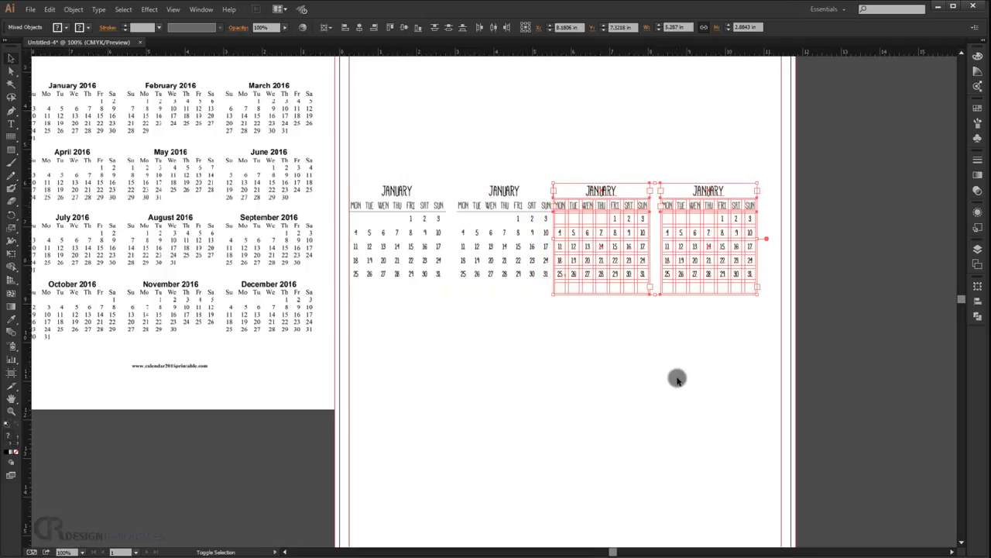
key("shift+Right")
key("shift+Right")
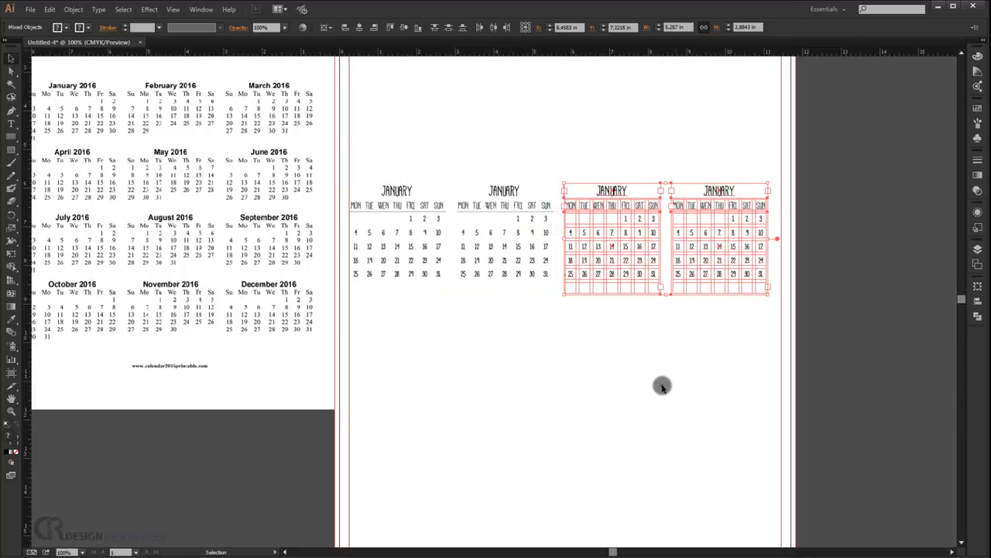
left_click(663, 387)
Step: Move the row of four January blocks about 0.17 in to the right, between the artboard's side margins
scroll(460, 309, "up", 1)
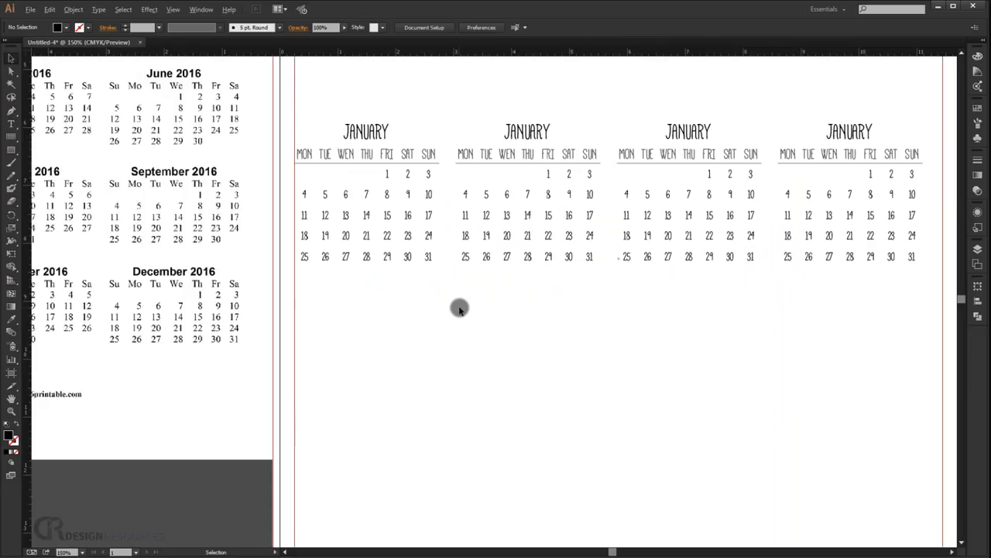
scroll(459, 309, "down", 1)
left_click_drag(523, 316, 512, 312)
scroll(481, 300, "up", 1)
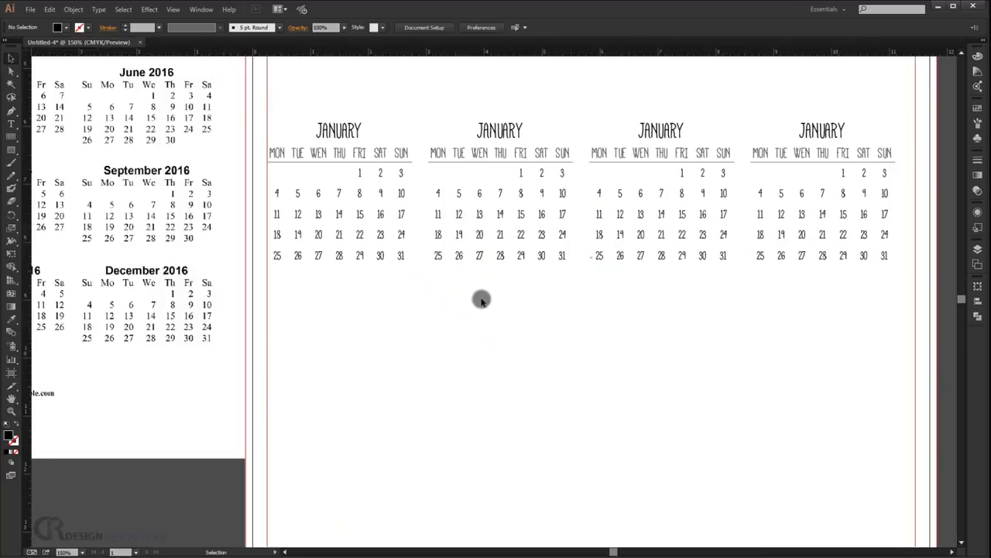
scroll(563, 304, "down", 1)
left_click_drag(775, 319, 380, 186)
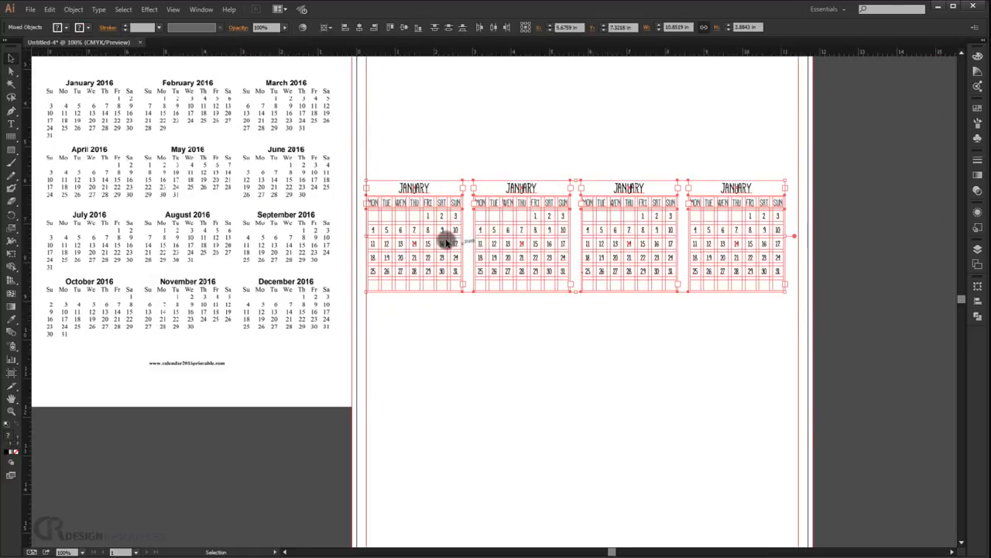
scroll(428, 231, "up", 1)
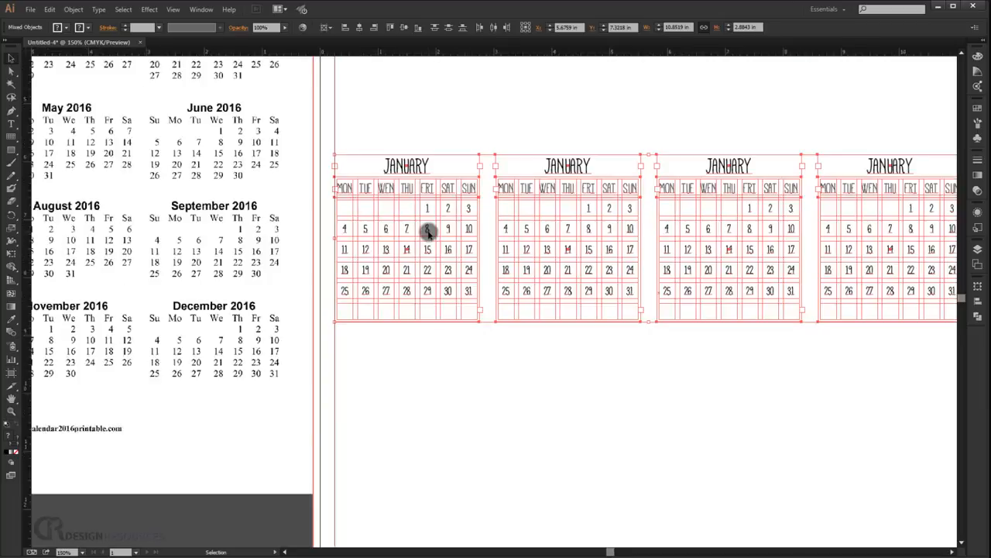
left_click_drag(428, 230, 439, 230)
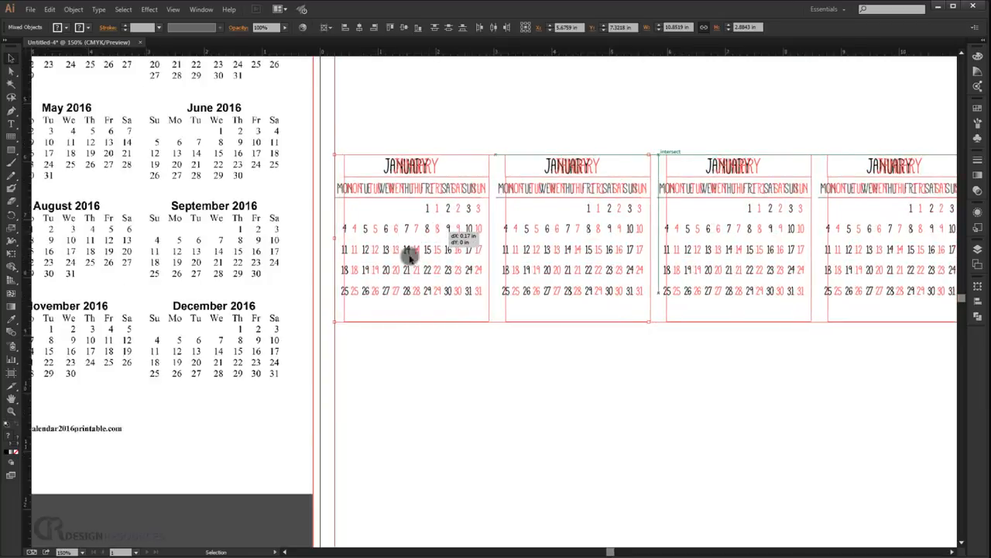
Step: Scale the row of four blocks proportionally from its centre to 11.196 in wide, spanning the side margin guides
scroll(460, 265, "down", 1)
scroll(813, 303, "up", 1)
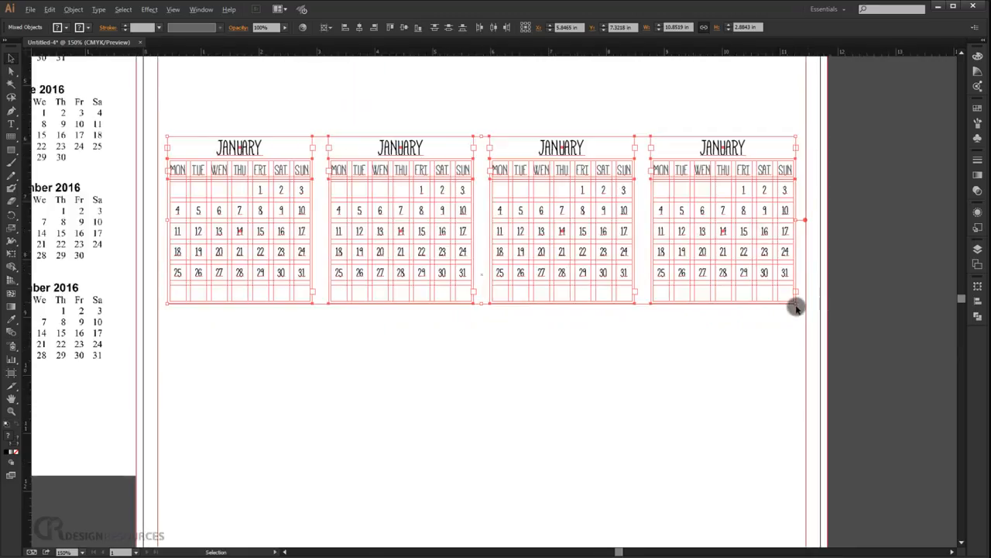
scroll(796, 307, "down", 2)
scroll(797, 309, "up", 1)
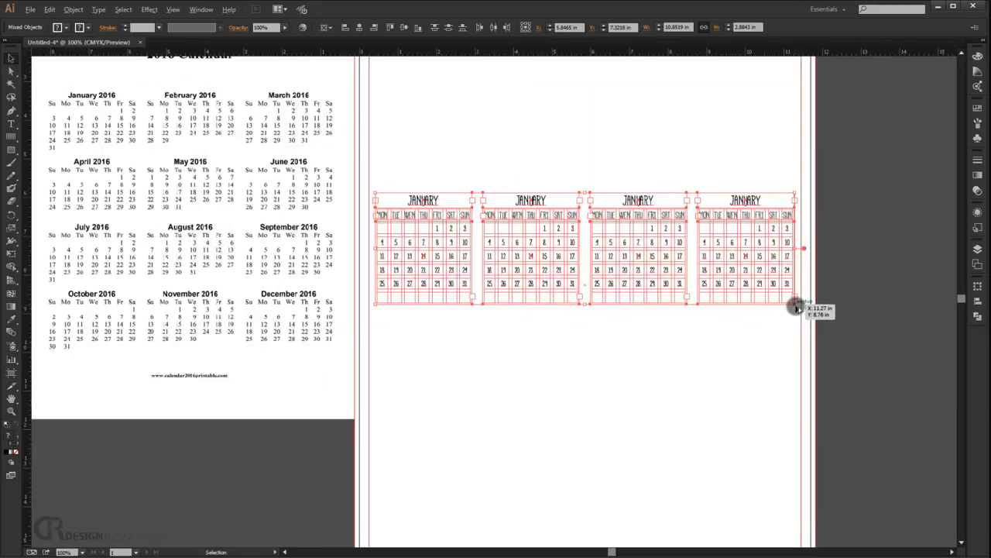
left_click_drag(796, 307, 801, 310)
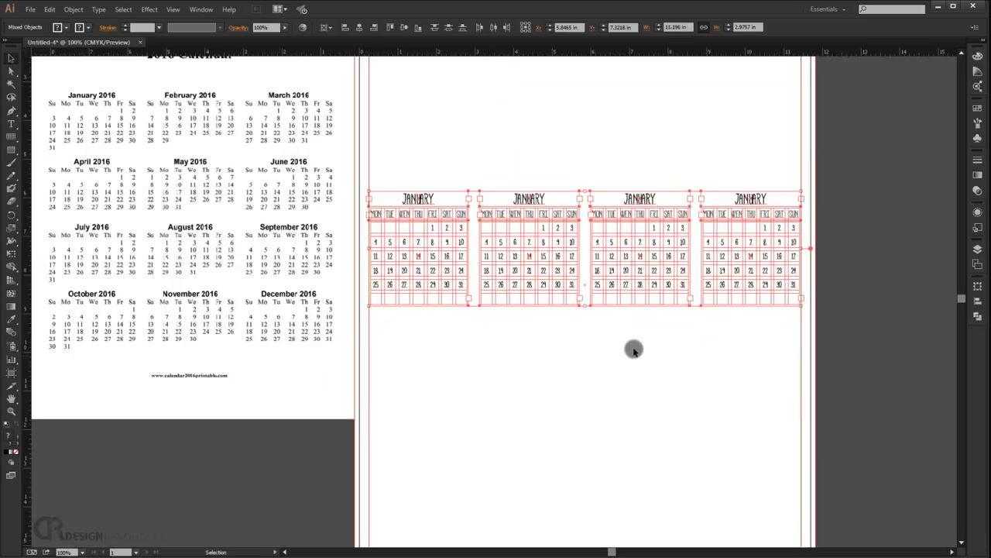
left_click(538, 338)
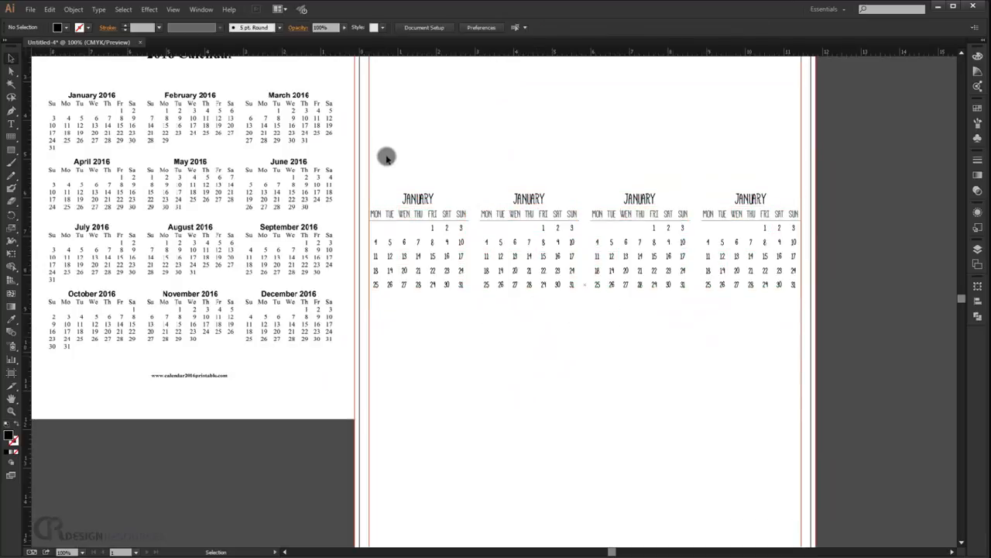
Step: Duplicate the row of four months directly below and nudge the copy down to leave a gap of about 0.28 in
left_click_drag(402, 169, 755, 283)
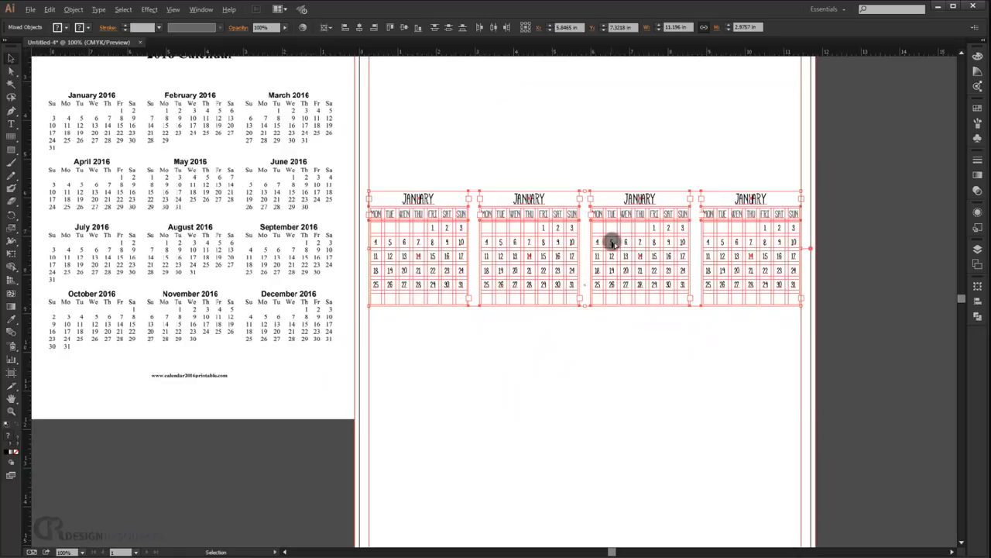
left_click_drag(612, 243, 591, 365)
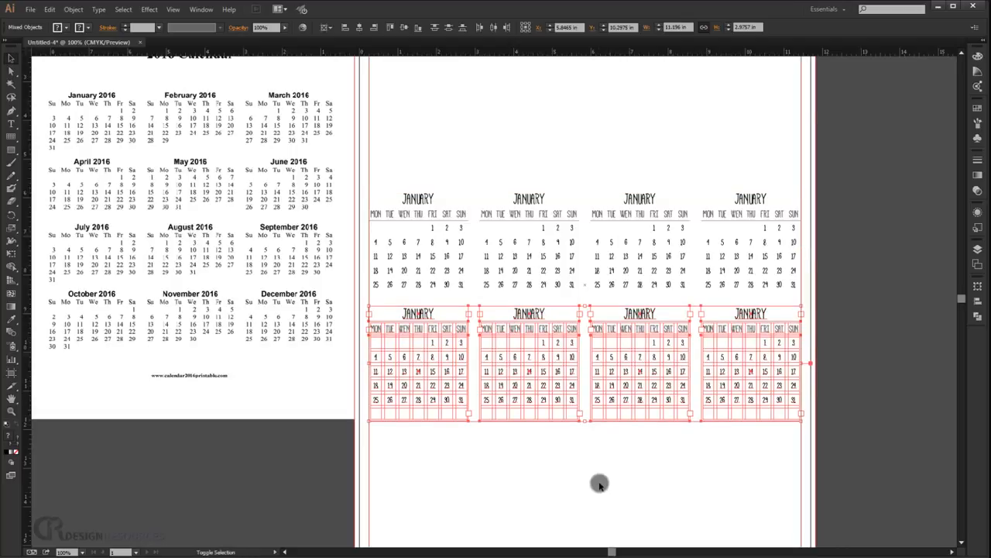
key("shift+Down")
key("shift+Down")
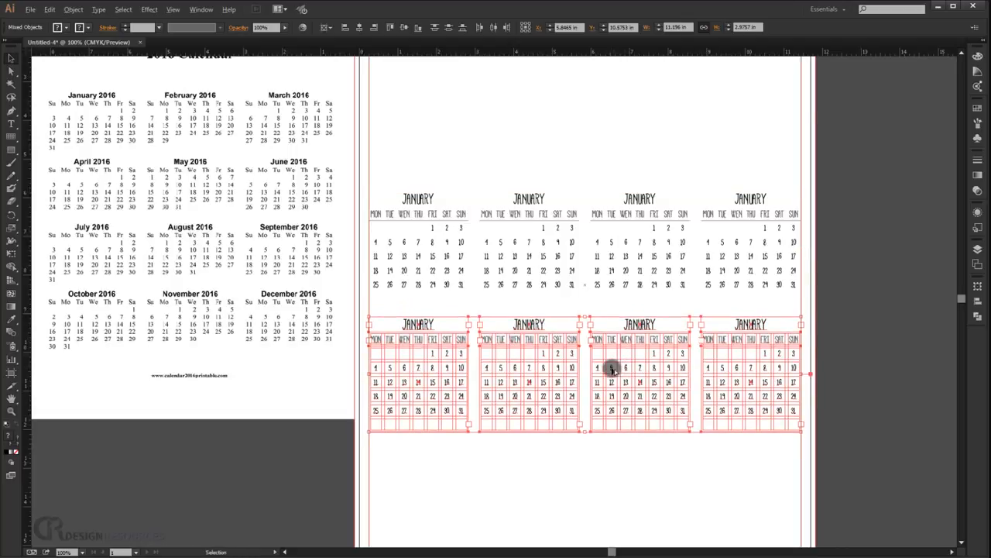
Step: Duplicate the second row below itself with the same spacing to make a third row of month blocks
left_click_drag(611, 369, 608, 486)
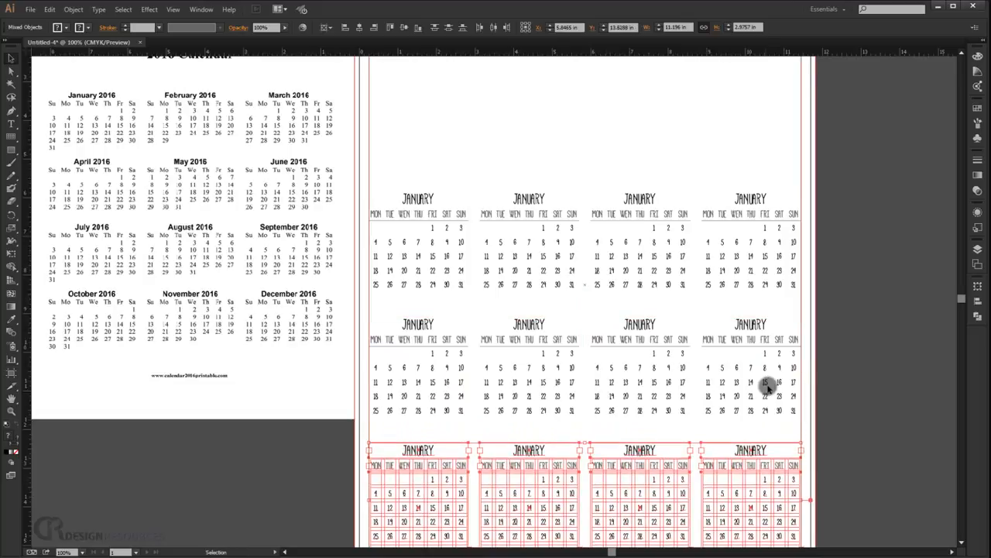
scroll(597, 307, "down", 1)
left_click_drag(615, 371, 617, 311)
scroll(609, 318, "up", 2)
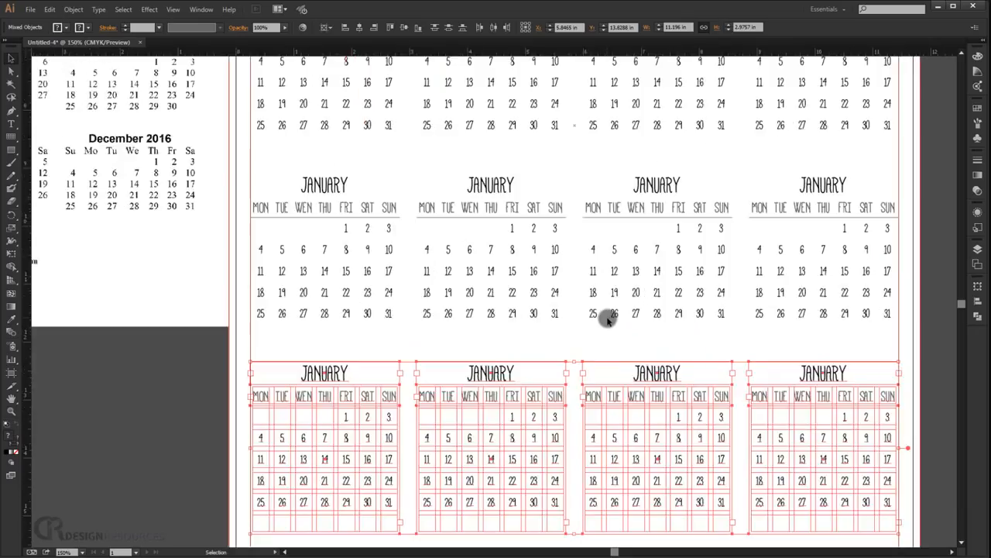
Step: Move all twelve month blocks down together until the last row's text frames meet the bottom margin guide
scroll(608, 318, "down", 2)
left_click_drag(462, 151, 706, 399)
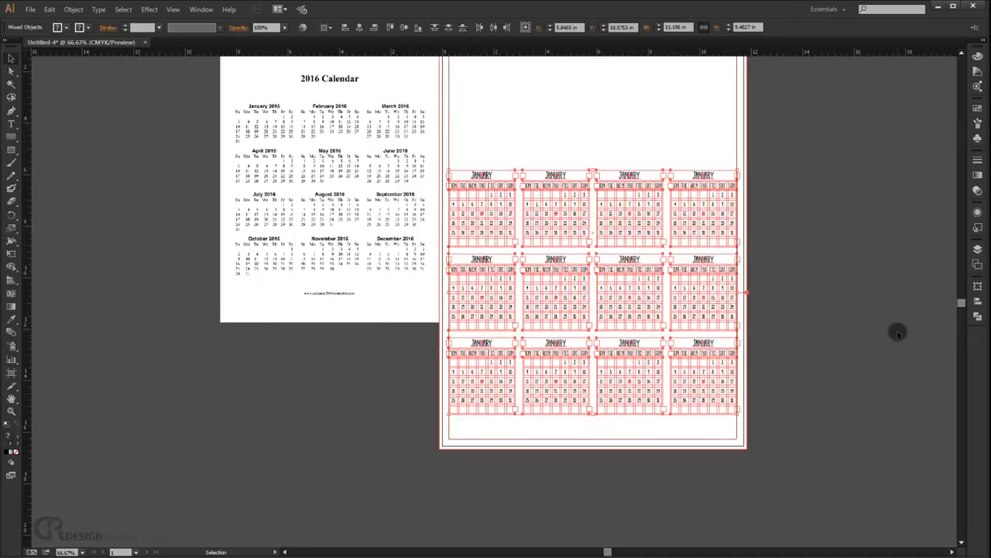
scroll(609, 398, "up", 2)
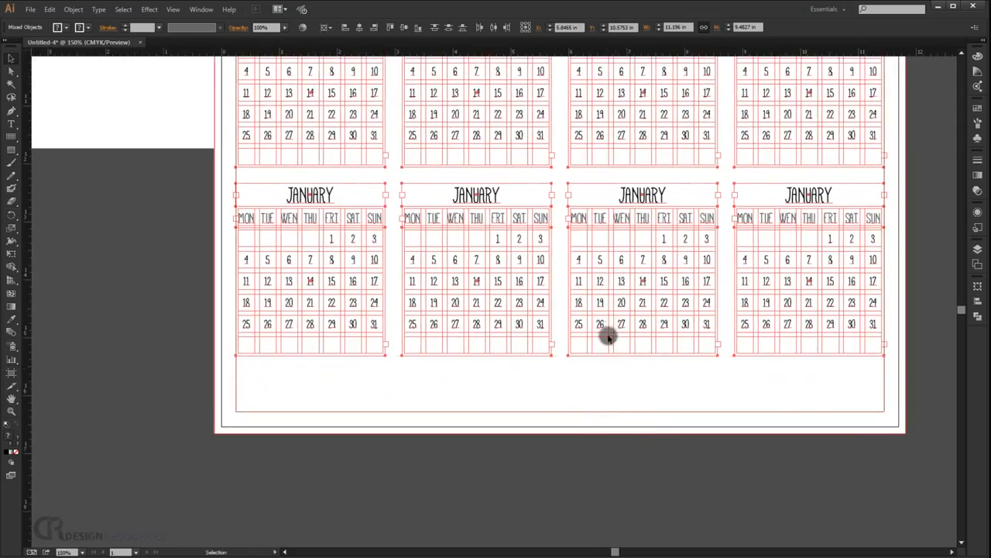
left_click_drag(601, 325, 551, 417)
left_click(320, 436)
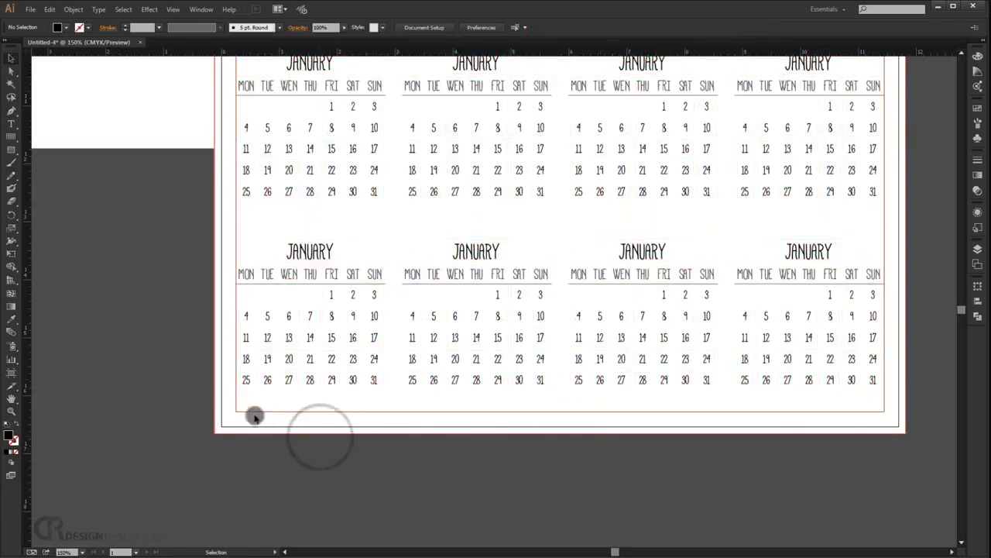
Step: Move the 2016 reference calendar image down so that it sits beside the three rows of month blocks
left_click_drag(444, 179, 407, 357)
scroll(423, 289, "down", 2)
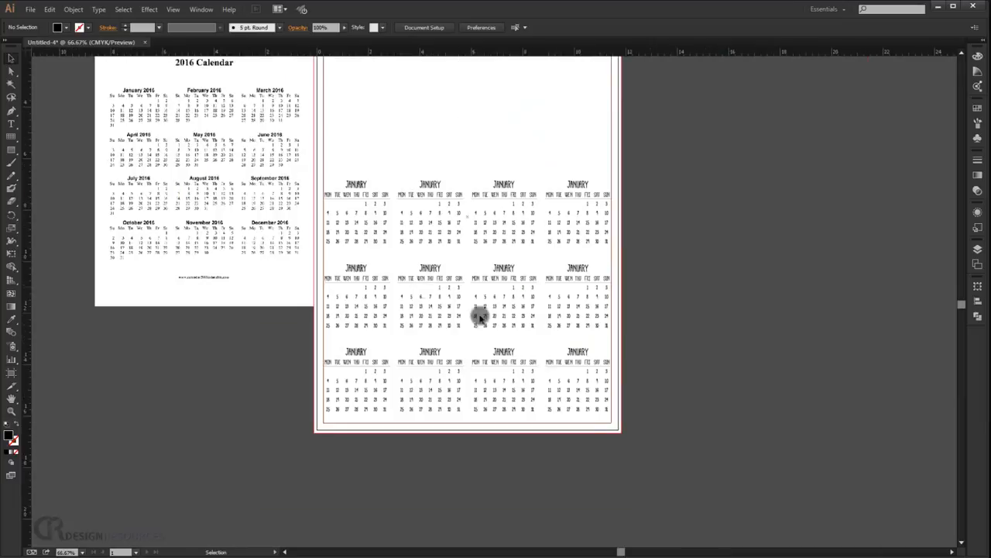
left_click_drag(418, 314, 464, 314)
left_click_drag(282, 172, 282, 289)
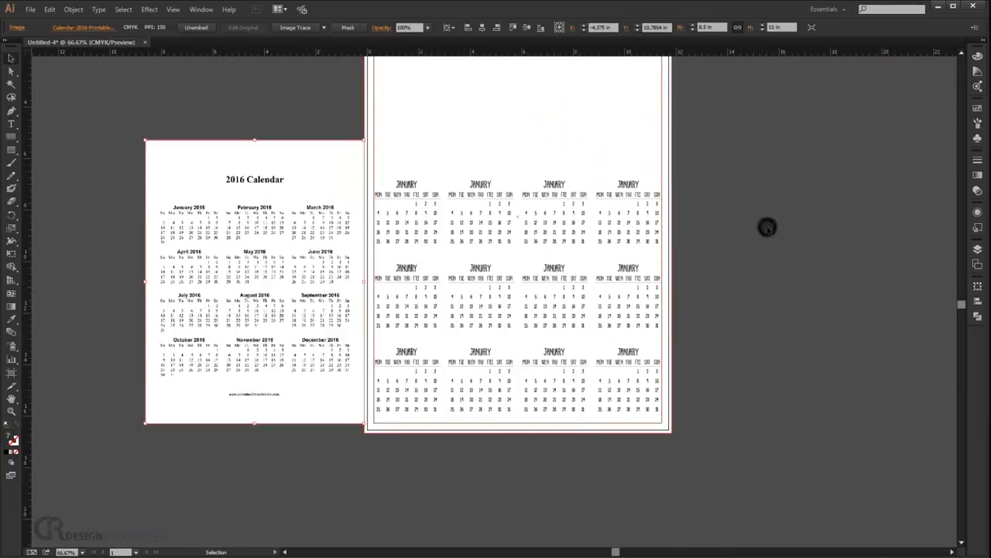
left_click(766, 227)
scroll(515, 281, "up", 1)
left_click_drag(347, 264, 389, 248)
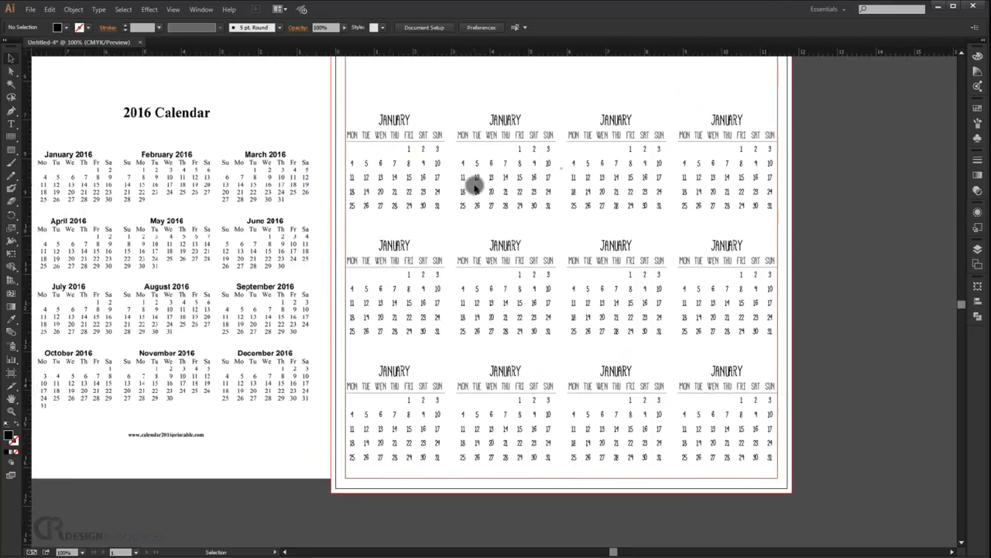
key("space")
left_click_drag(314, 203, 372, 217)
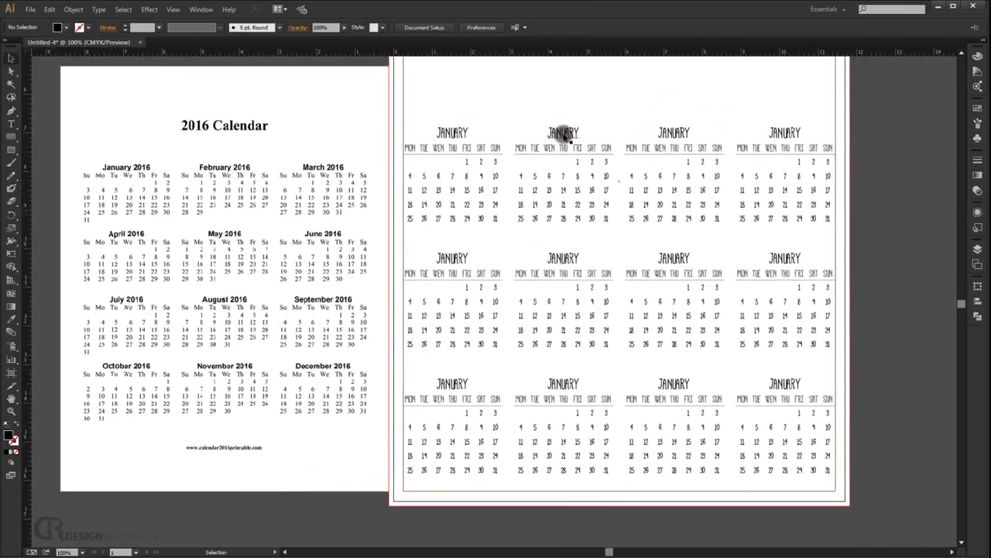
Step: Retitle the eleven copied month blocks in order from FEBRUARY to DECEMBER, keeping the first block as JANUARY
double_click(563, 134)
left_click_drag(580, 132, 537, 132)
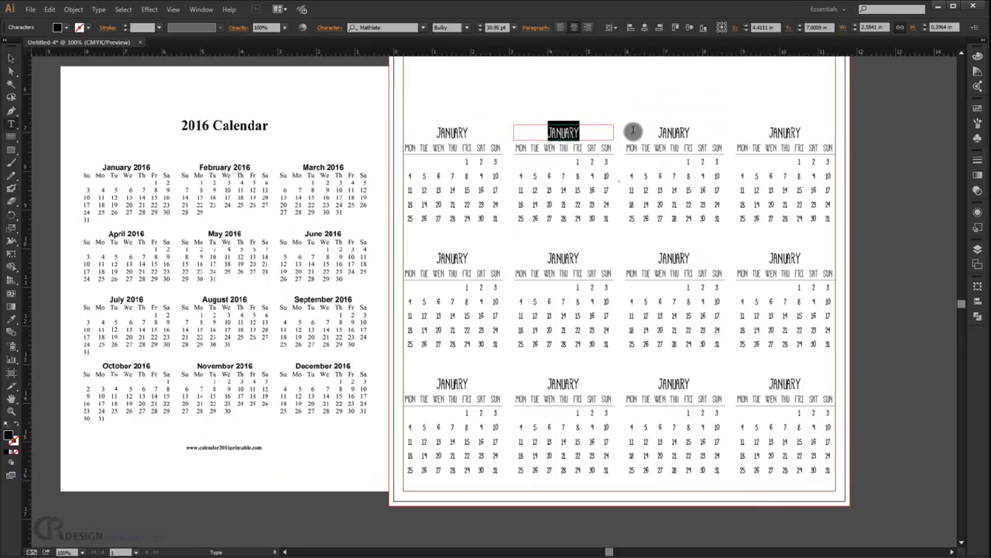
type("FEBR")
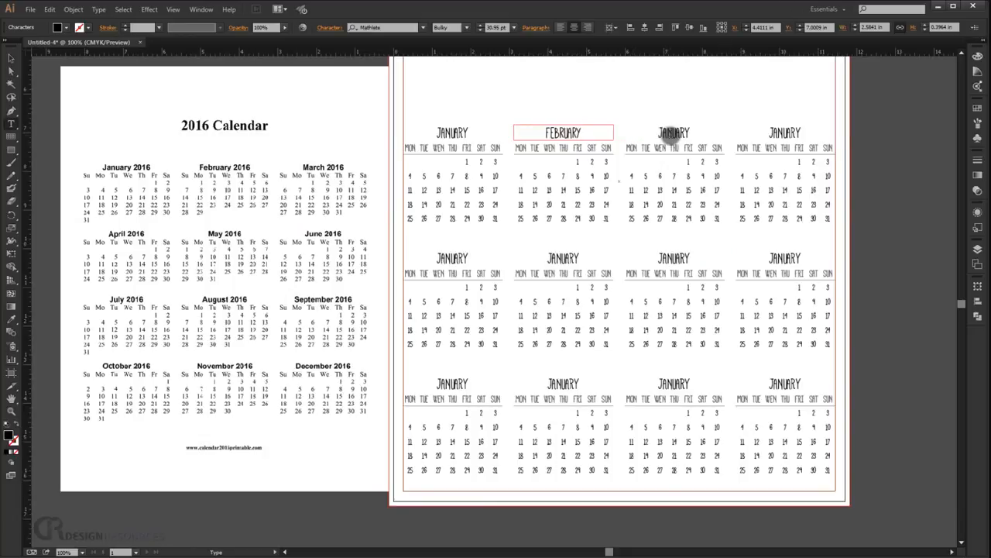
double_click(672, 133)
type("MARCH")
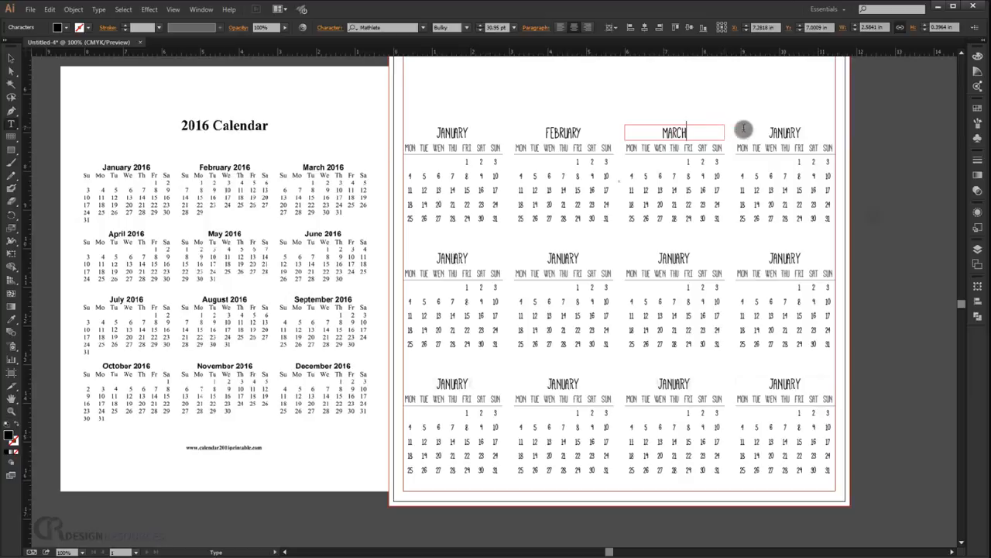
double_click(784, 132)
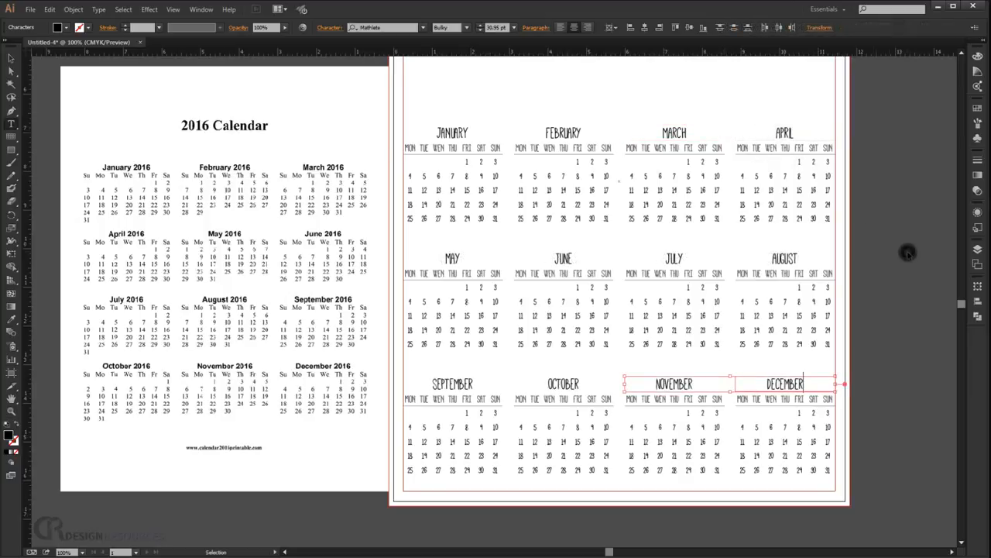
left_click(908, 253, "ctrl")
Step: Shift February's dates so that 1 falls on Monday, and delete 30 and 31 to match the reference calendar
left_click_drag(664, 248, 646, 266)
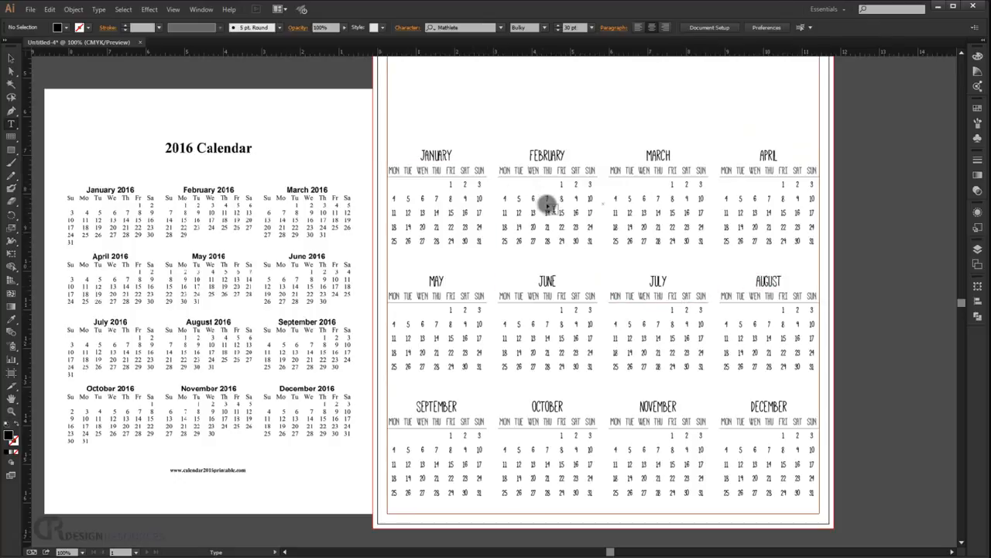
left_click(11, 59)
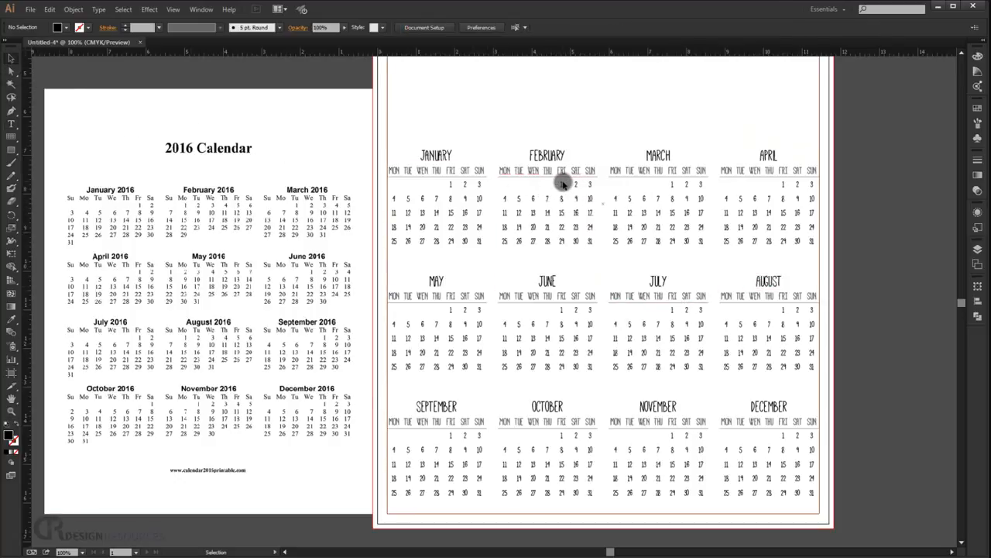
scroll(559, 197, "up", 1)
scroll(559, 197, "up", 1)
left_click_drag(446, 239, 699, 186)
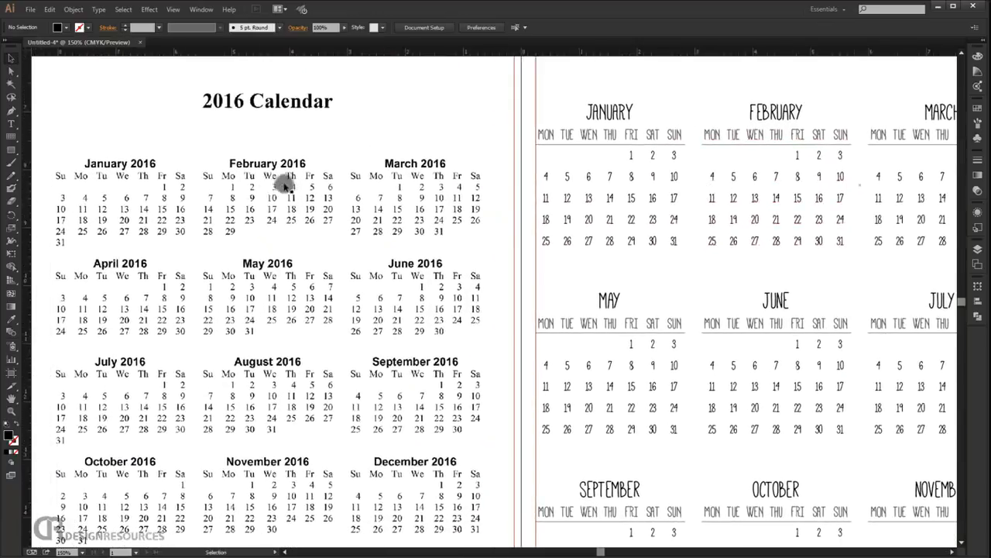
left_click_drag(775, 214, 716, 223)
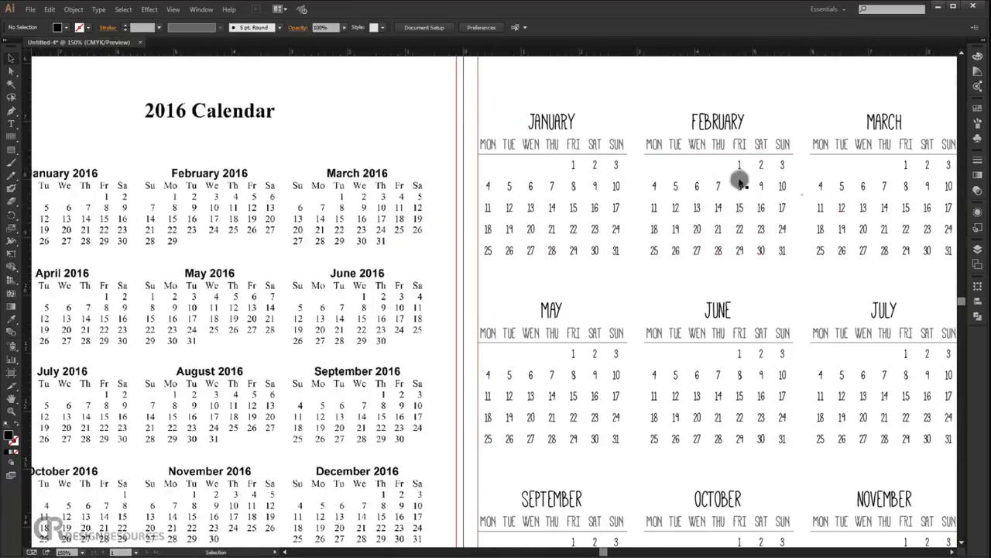
double_click(740, 165)
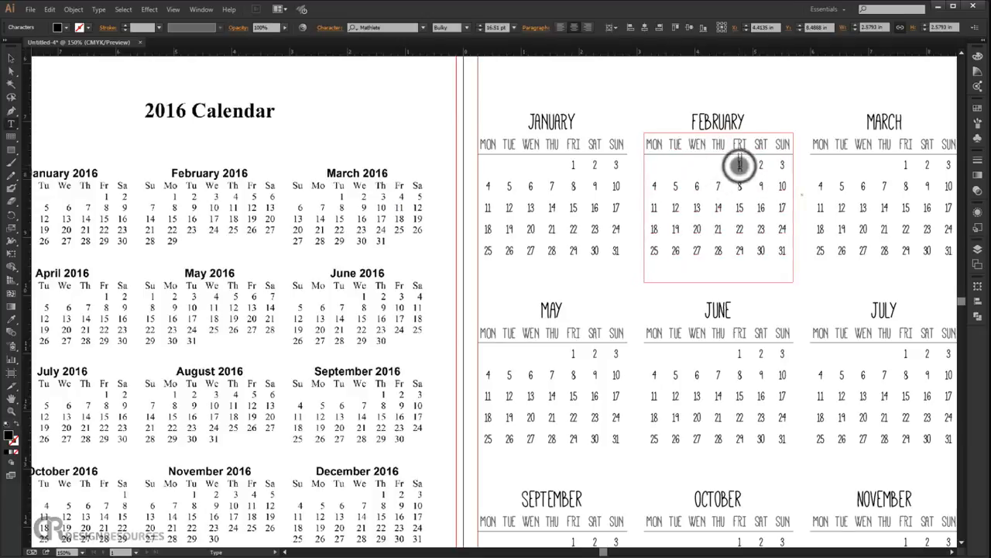
left_click(754, 168)
left_click(741, 168)
left_click(738, 168)
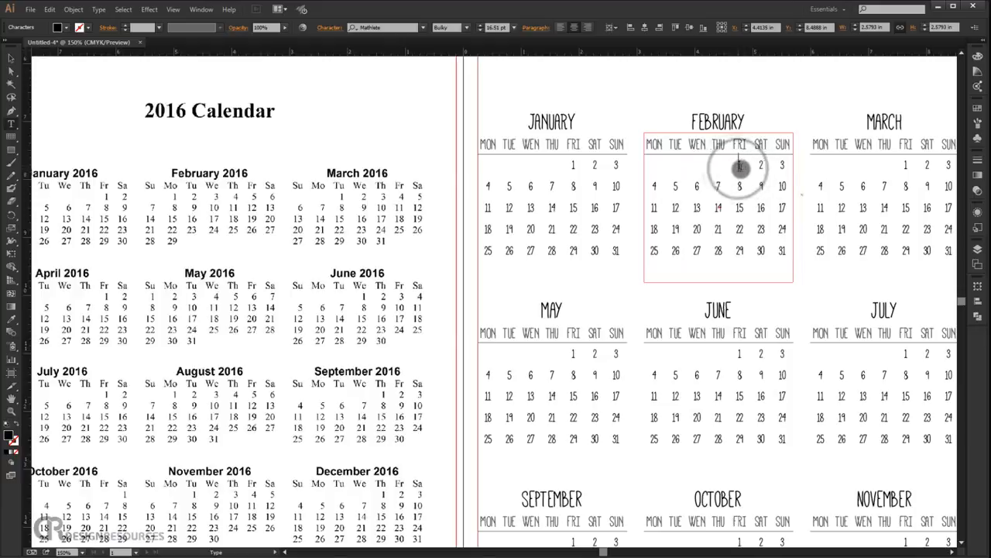
key("BackSpace")
key("BackSpace")
key("BackSpace")
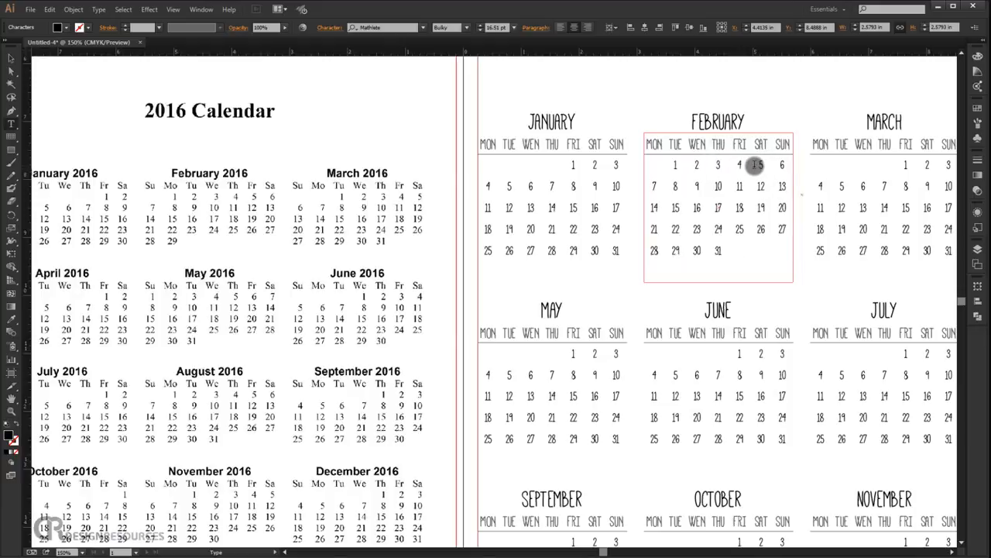
key("BackSpace")
left_click_drag(699, 252, 674, 253)
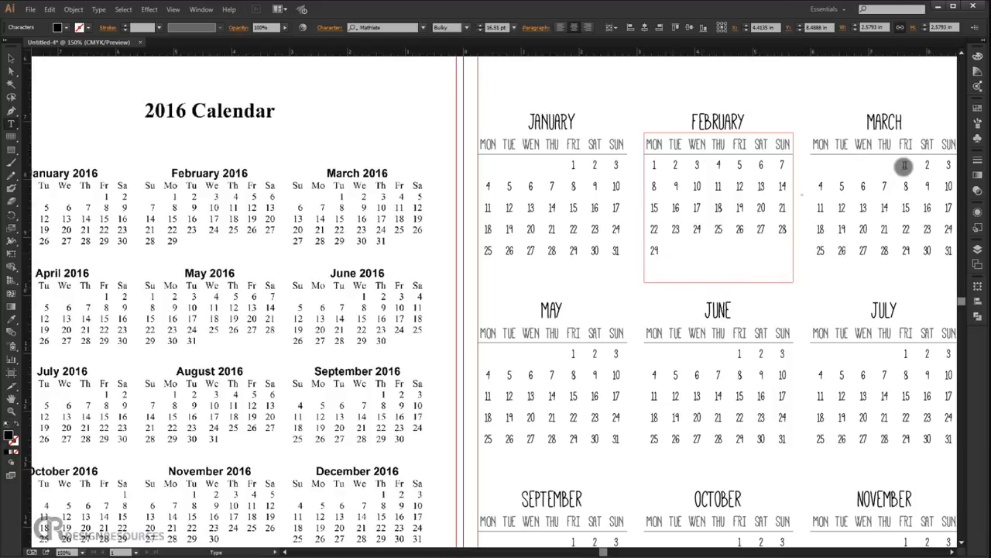
Step: Shift March's dates back so that 1 falls on Tuesday, as in the reference calendar
left_click(905, 168)
left_click(904, 166)
left_click(907, 166)
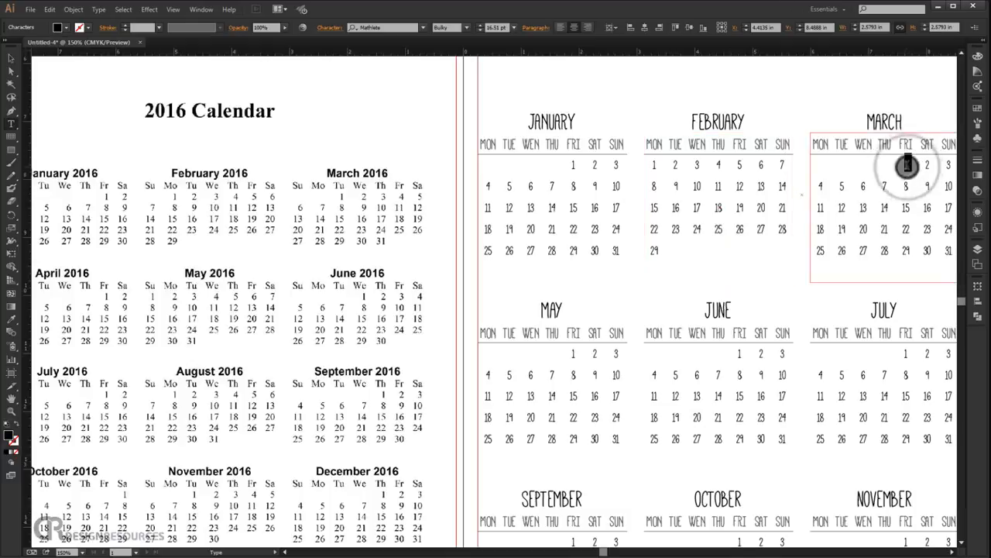
left_click(908, 166)
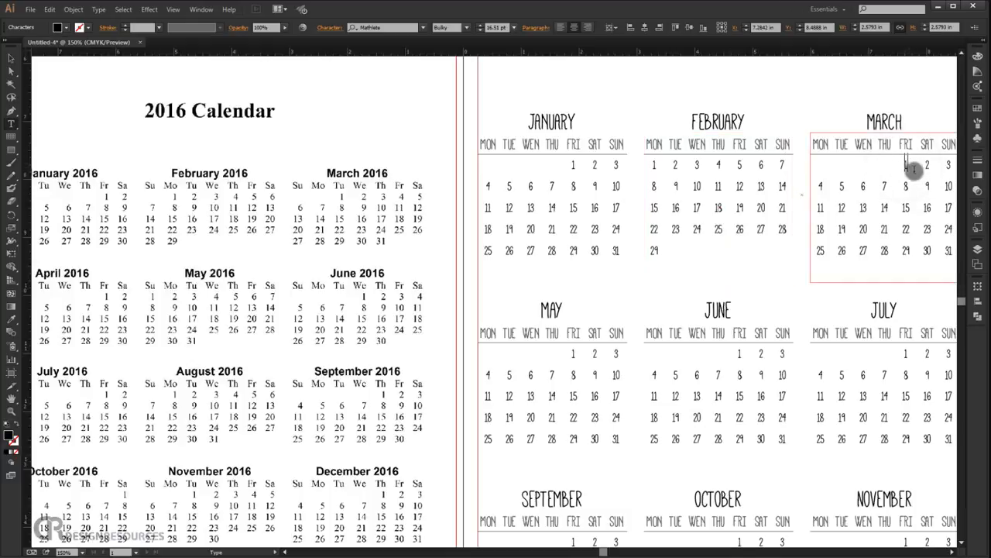
key("BackSpace")
key("BackSpace")
key("BackSpace")
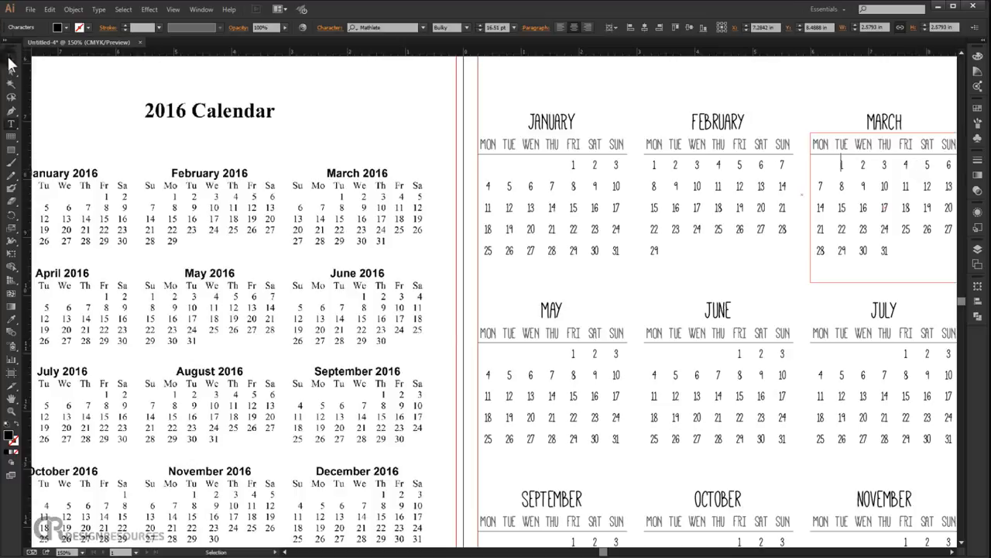
left_click(10, 60)
Step: Delete the 31 from April's dates so that the month ends on 30, and deselect the text
scroll(649, 215, "down", 3)
left_click_drag(699, 230, 583, 254)
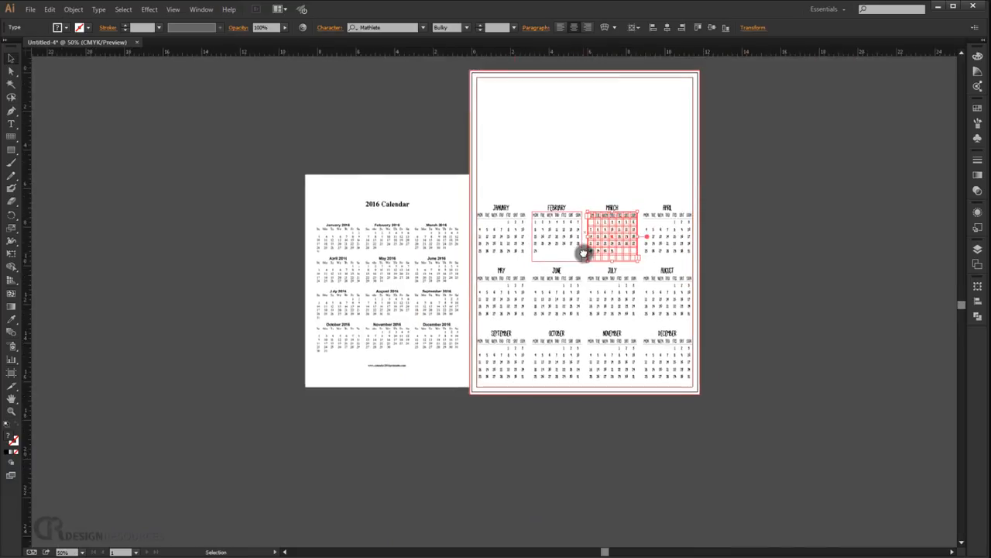
key("ctrl+0")
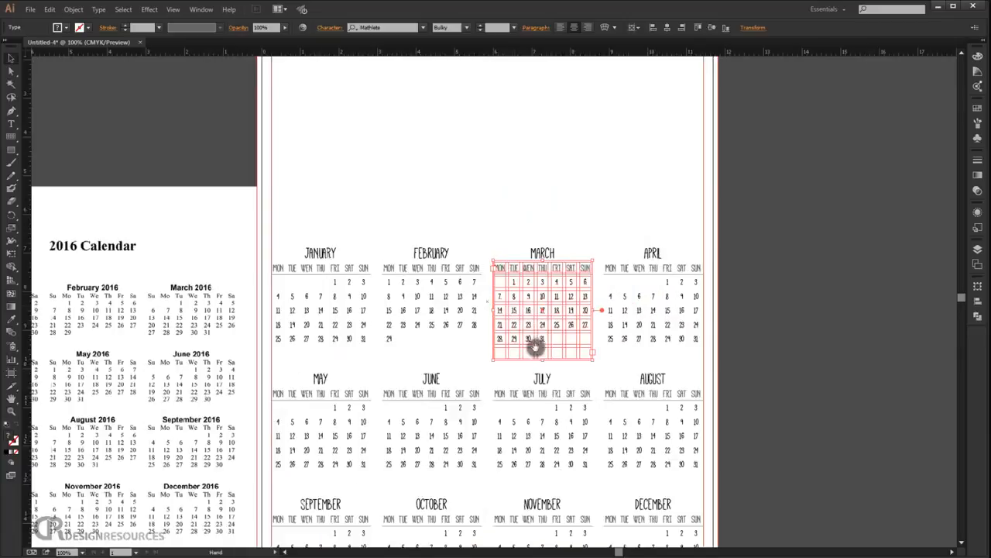
left_click_drag(540, 342, 616, 238)
scroll(625, 222, "up", 2)
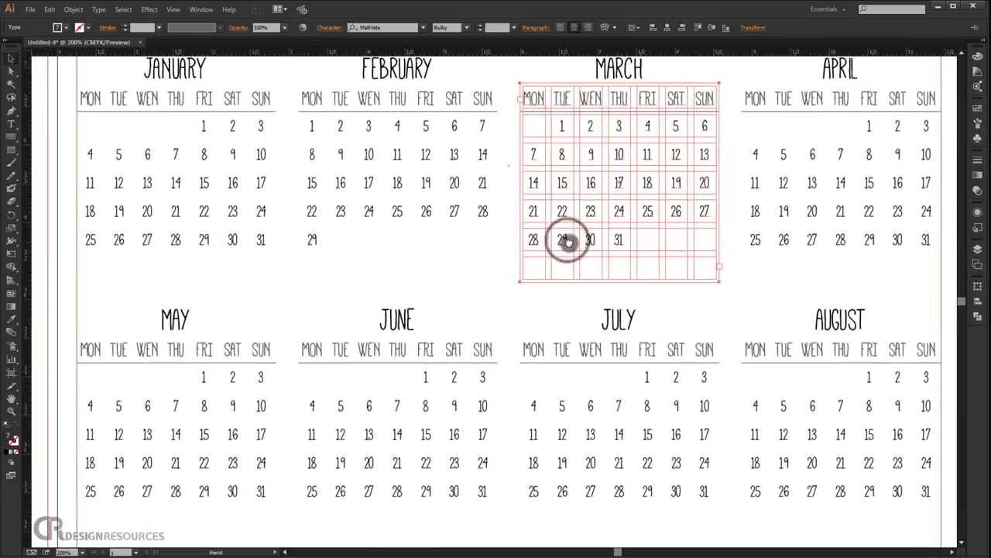
scroll(573, 241, "down", 2)
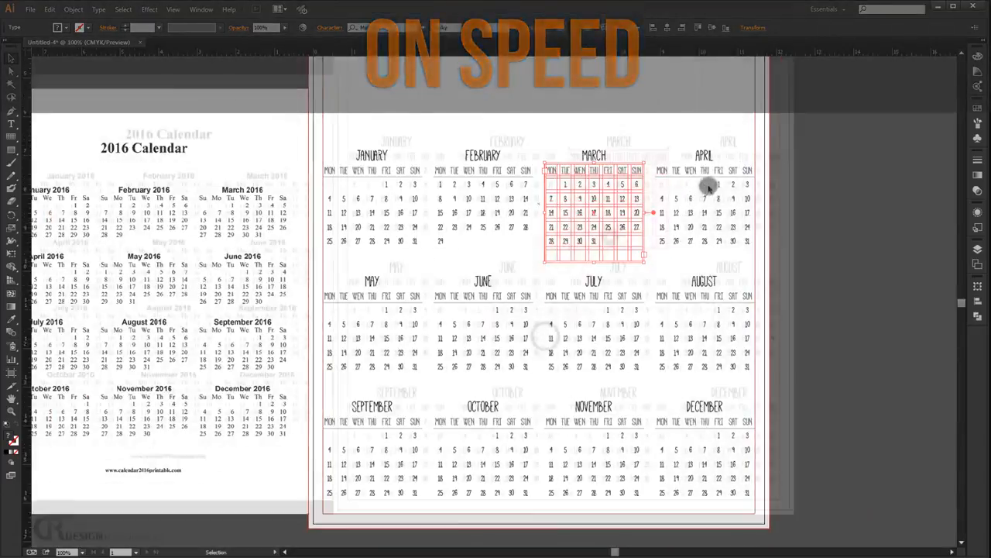
left_click(717, 185)
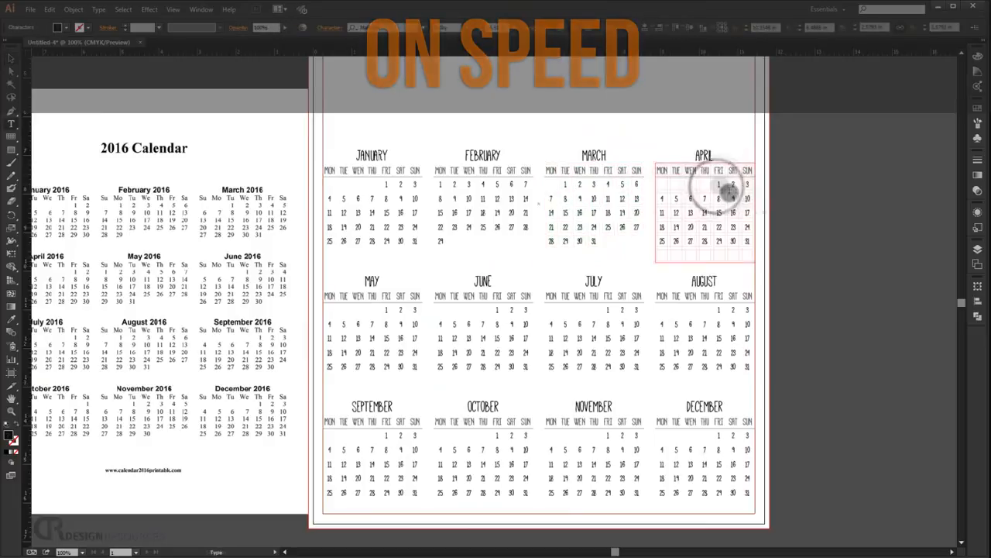
double_click(725, 183)
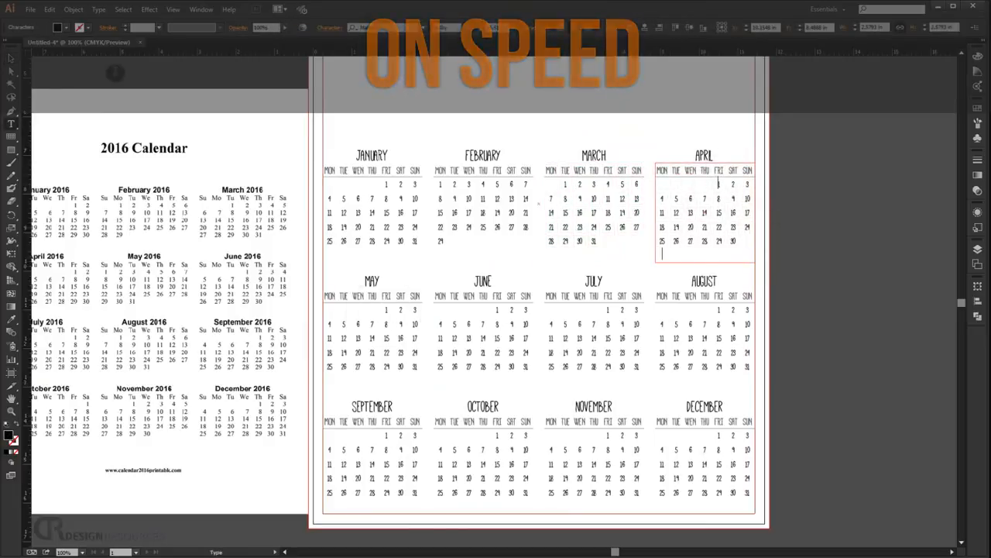
left_click(115, 71, "ctrl")
Step: Match May through October to the reference, starting May on Sunday, June on Wednesday, August on Monday, September on Thursday and October on Saturday
left_click_drag(203, 190, 283, 192)
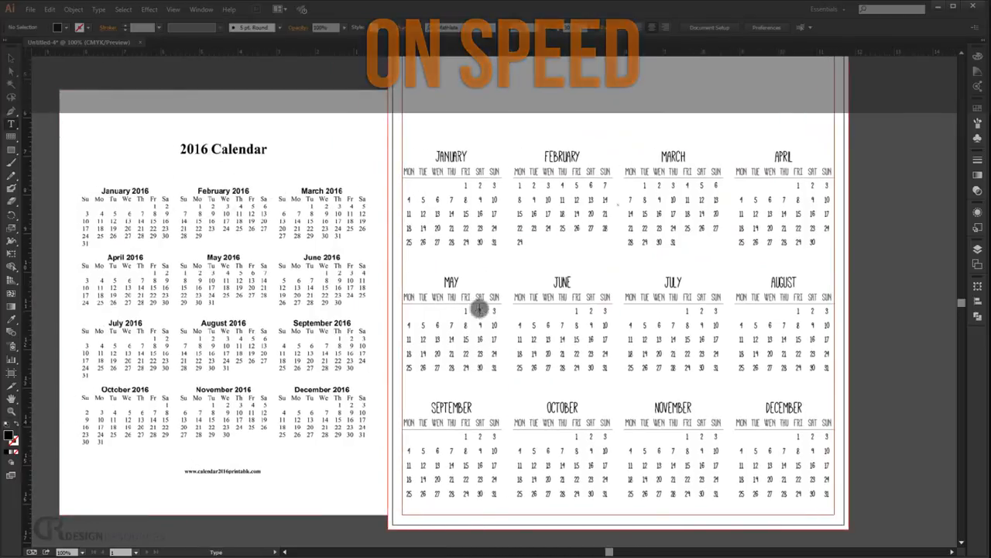
left_click(471, 308)
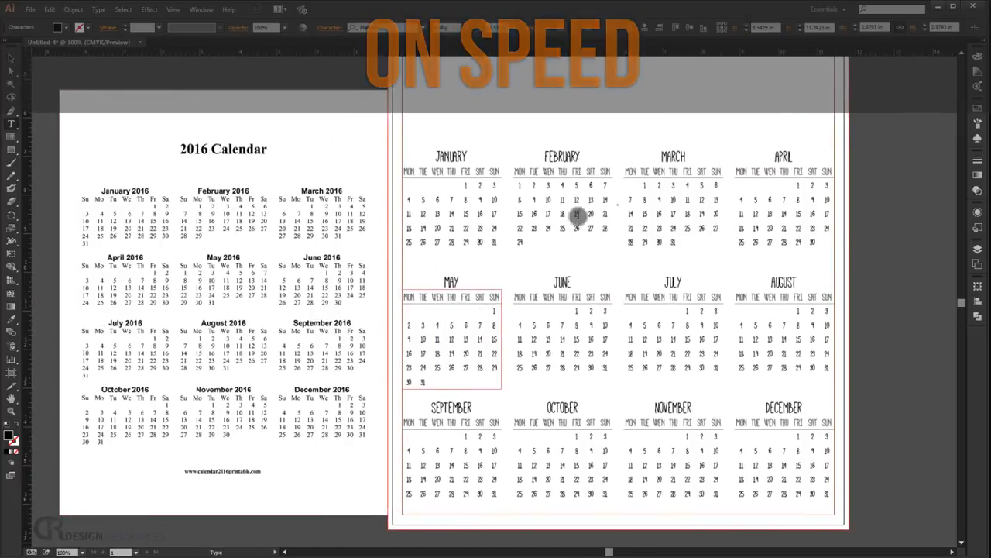
left_click(576, 313)
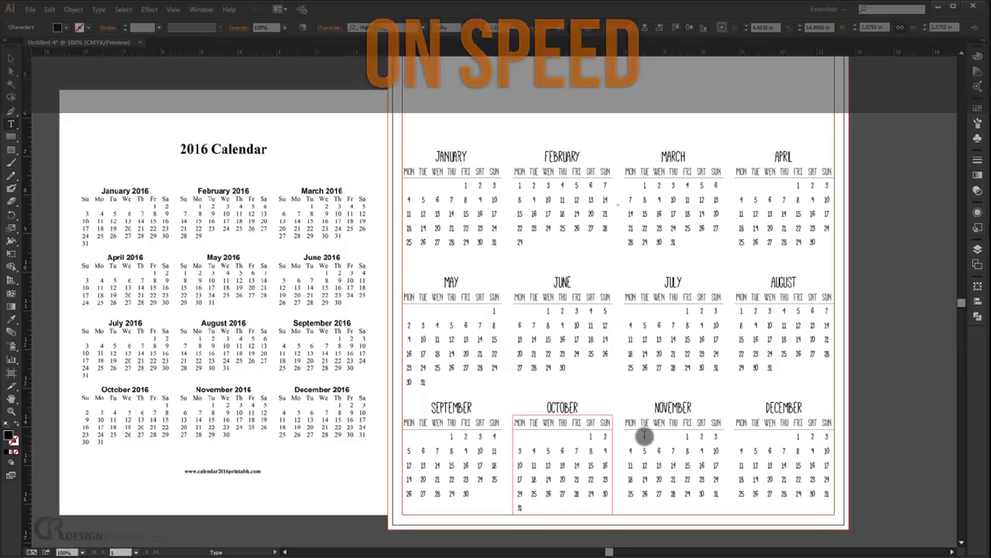
Step: Shift November's dates so that 1 falls on Tuesday, and delete the 31 at the end of the month
left_click(684, 436)
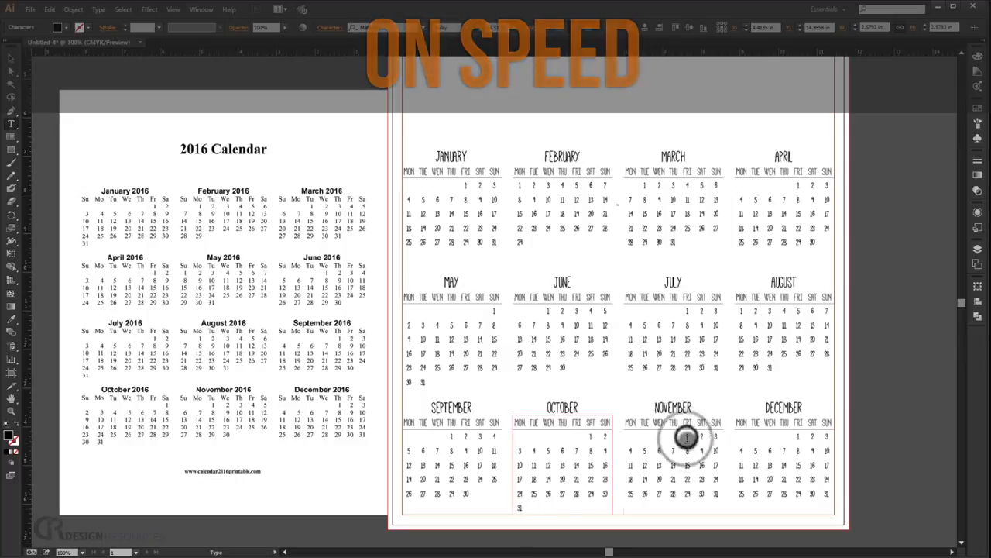
key("BackSpace")
key("BackSpace")
key("BackSpace")
left_click(798, 438)
left_click(676, 498)
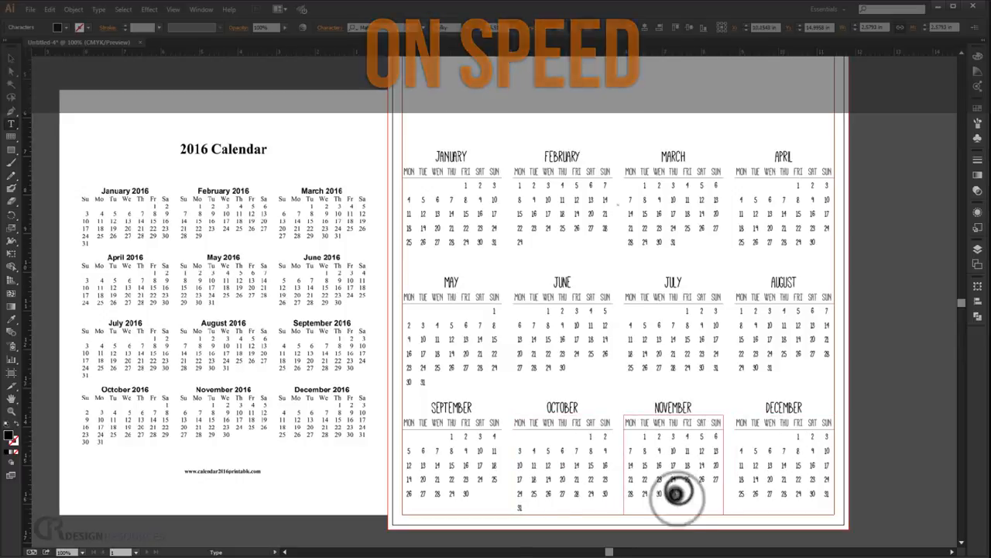
double_click(675, 495)
key("BackSpace")
Step: Shift December's dates back so that 1 falls on Thursday, and deselect the text frame
left_click(792, 436)
key("BackSpace")
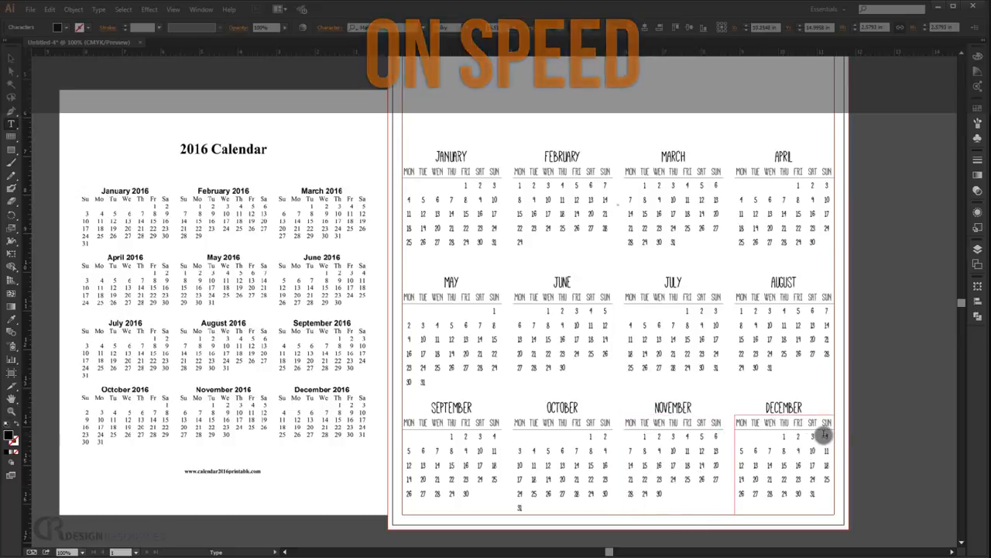
key("Escape")
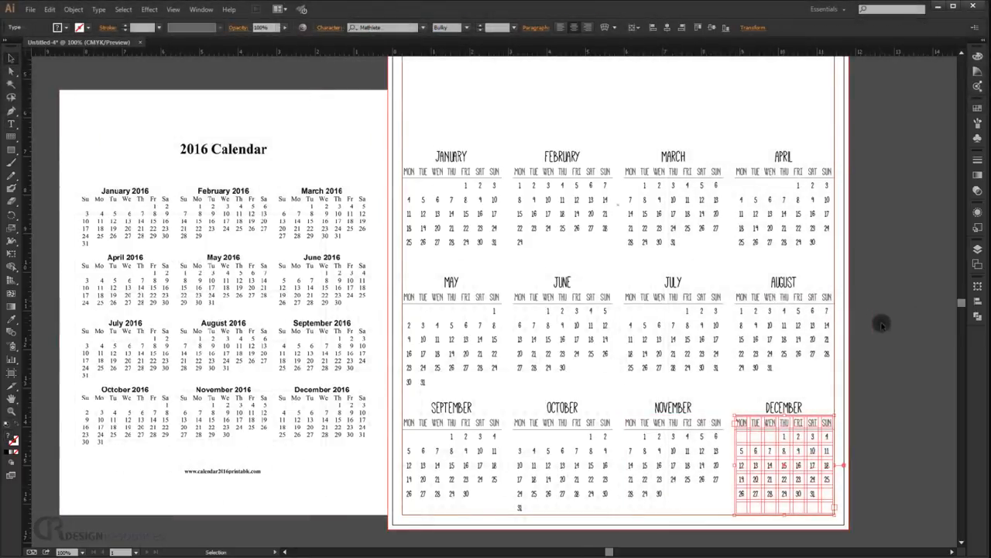
left_click(924, 312)
Step: Delete the 2016 reference calendar image beside the artboard
key("ctrl+minus")
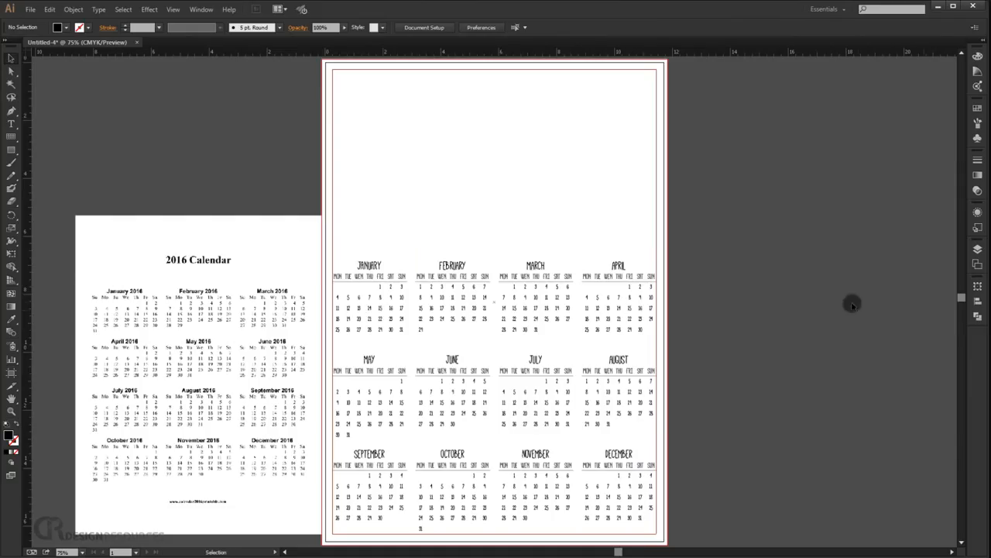
scroll(448, 380, "up", 1)
left_click_drag(476, 339, 608, 262)
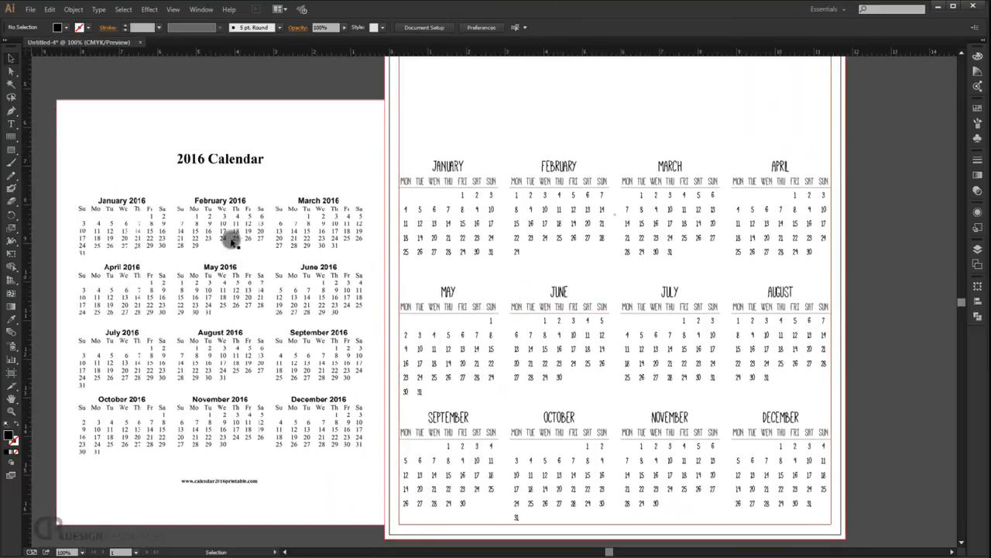
left_click(212, 189)
key("Delete")
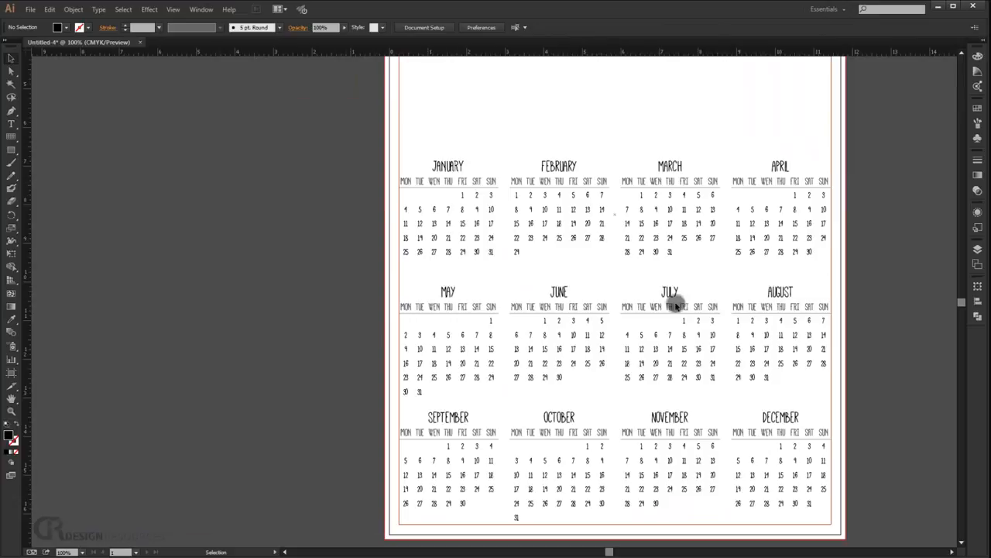
Step: Switch to the file explorer and open 01.ai from the Analytical-and-creative-brain folder in Illustrator
left_click_drag(695, 280, 609, 309)
key("ctrl+minus")
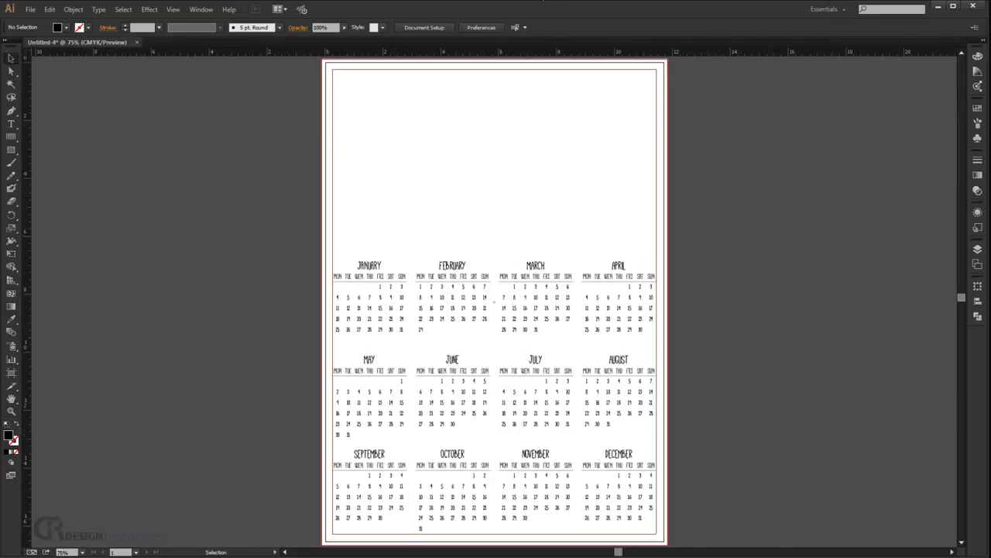
key("alt+Tab")
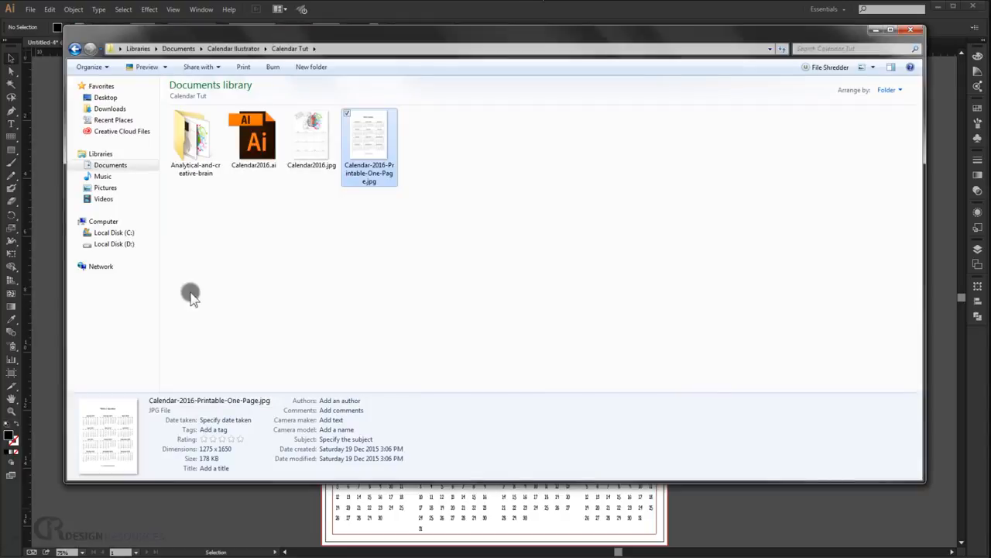
double_click(194, 150)
left_click(196, 152)
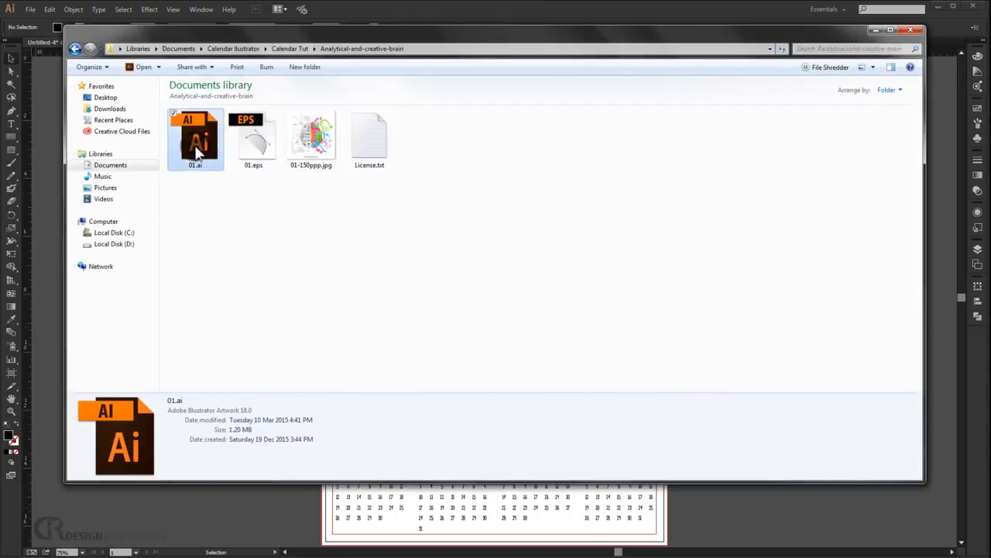
double_click(196, 152)
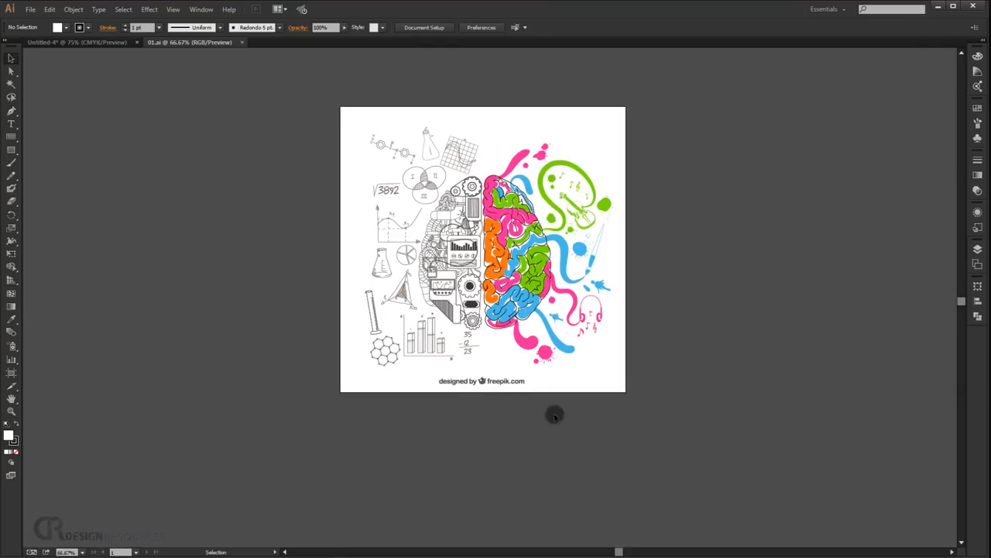
Step: Copy the whole brain illustration into the calendar document, scale it to about 5.6 in wide, and center it horizontally above the months
left_click_drag(692, 453, 308, 110)
left_click_drag(470, 228, 507, 213)
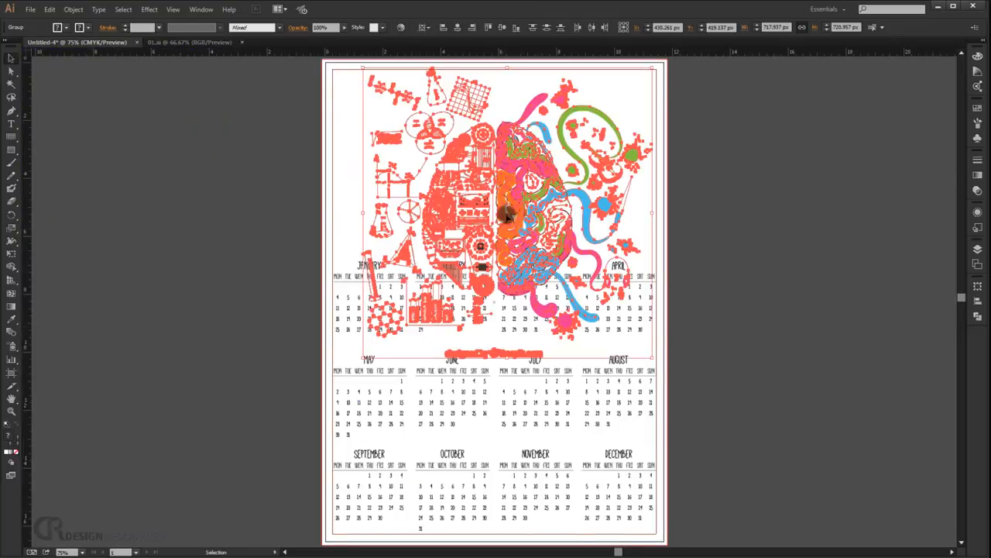
left_click_drag(653, 359, 588, 294)
left_click_drag(516, 229, 502, 167)
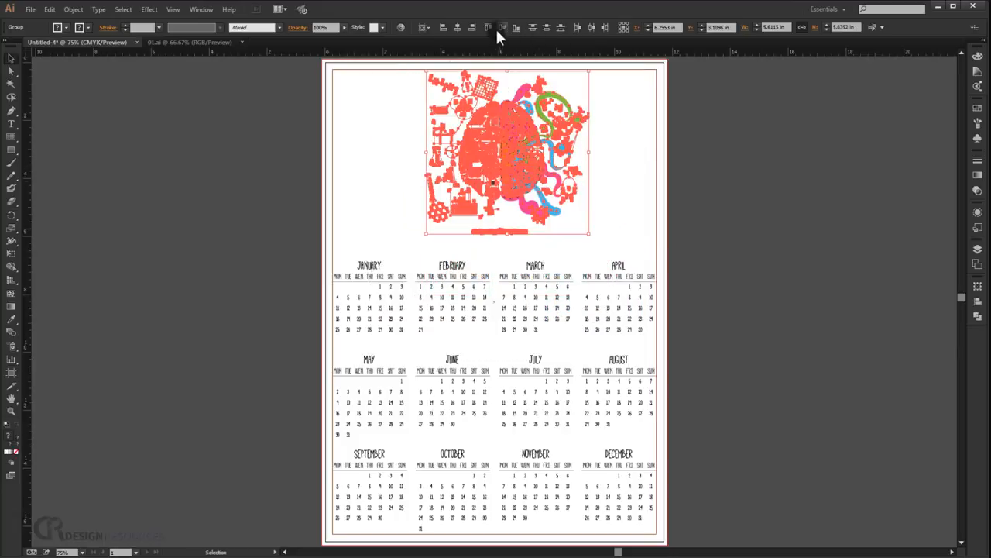
left_click(457, 27)
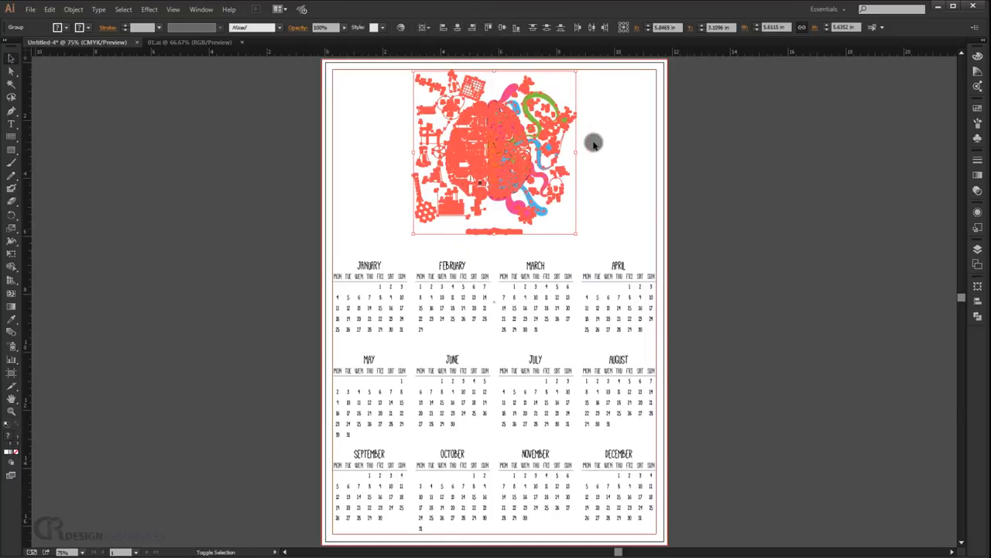
Step: Enlarge the brain illustration to about 6.3 in wide so it nearly reaches the month headings, and deselect it
left_click_drag(576, 236, 600, 254)
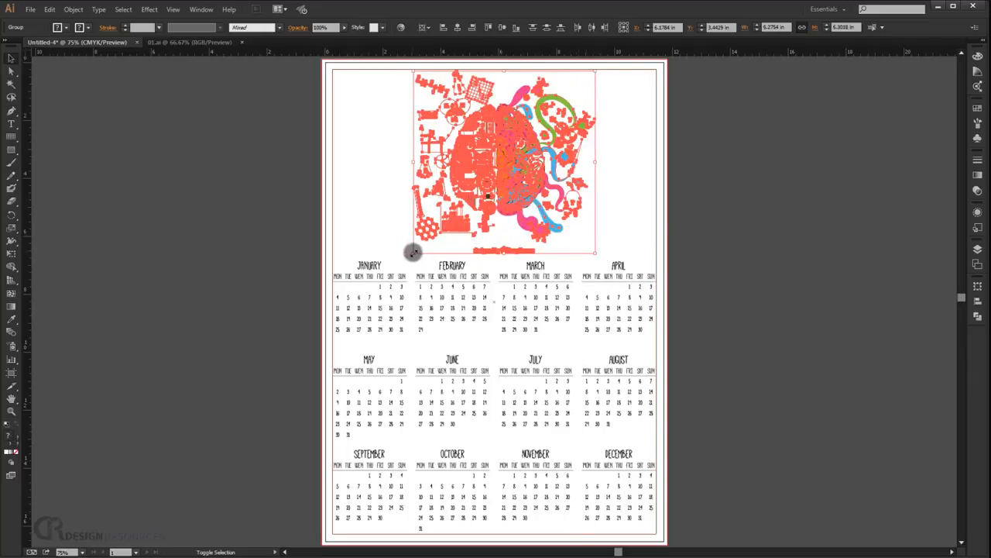
mouse_move(413, 251)
left_mouse_down()
mouse_move(398, 236)
mouse_move(411, 255)
left_mouse_up()
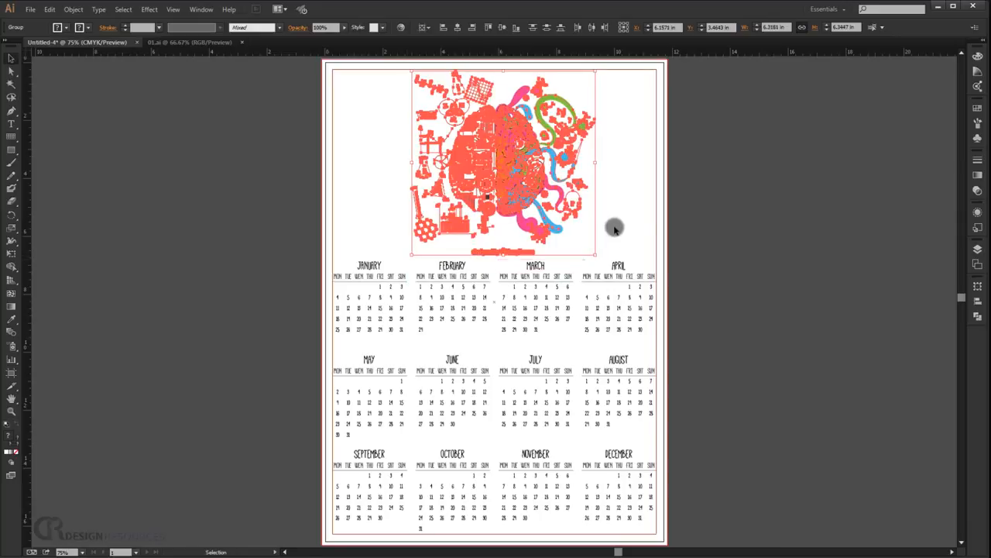
left_click(651, 210)
Step: Nudge the "designed by freepik.com" credit up and slightly left so it sits directly beneath the brain artwork, and deselect it
scroll(422, 314, "up", 3)
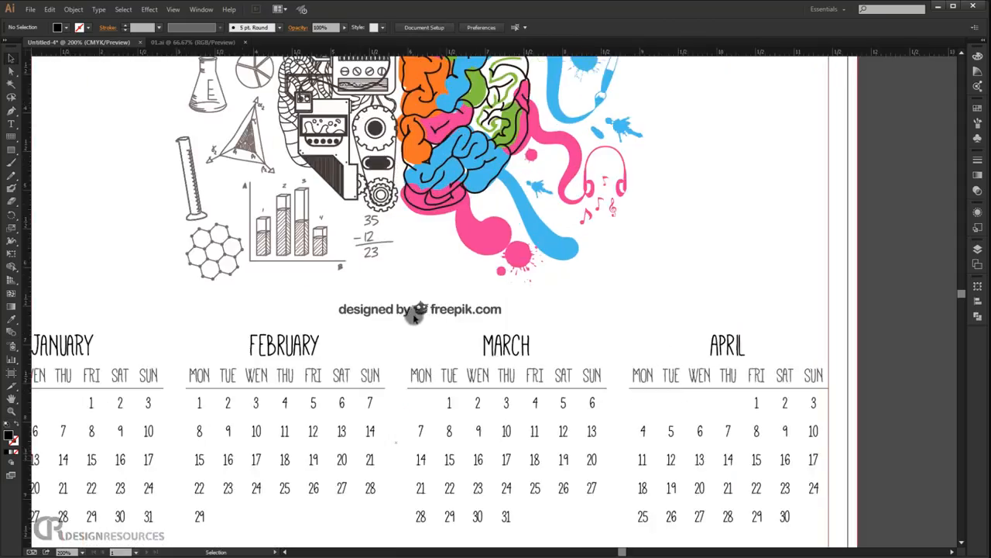
left_click(414, 309)
key("shift+Up")
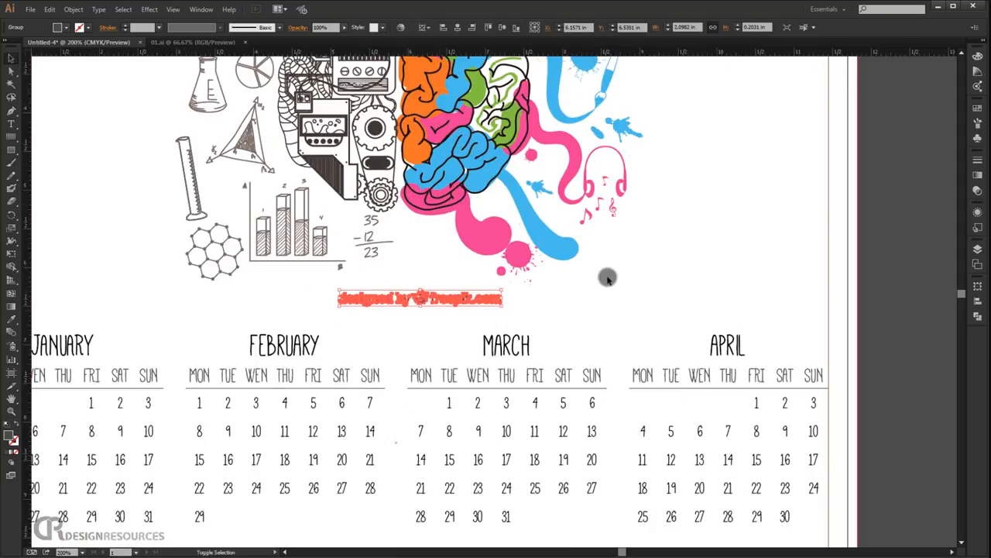
key("shift+Up")
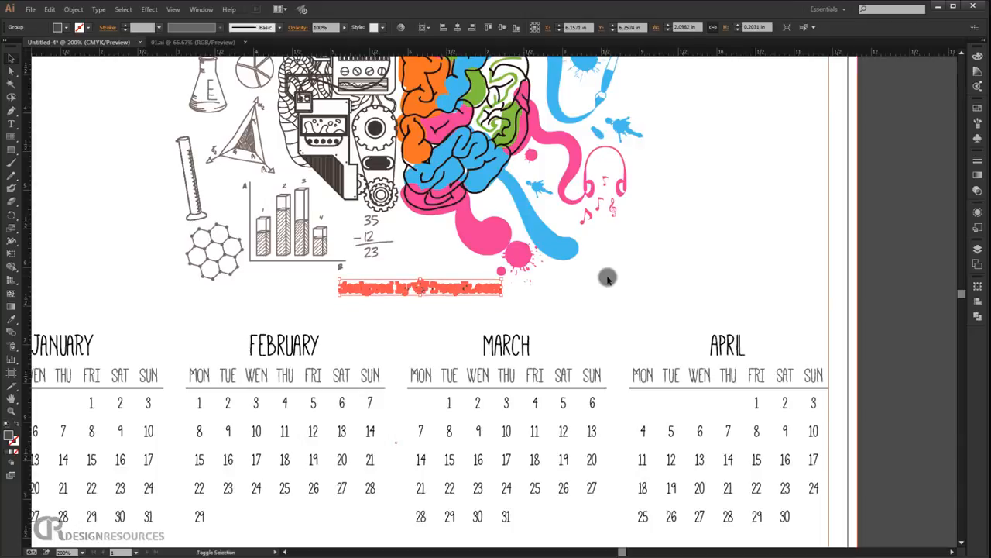
key("shift+Left")
key("shift+Up")
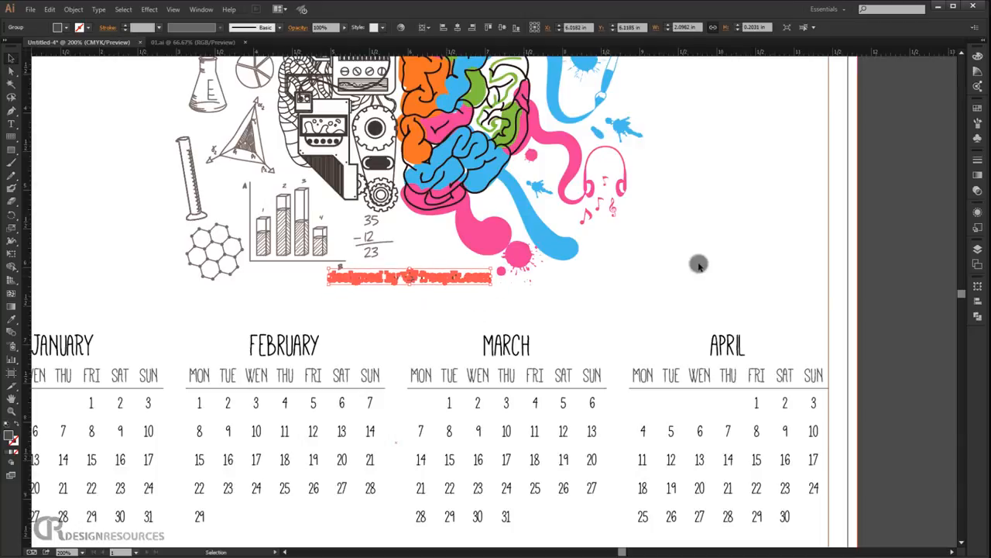
left_click(729, 261)
Step: Add the text 2016 in the empty area to the left of the brain illustration
scroll(504, 296, "down", 1)
left_click_drag(246, 291, 455, 489)
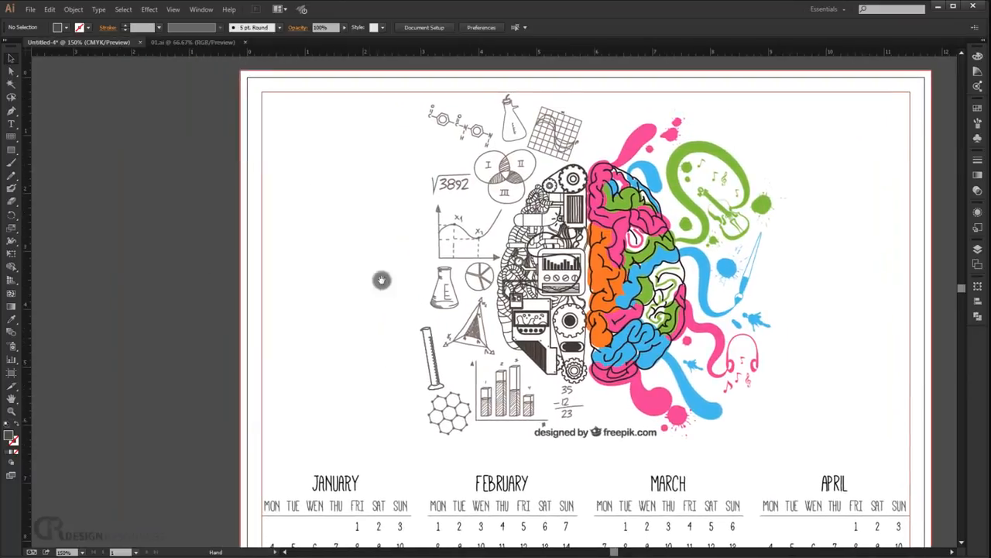
left_click_drag(437, 229, 454, 234)
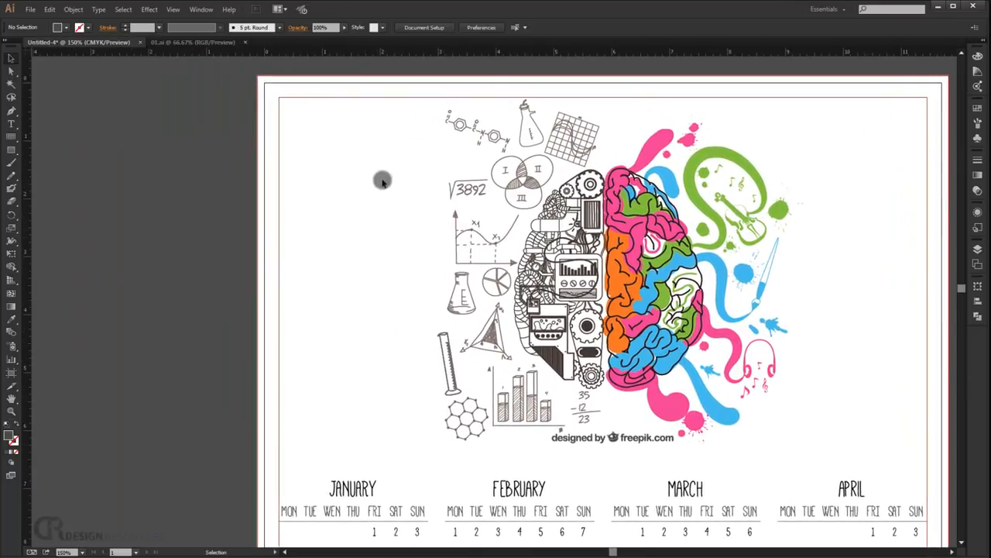
left_click(12, 124)
left_click(339, 208)
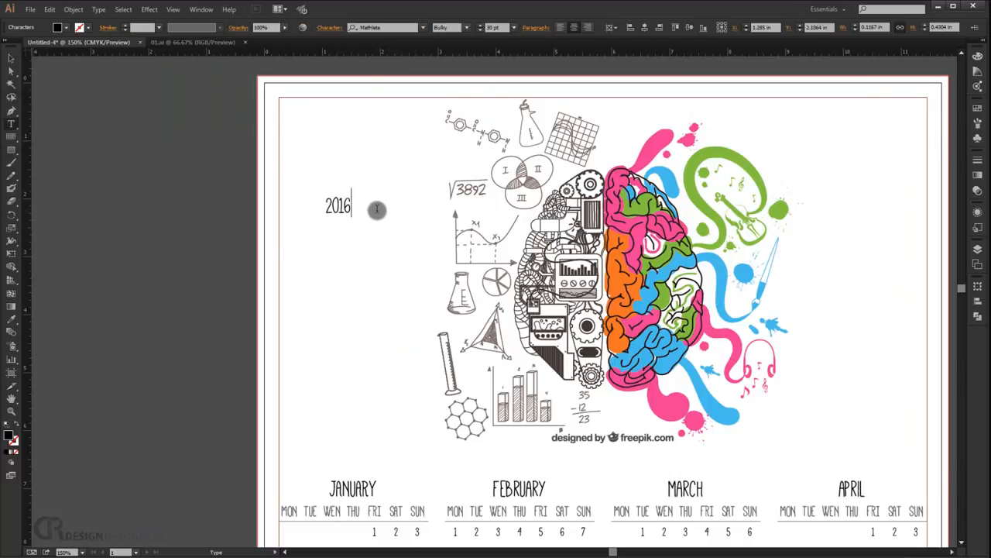
Step: Set the 2016 title's font size to 180 pt and its font style to Skinny
left_click_drag(376, 210, 239, 206)
left_click(494, 27)
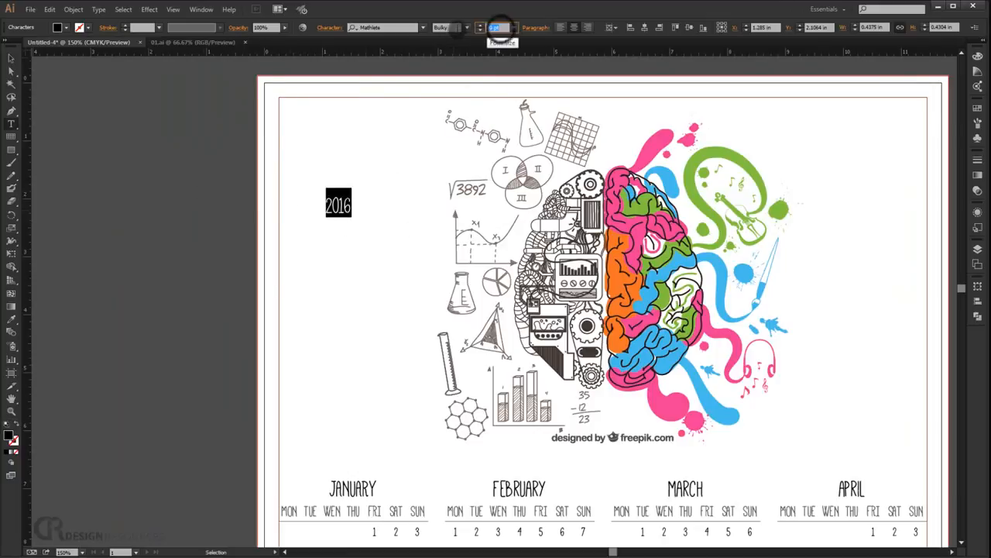
type("180")
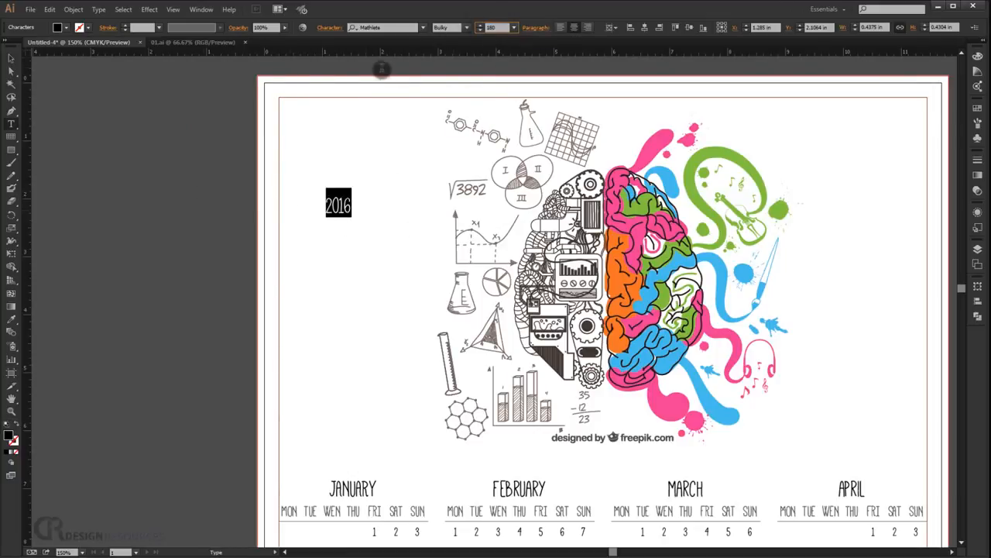
key("Return")
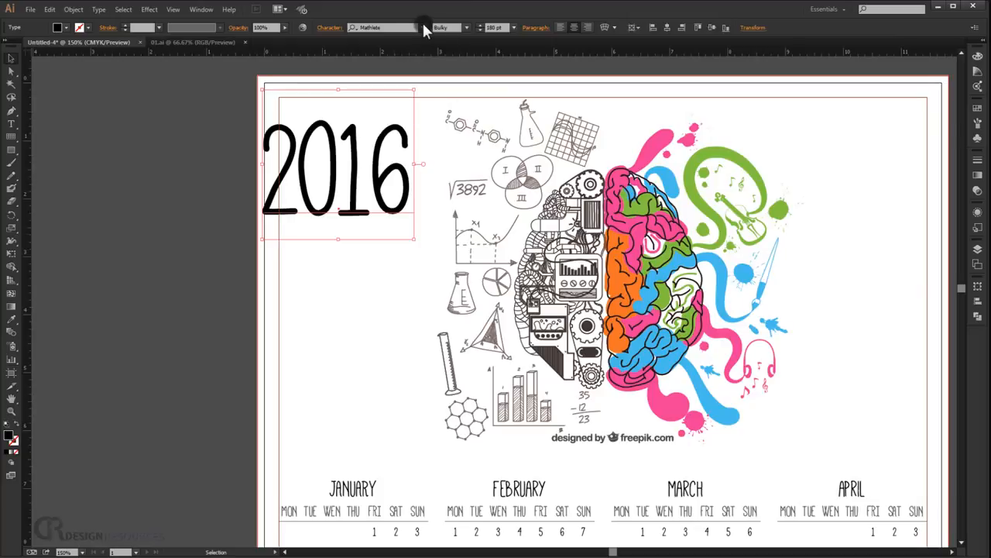
left_click(465, 27)
left_click(449, 45)
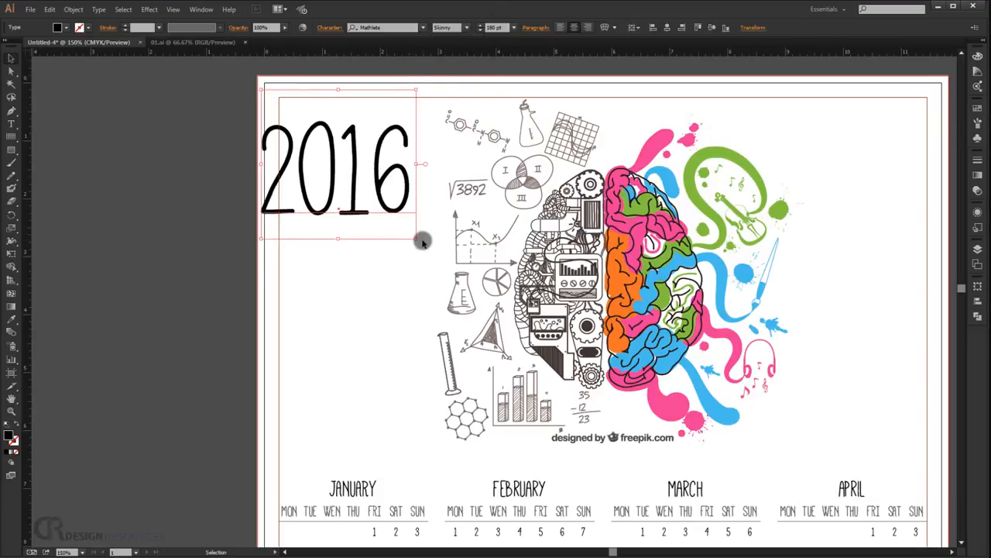
Step: Rotate the 2016 title counterclockwise about 30°, enlarge it to about 191 pt, and place it in the page's upper-left corner
left_click_drag(421, 241, 446, 189)
left_click_drag(366, 188, 402, 192)
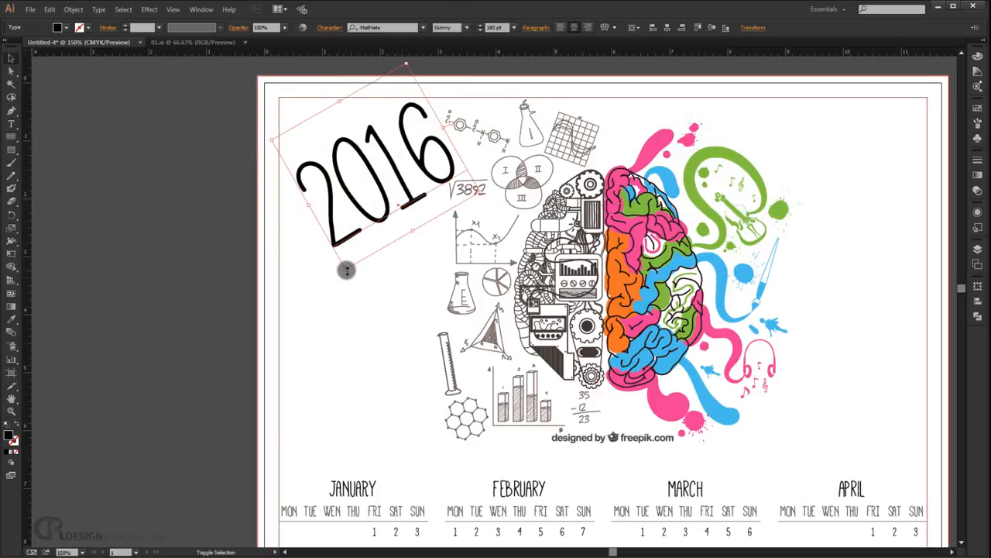
left_click_drag(346, 269, 352, 285)
left_click_drag(370, 234, 367, 223)
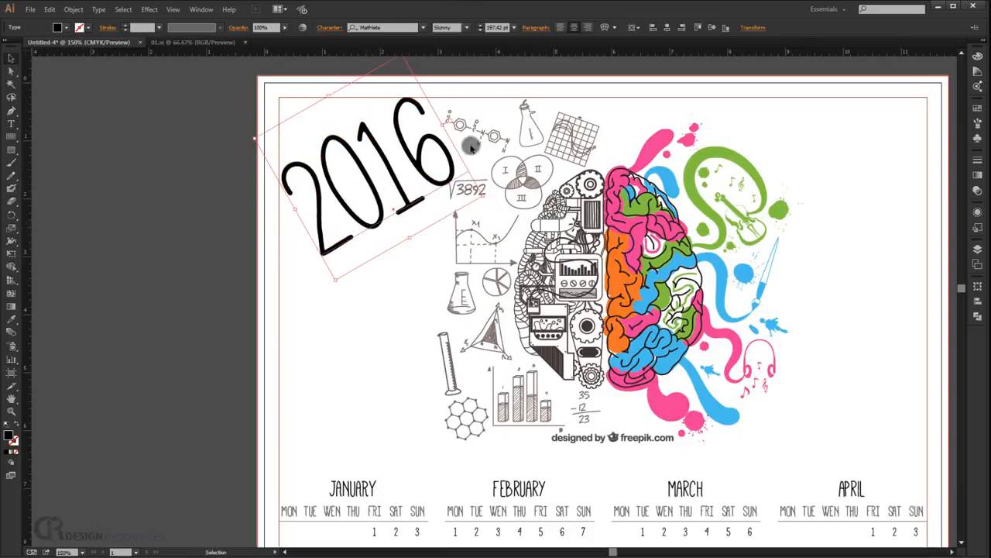
left_click_drag(472, 194, 416, 188)
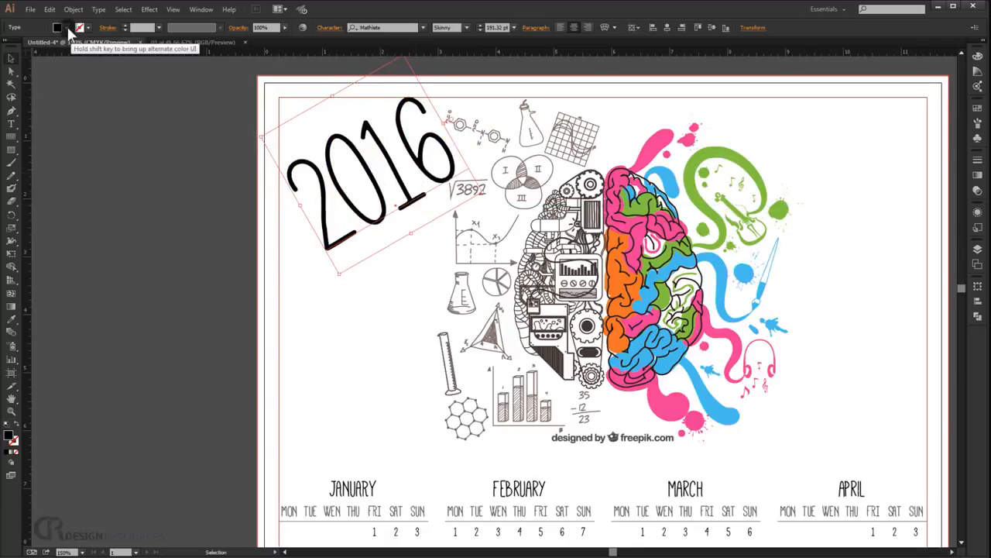
Step: Change the 2016 title's fill to a dark gray swatch, deselect it, and fit the artboard in the window
left_click(65, 28)
left_click(24, 77)
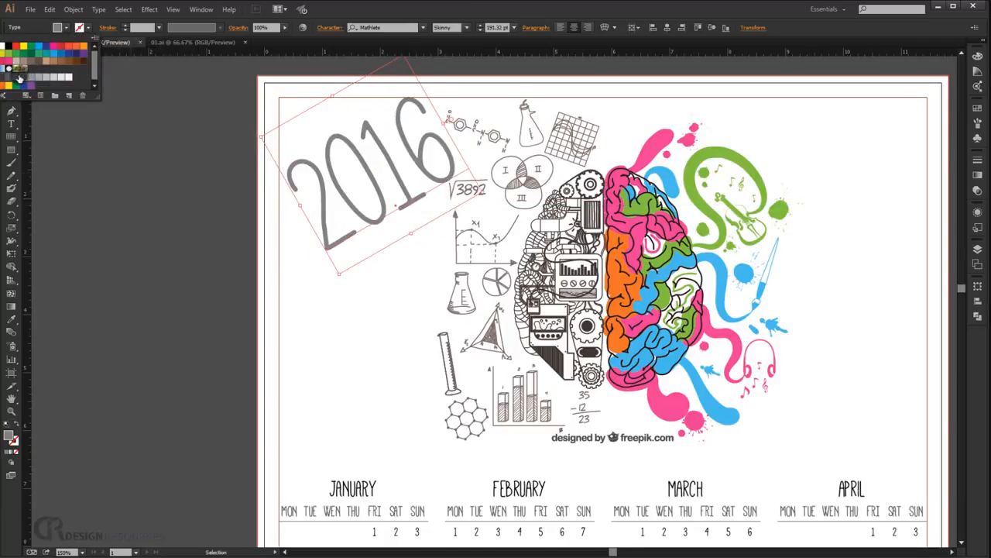
left_click(17, 77)
left_click(419, 325)
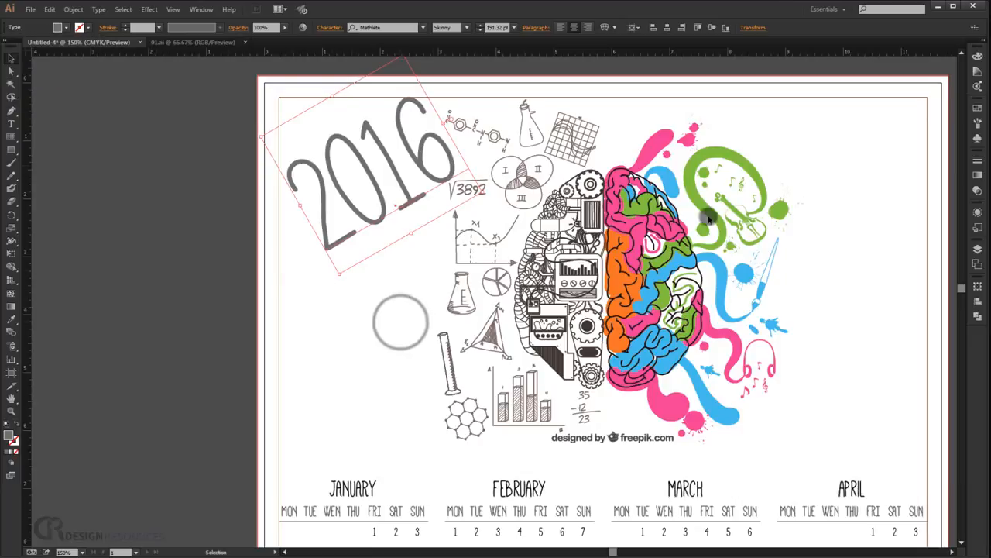
left_click(233, 285)
key("a")
key("ctrl+0")
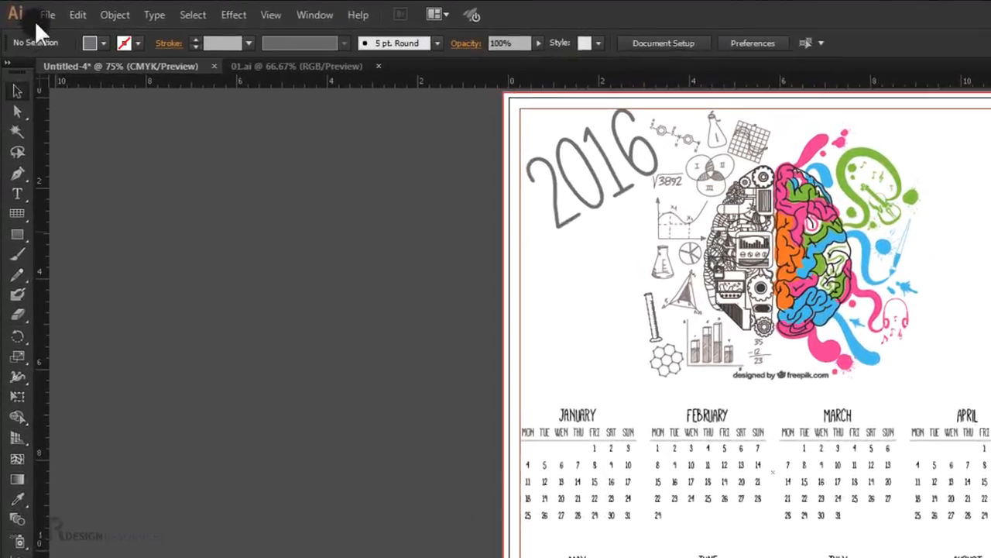
Step: Save the calendar as an Adobe PDF file named Calendar2016
left_click(30, 10)
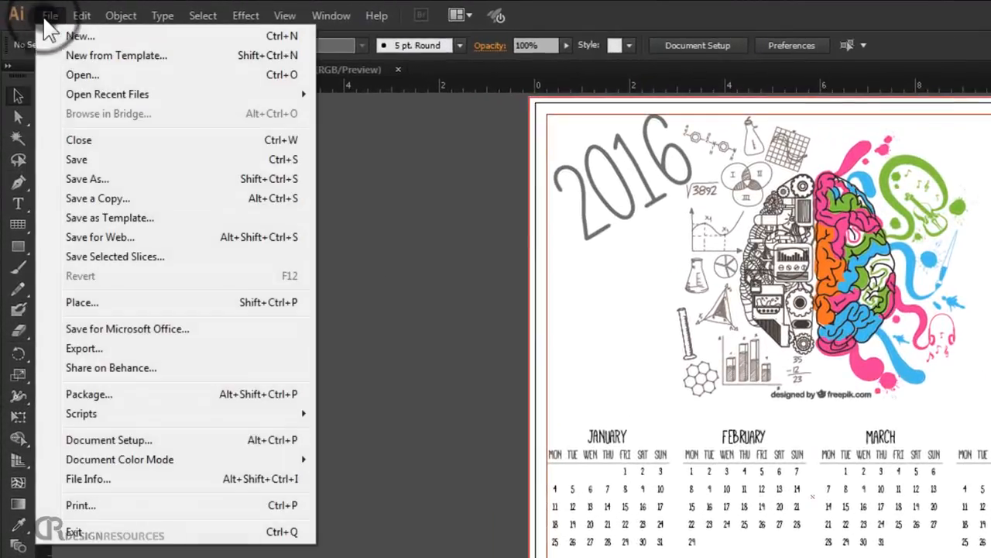
left_click(124, 180)
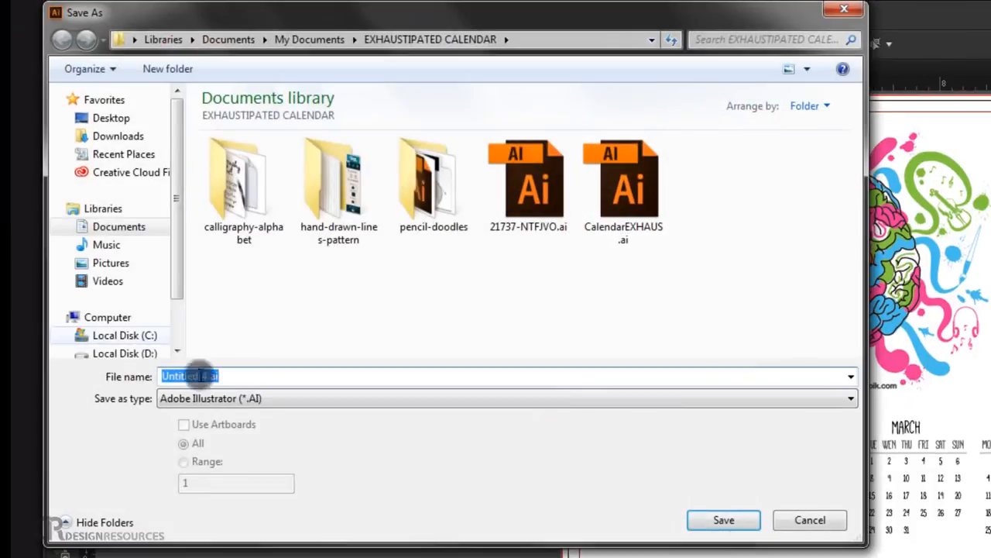
left_click(212, 399)
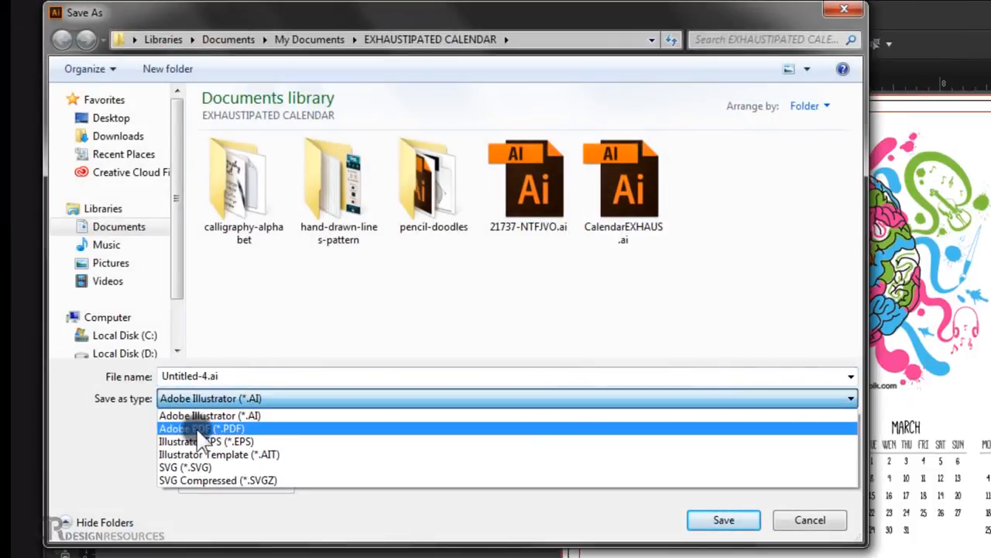
left_click(198, 428)
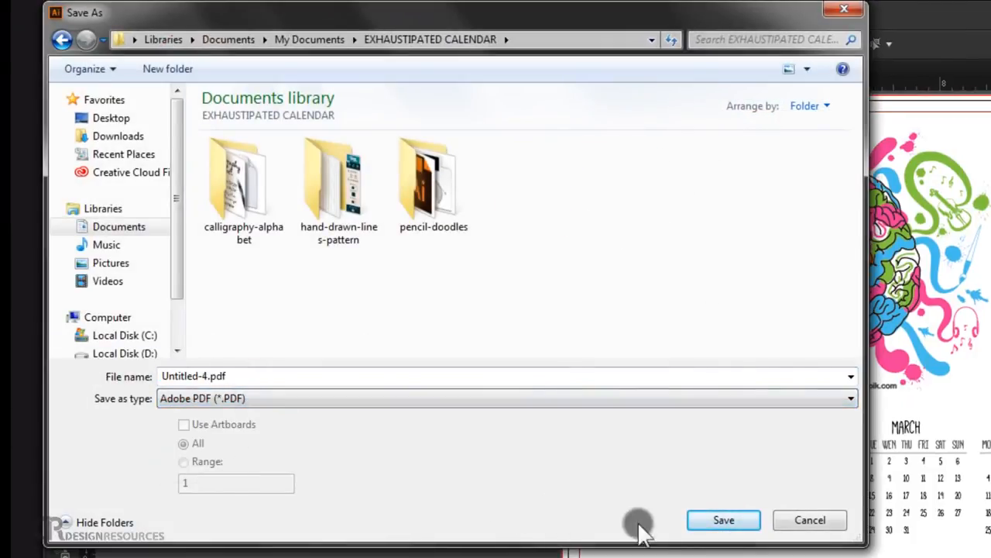
double_click(205, 375)
left_click(208, 376)
left_click_drag(208, 376, 126, 371)
type("Calendar2016")
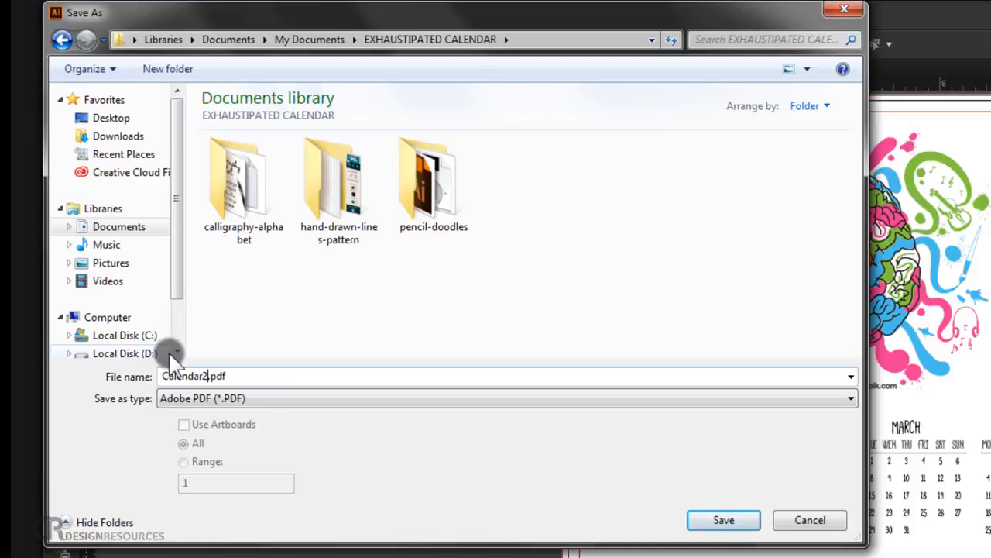
left_click(746, 524)
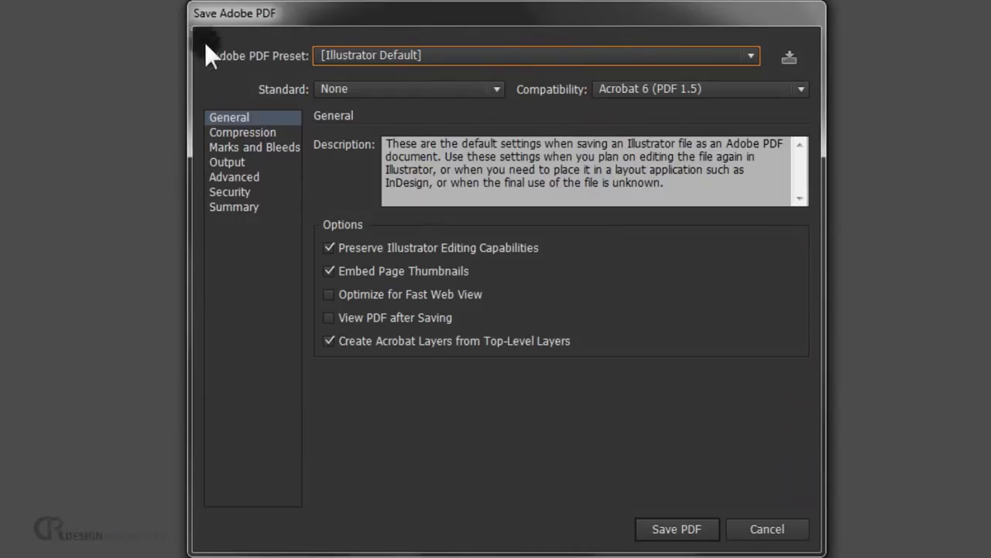
Step: Export the PDF with the PDF/X-4:2008 preset, trim marks enabled, and the document bleed settings applied
left_click(416, 55)
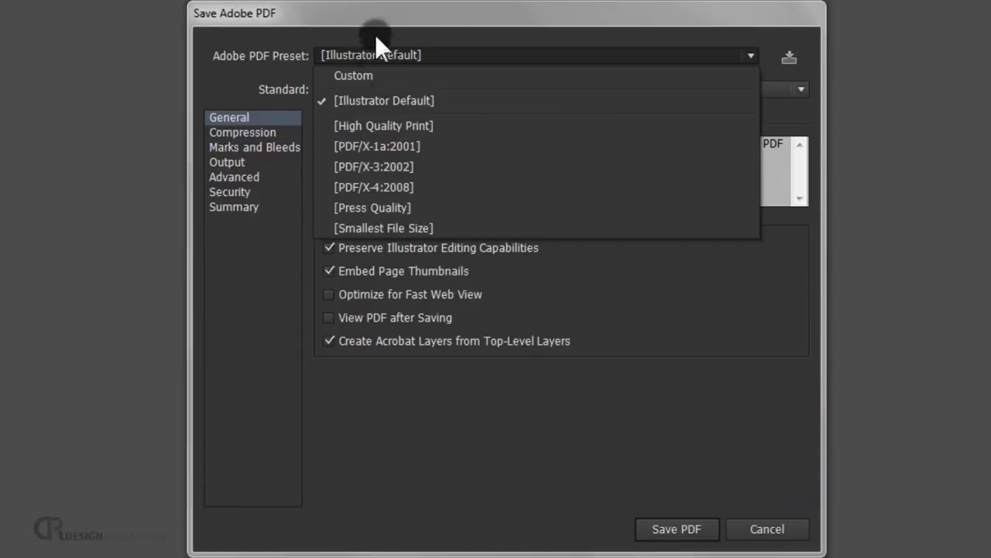
left_click(369, 186)
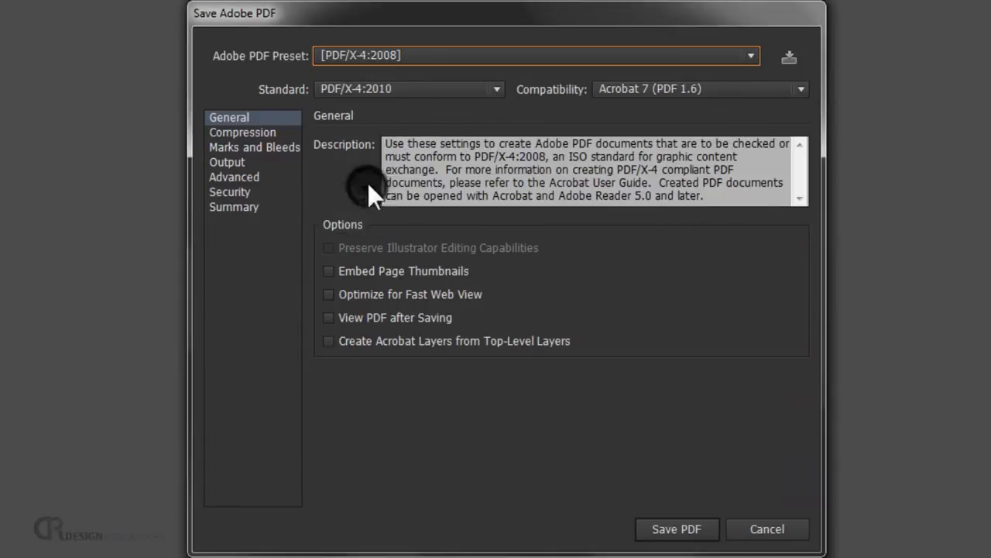
left_click(256, 146)
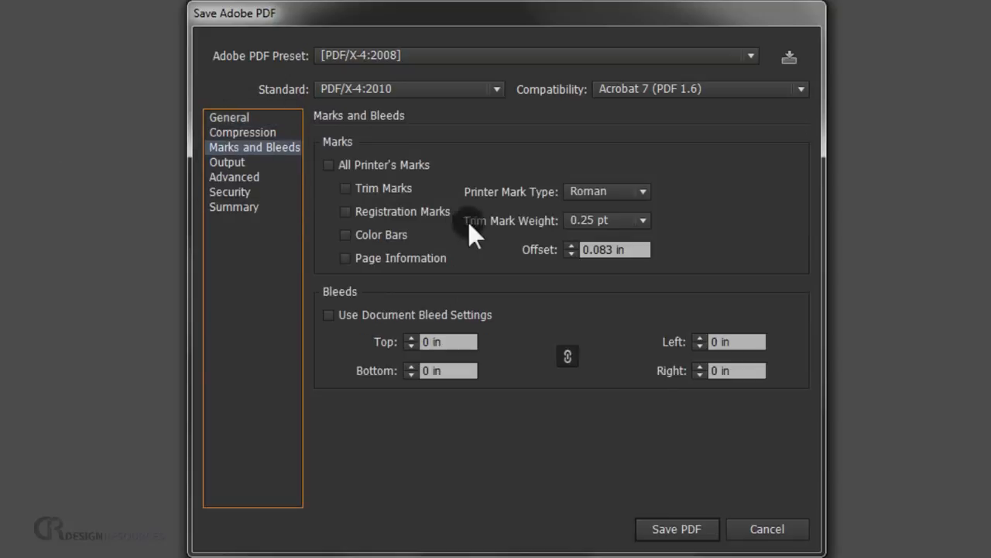
left_click(384, 188)
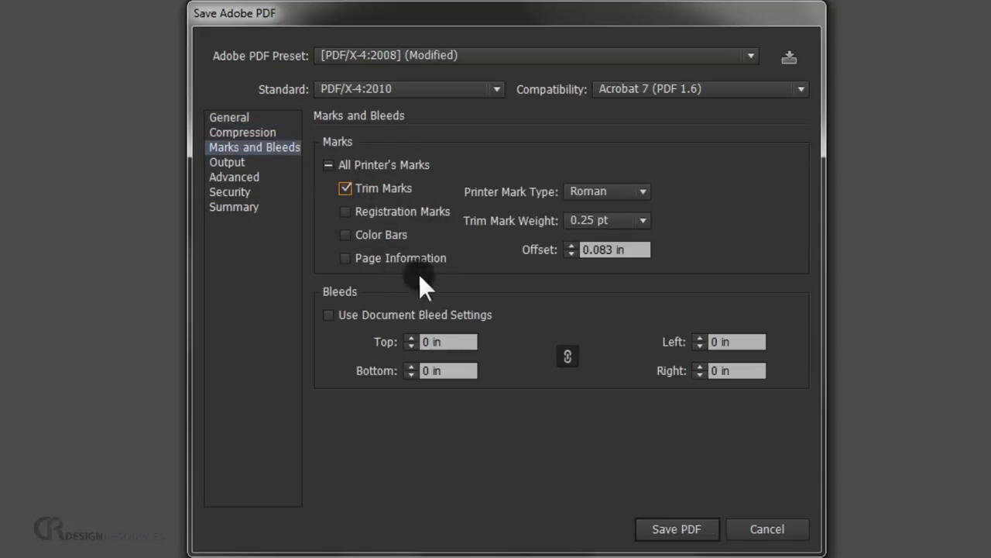
left_click(343, 312)
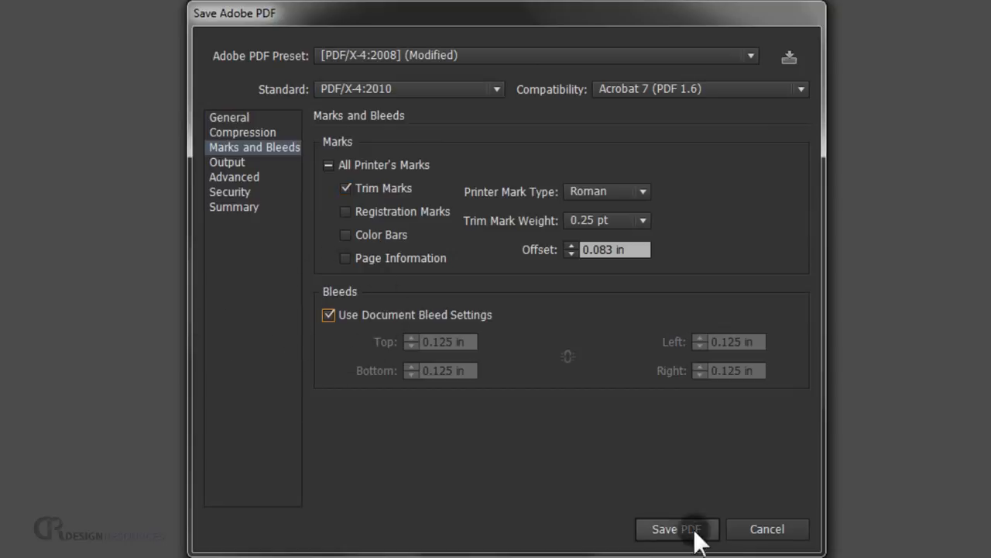
left_click(689, 530)
left_click(593, 321)
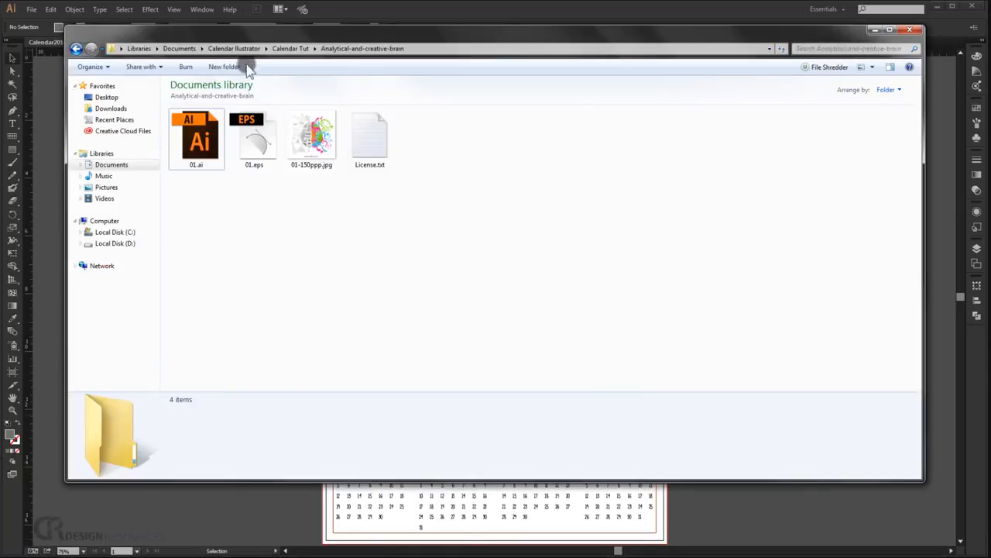
Step: Go to the Calendar Tut folder in the file explorer and select Calendar2016.pdf
left_click(289, 48)
left_click(371, 151)
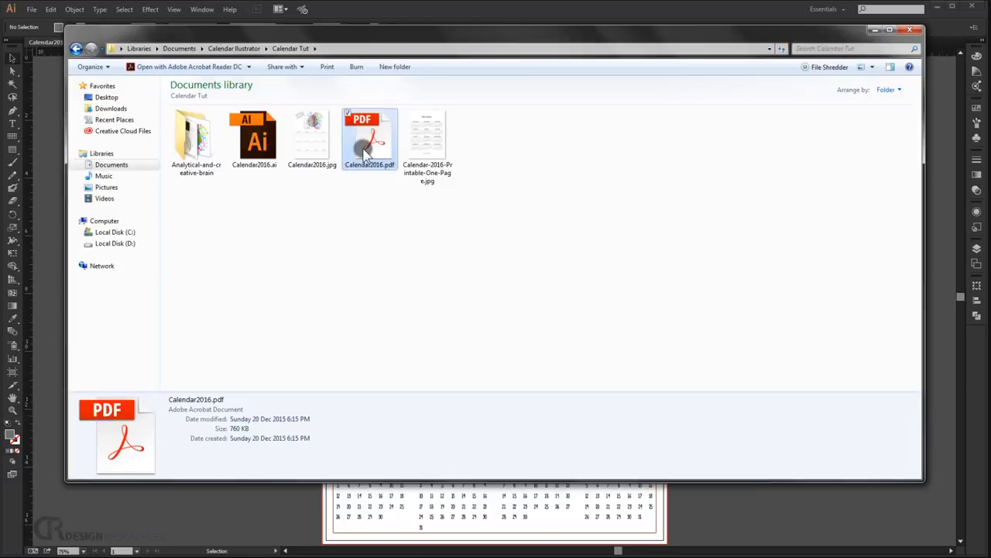
Step: Open Calendar2016.pdf in Adobe Acrobat Reader DC and examine the illustration, all twelve months and the trim marks at 75% zoom
double_click(367, 149)
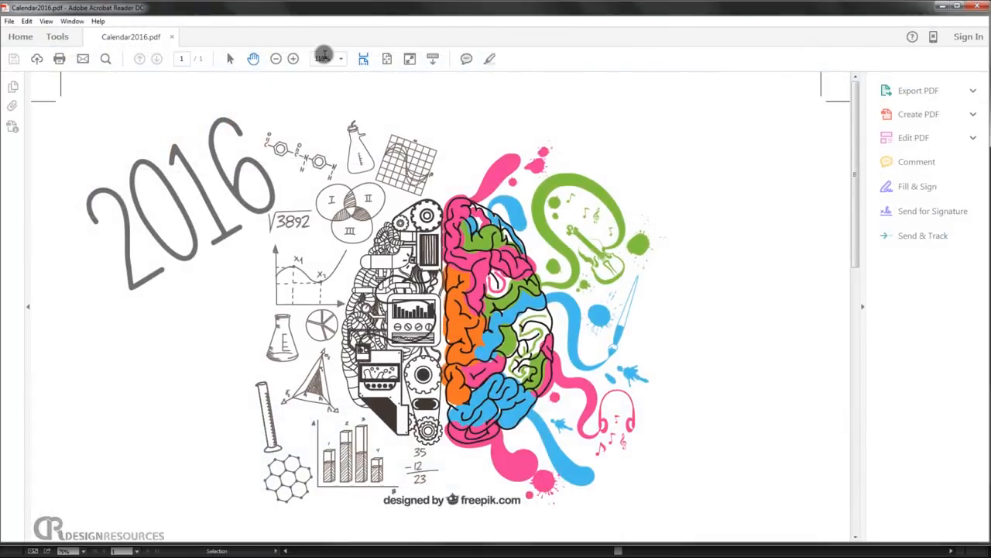
left_click(276, 58)
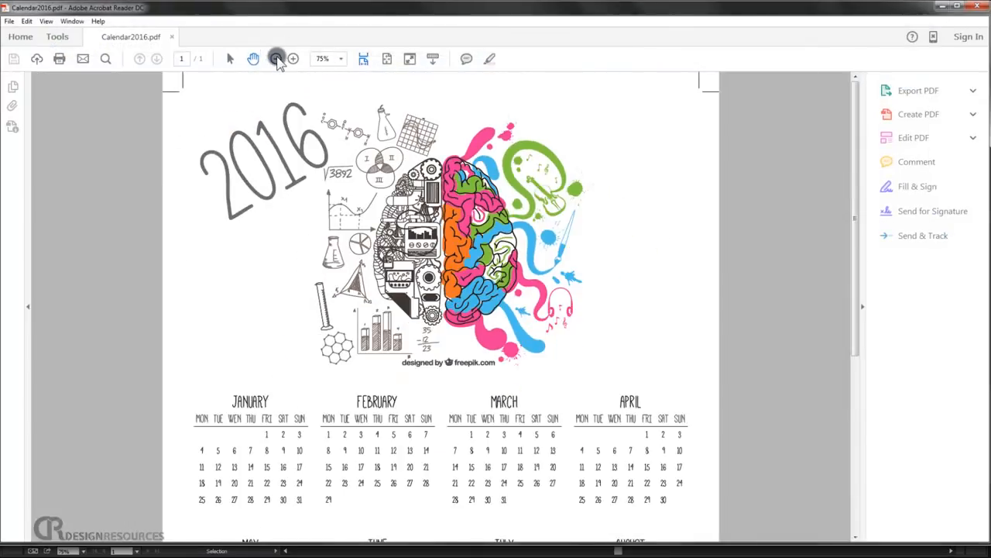
scroll(431, 240, "down", 5)
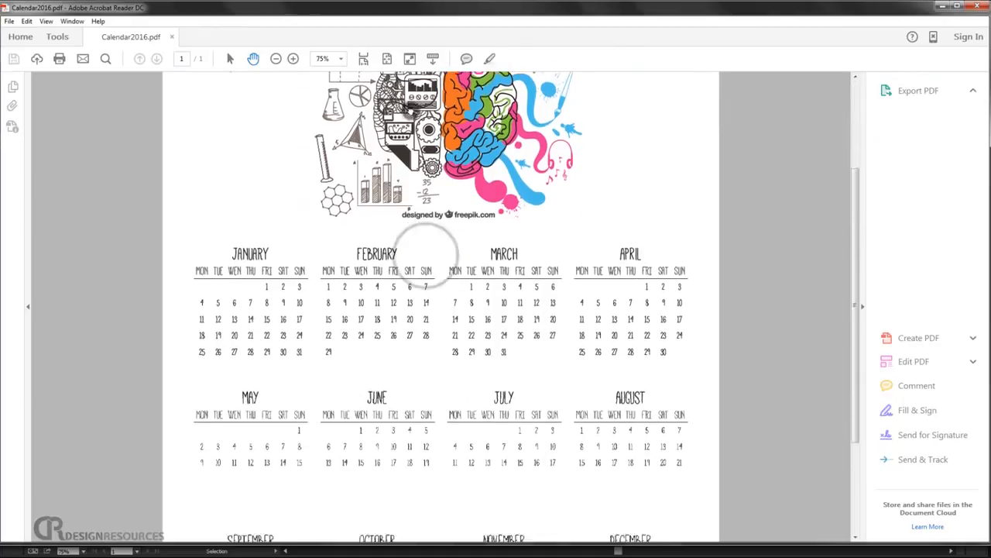
left_click_drag(450, 362, 429, 202)
left_click_drag(467, 421, 455, 289)
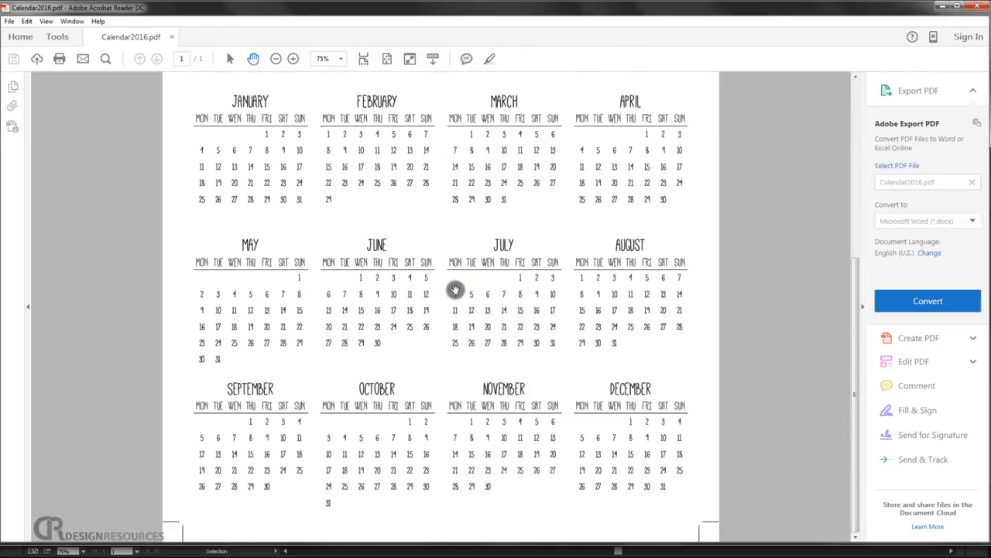
left_click_drag(451, 183, 464, 458)
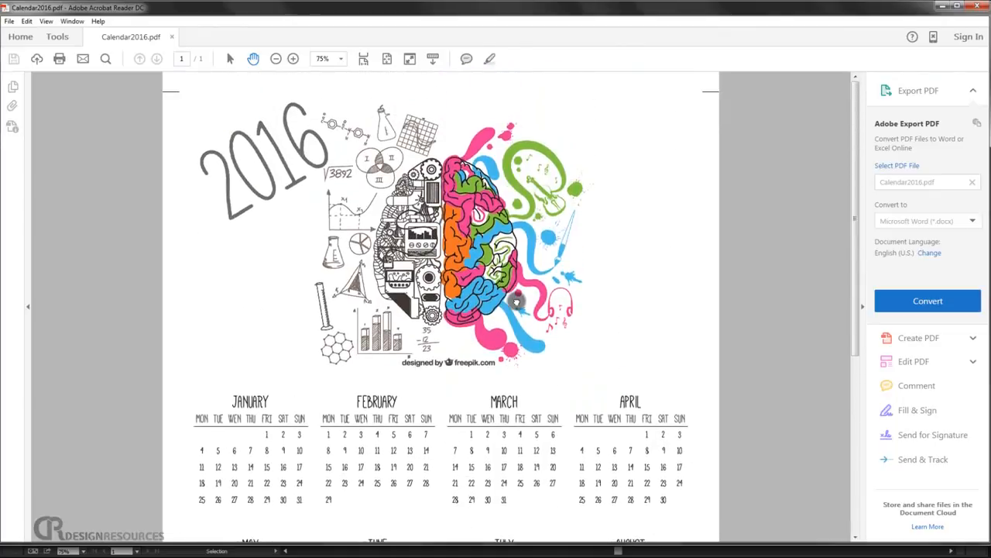
mouse_move(478, 365)
left_mouse_down()
mouse_move(469, 302)
mouse_move(476, 352)
left_mouse_up()
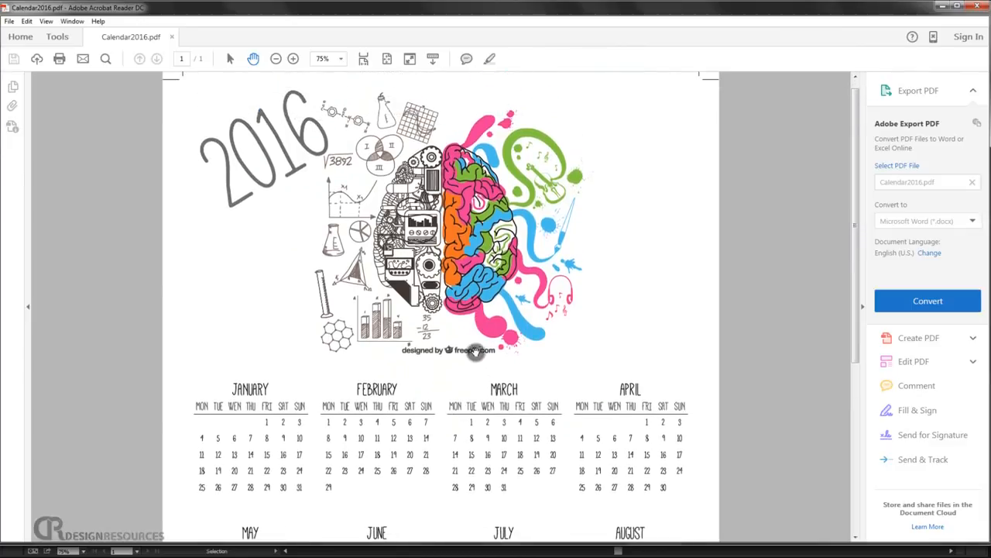